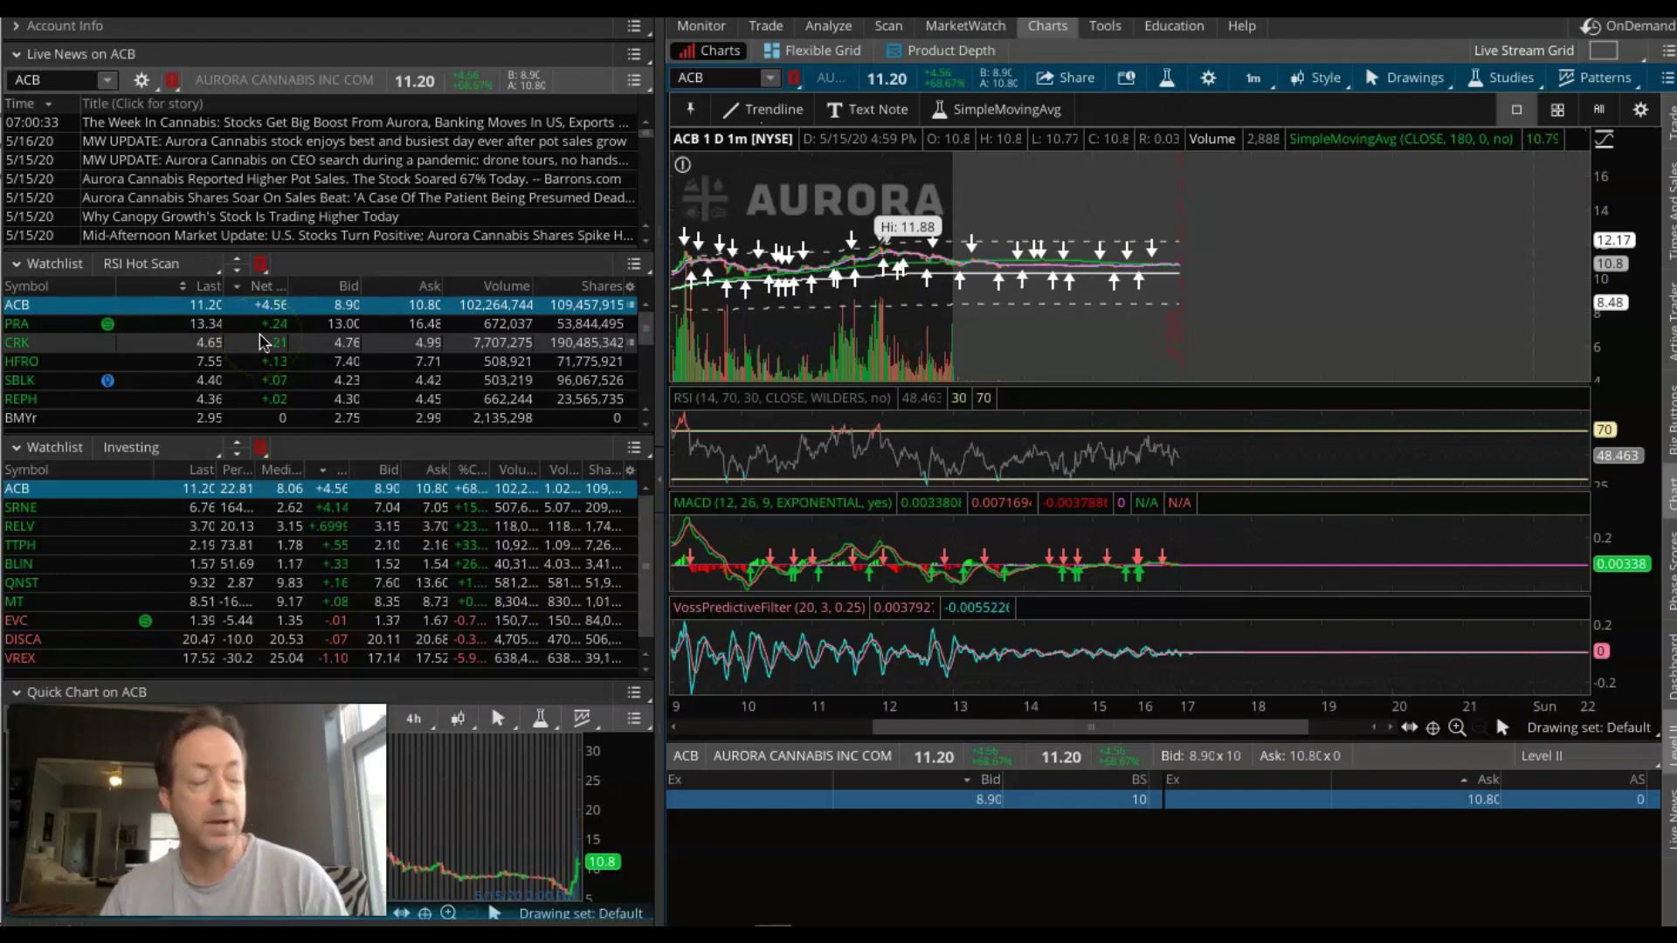
Sort RSI Hot Scan by net change descending, then preview PRA and return the linked views to ACB
click(264, 288)
click(265, 289)
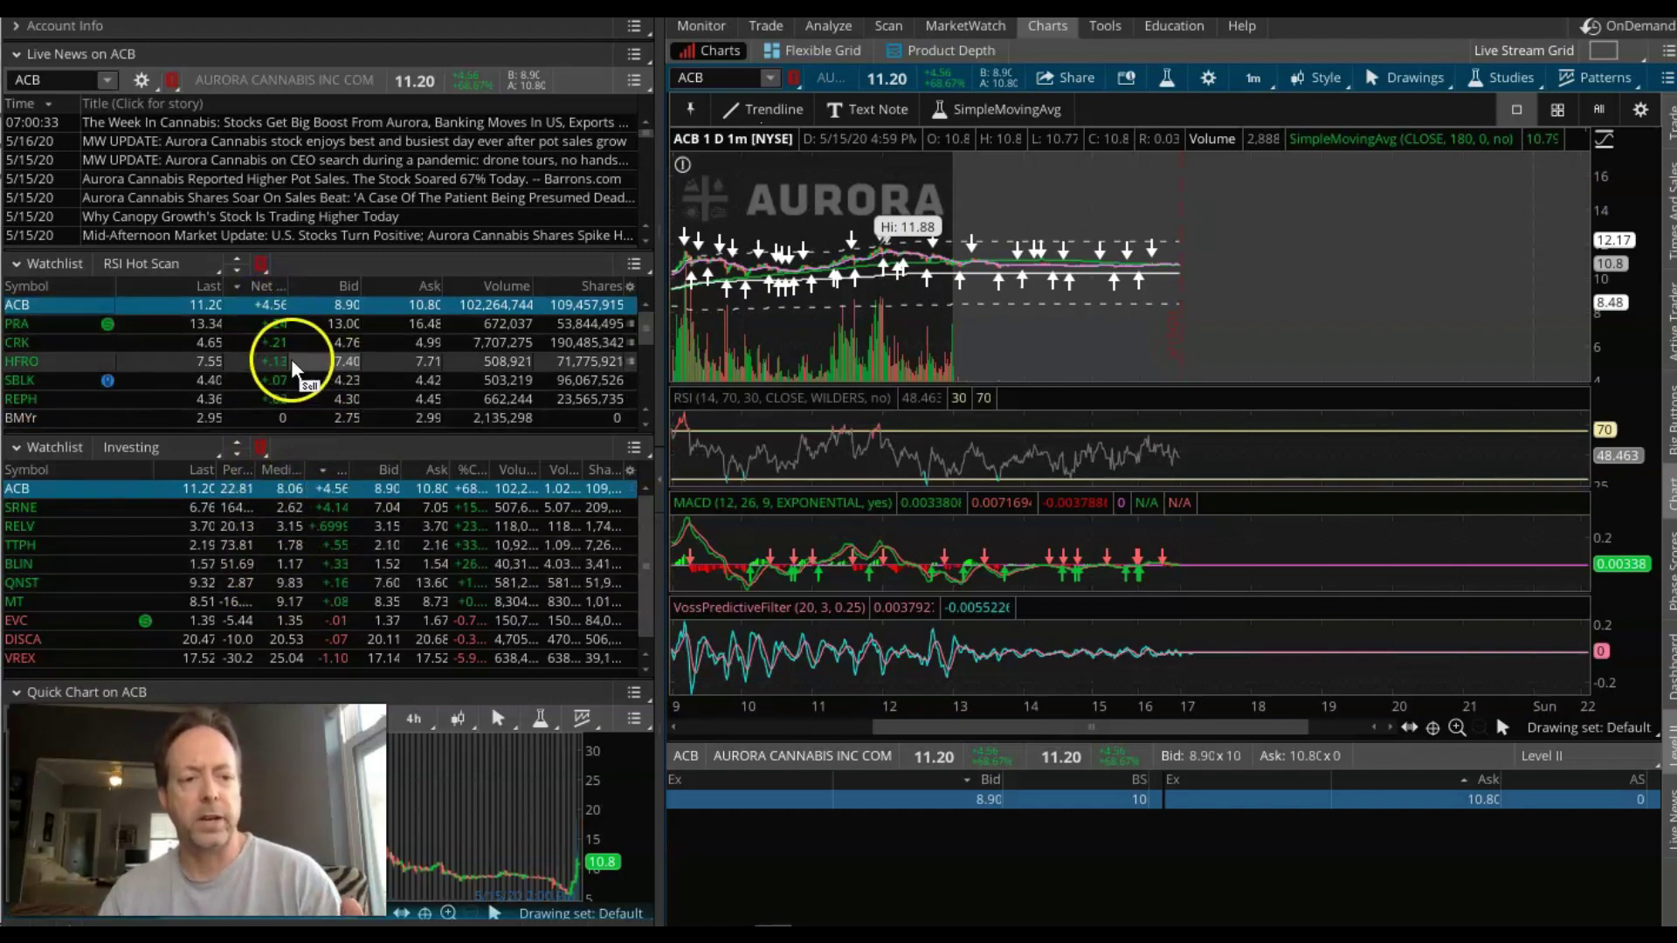
click(49, 324)
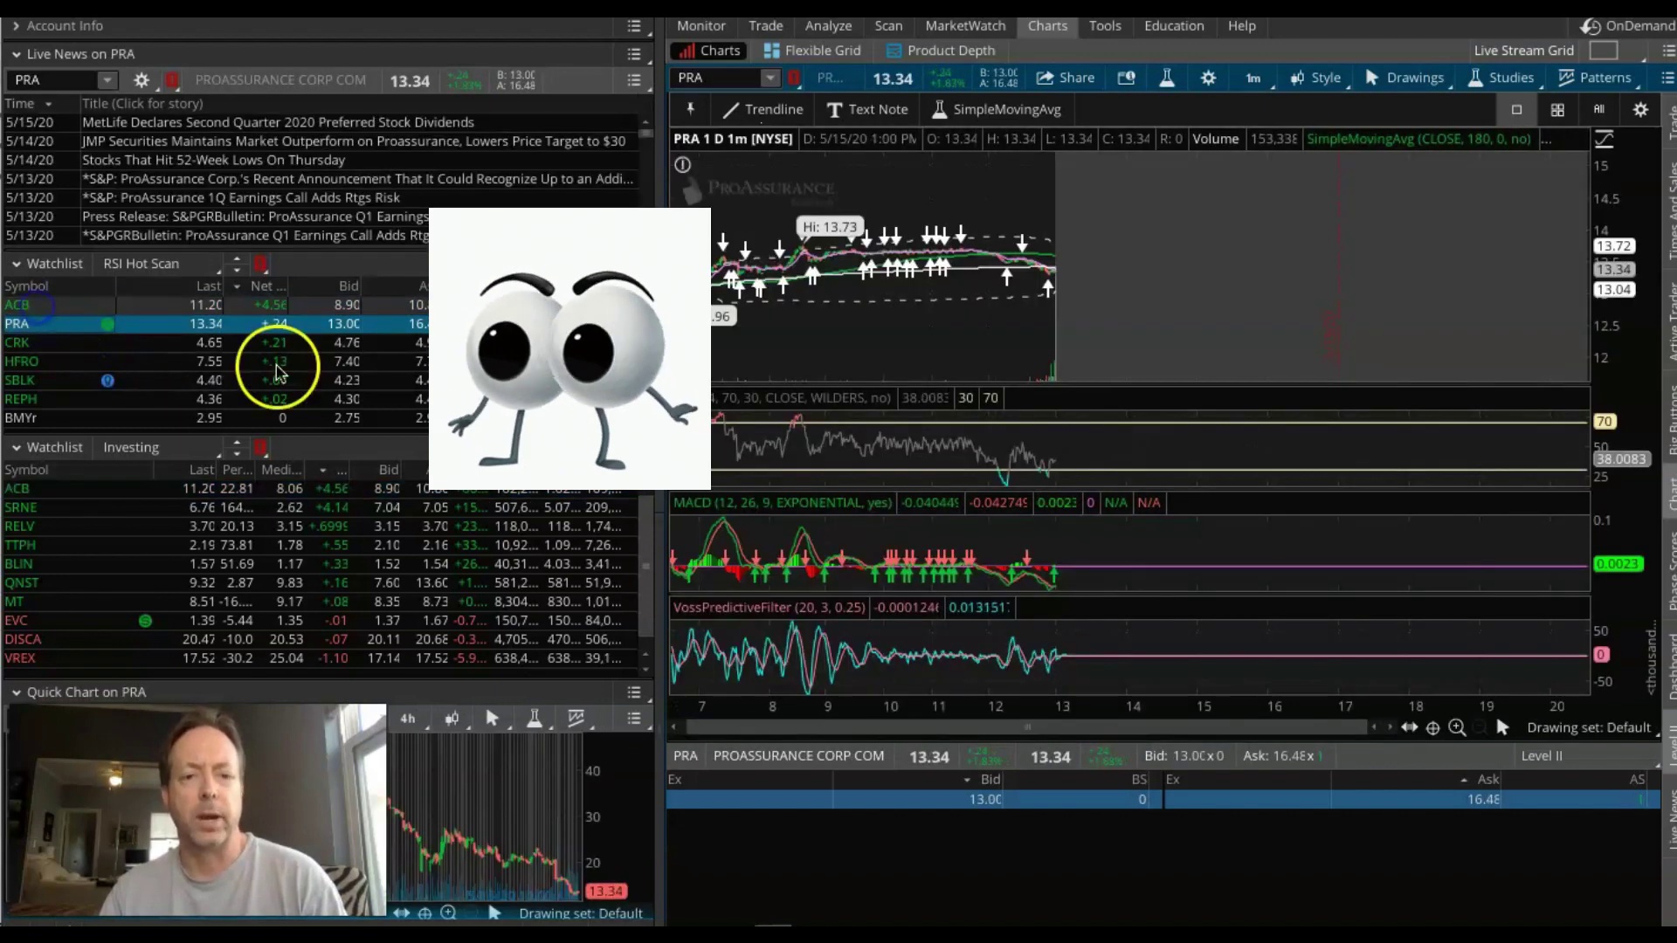
key(Up)
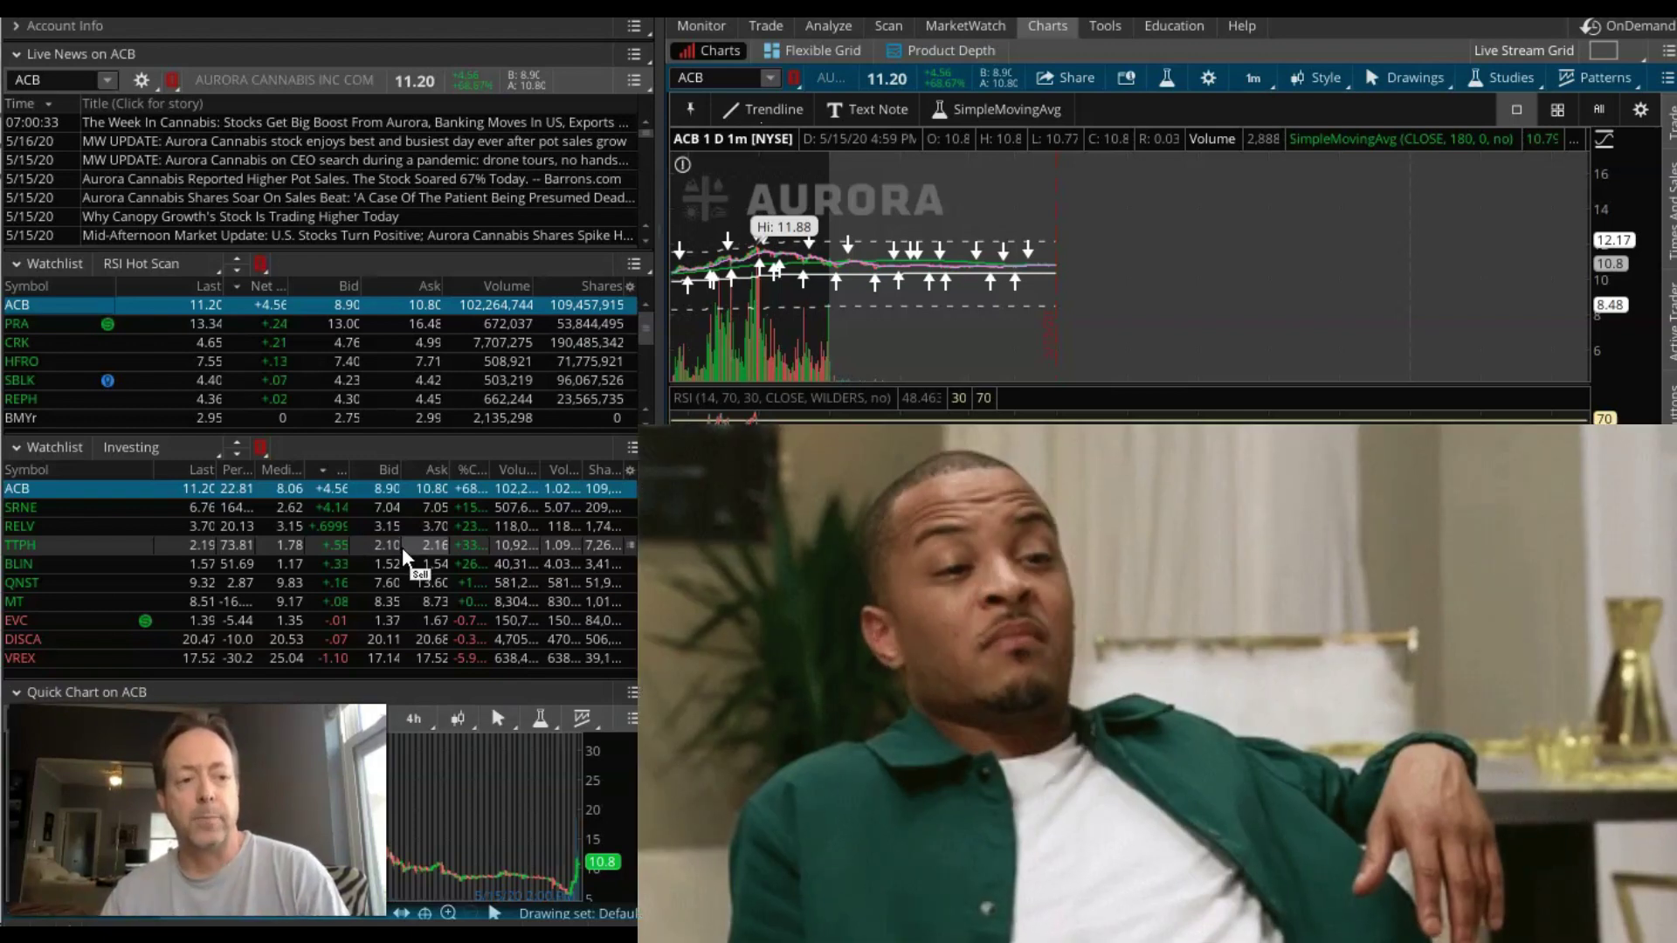
click(306, 353)
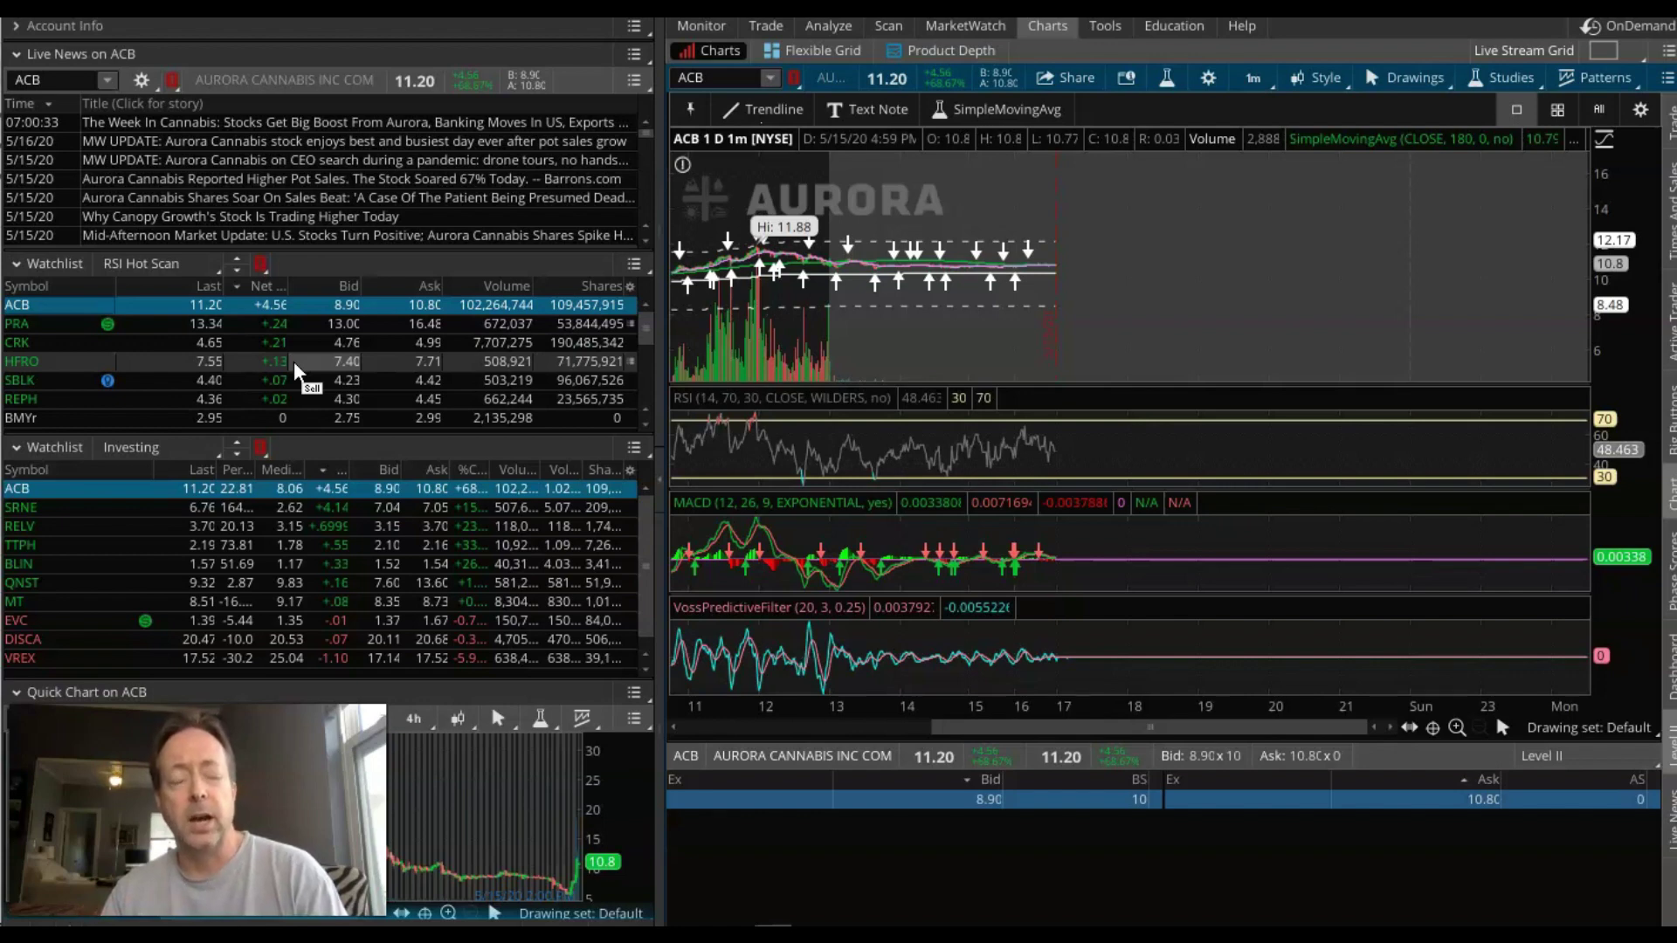
Read ACB's RSI and Voss values across the chart, including the 12:35 low, then load PRA
drag(773, 417, 943, 463)
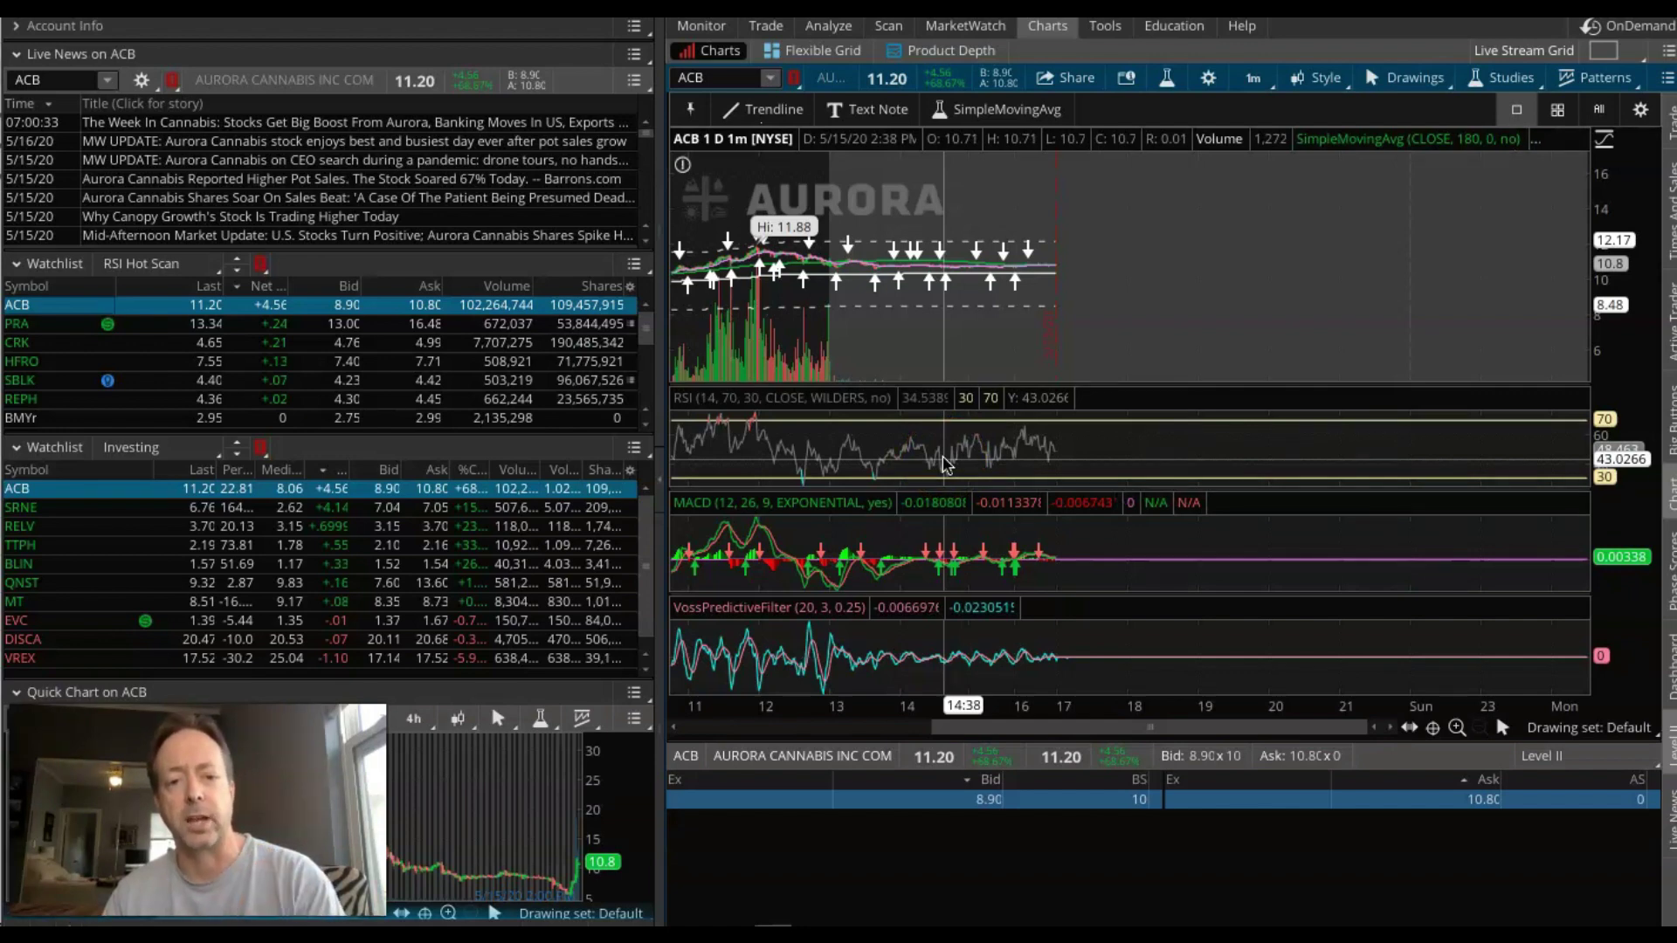
drag(943, 463, 723, 429)
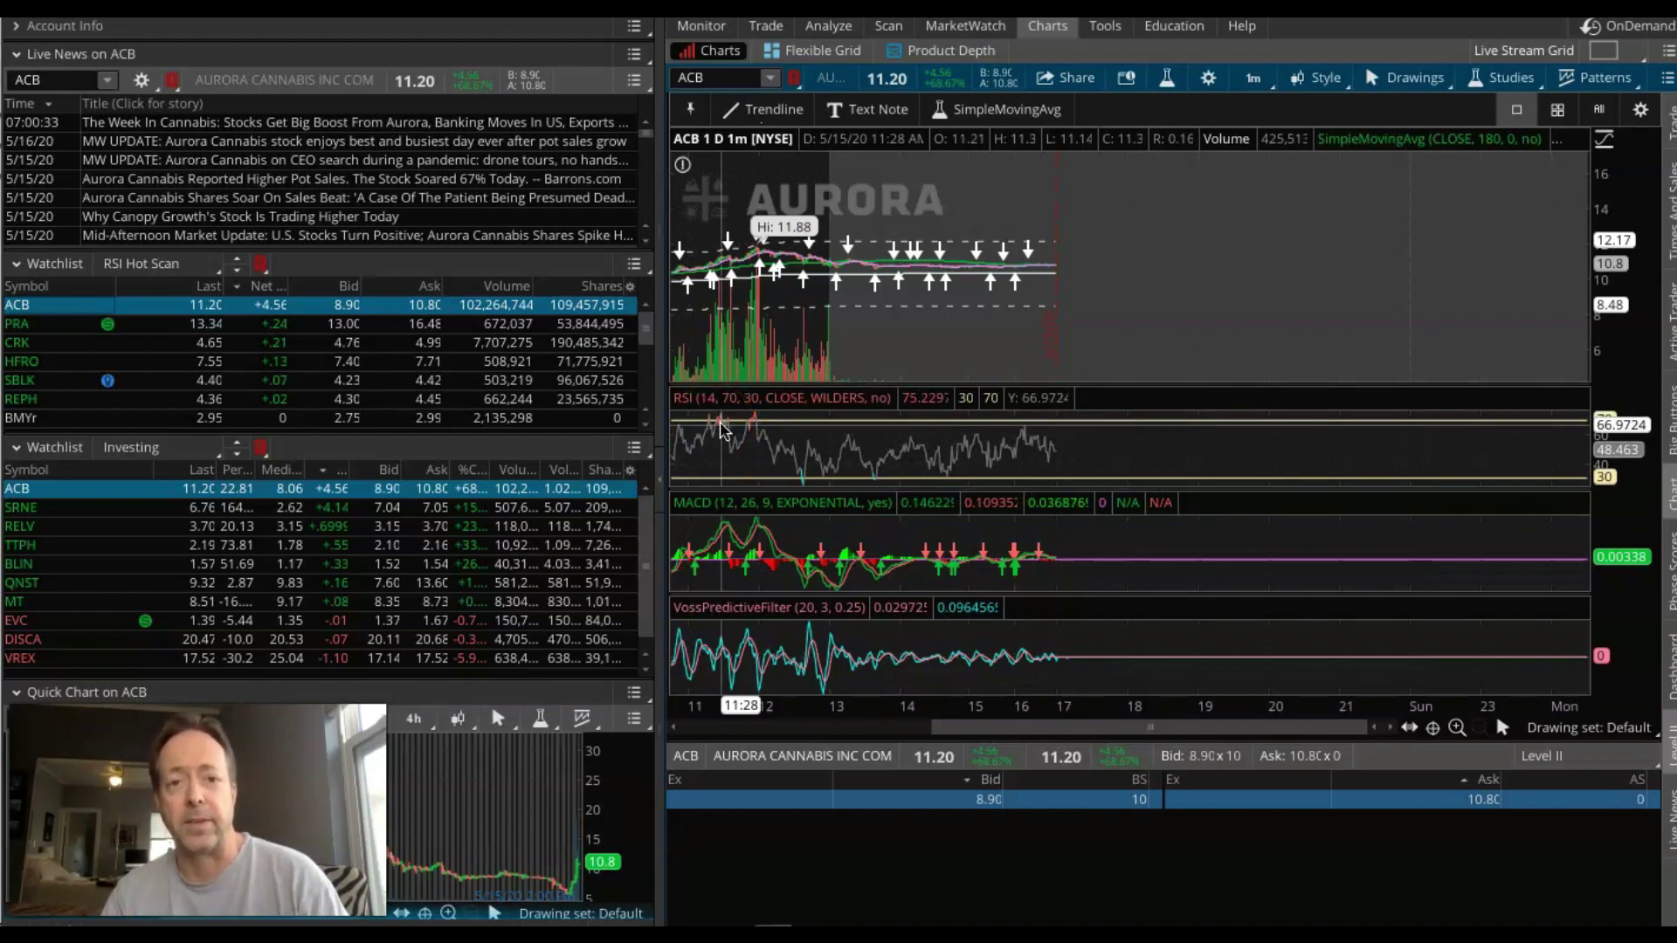
drag(722, 429, 801, 482)
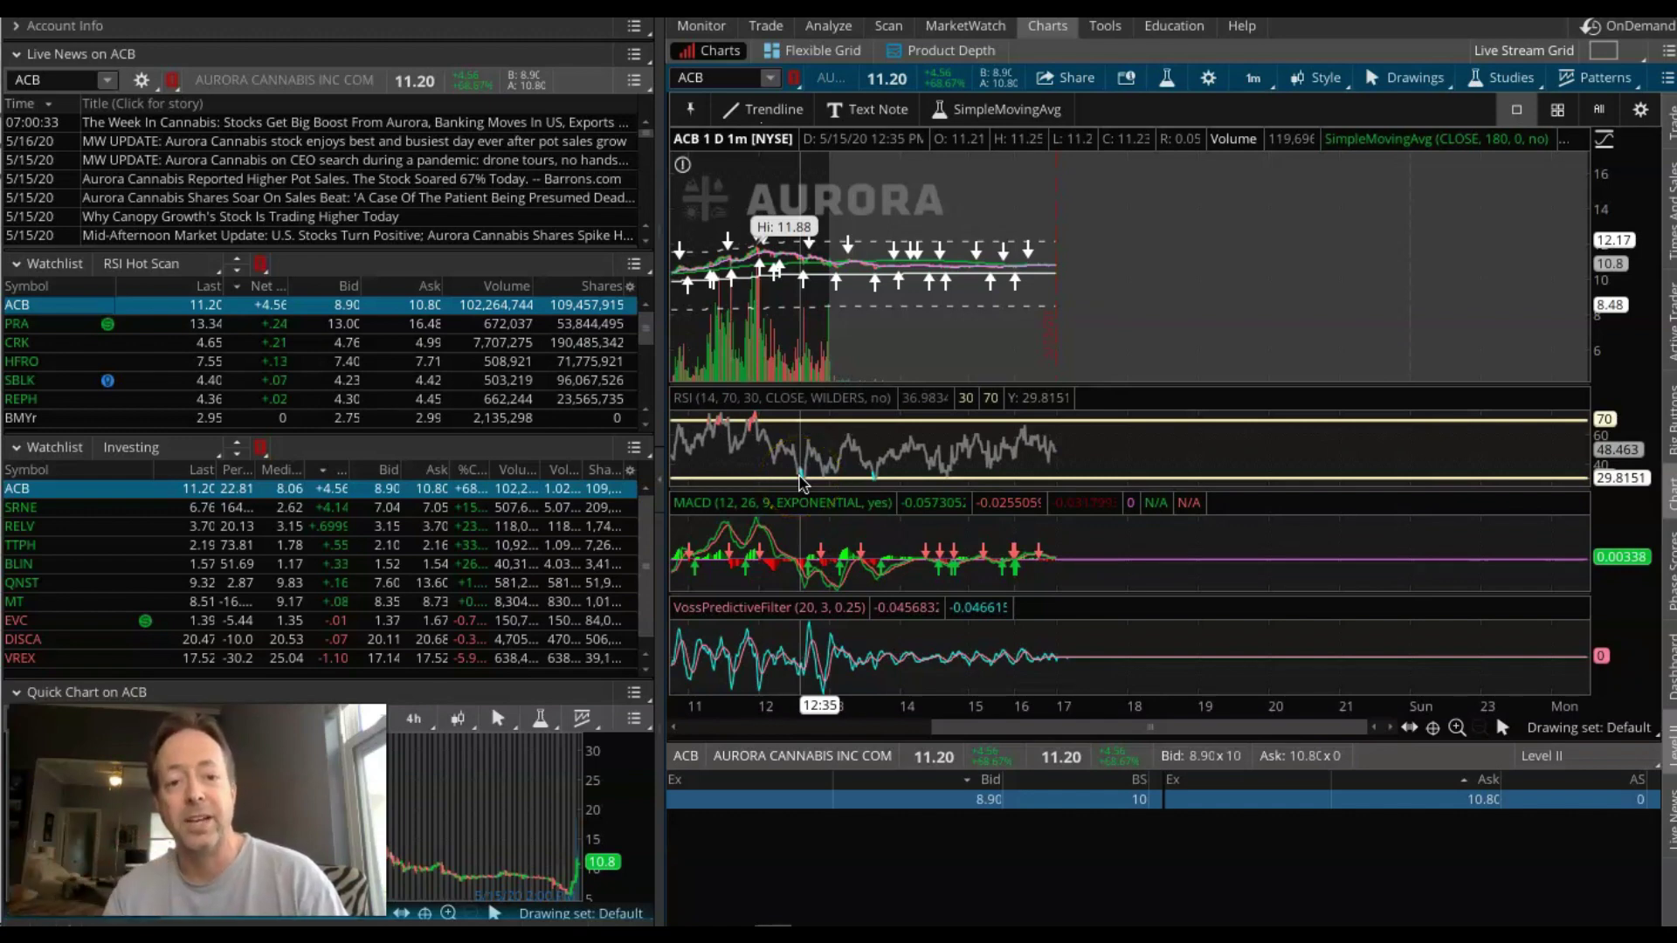
drag(801, 483, 804, 483)
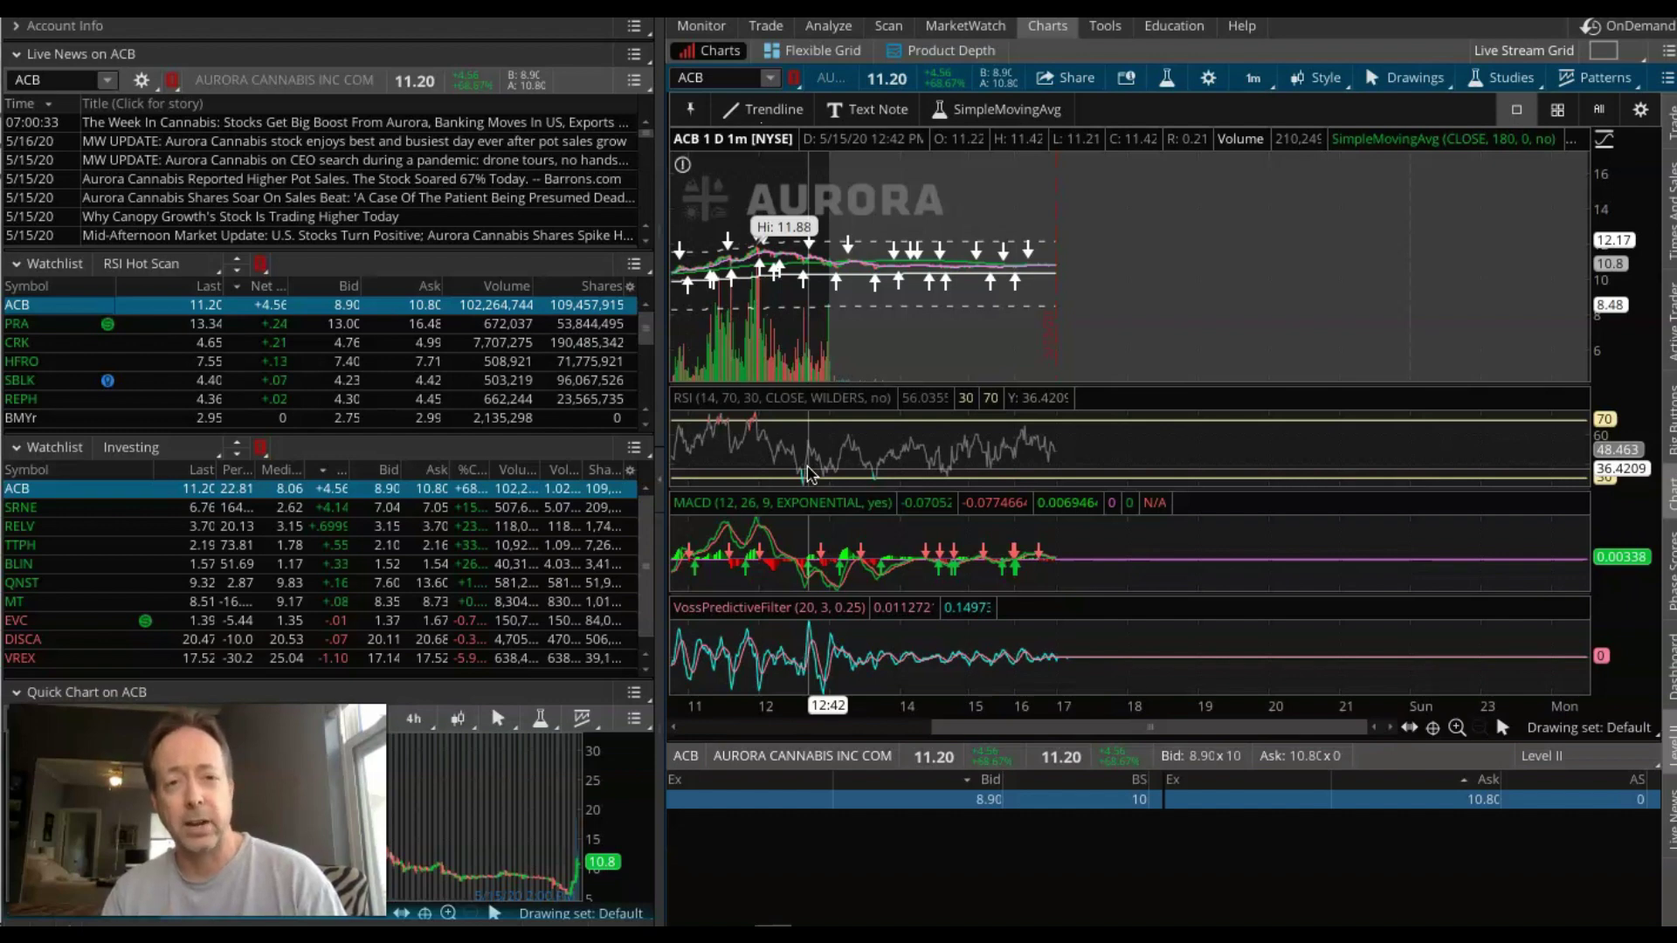
drag(809, 474, 741, 639)
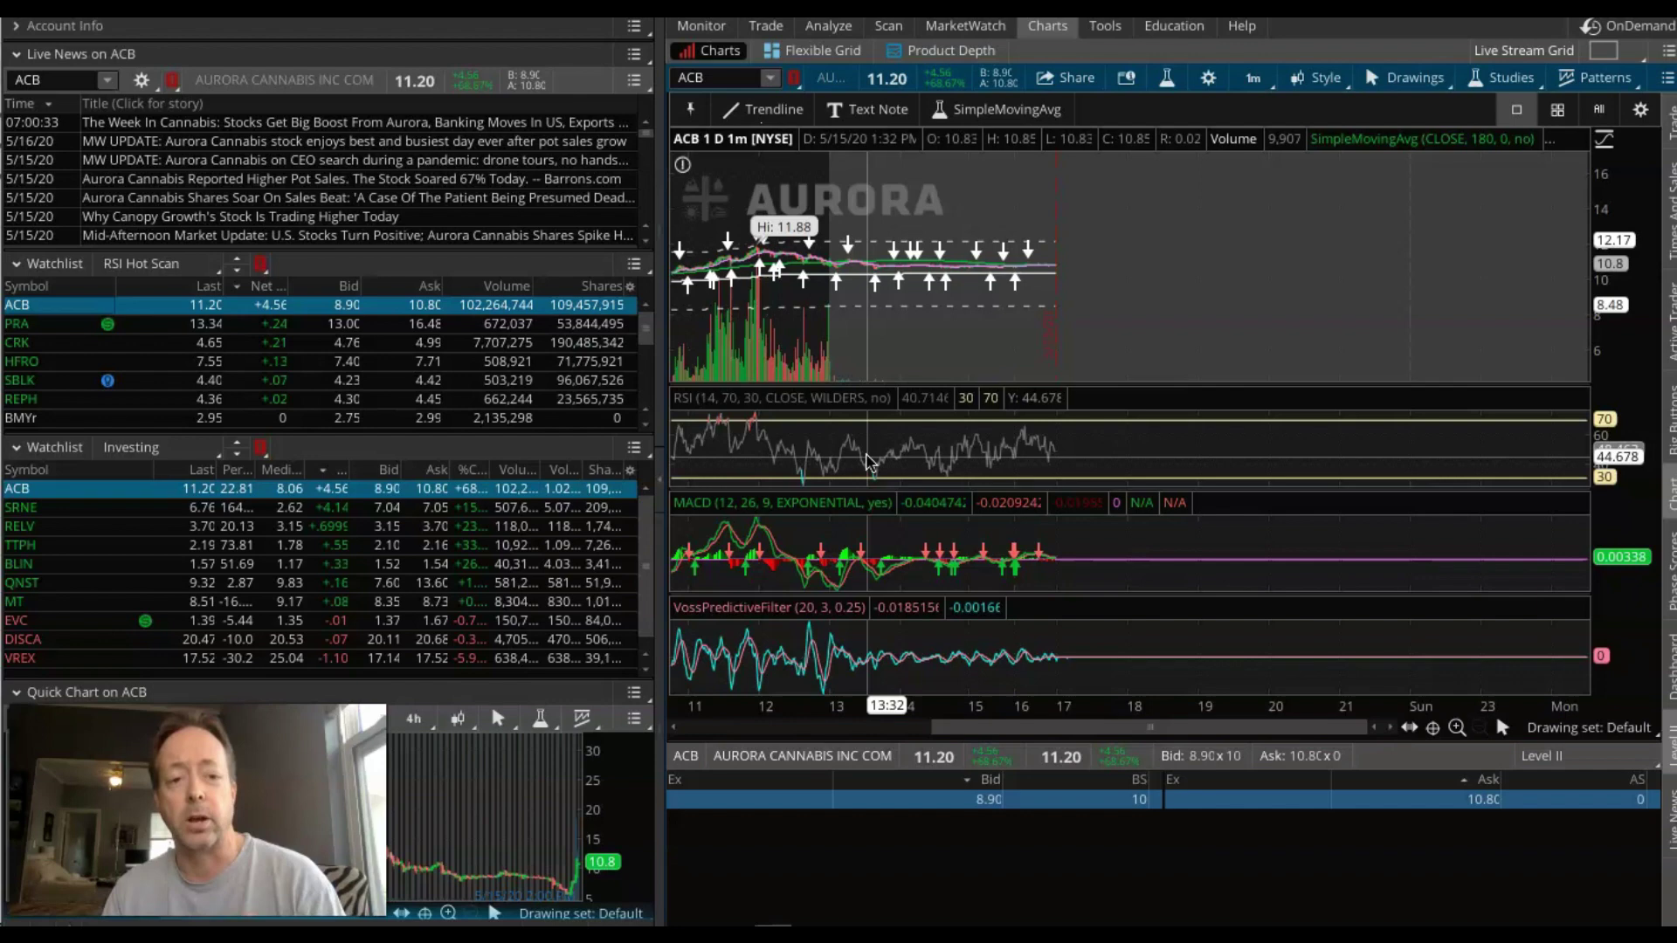
drag(254, 329, 283, 381)
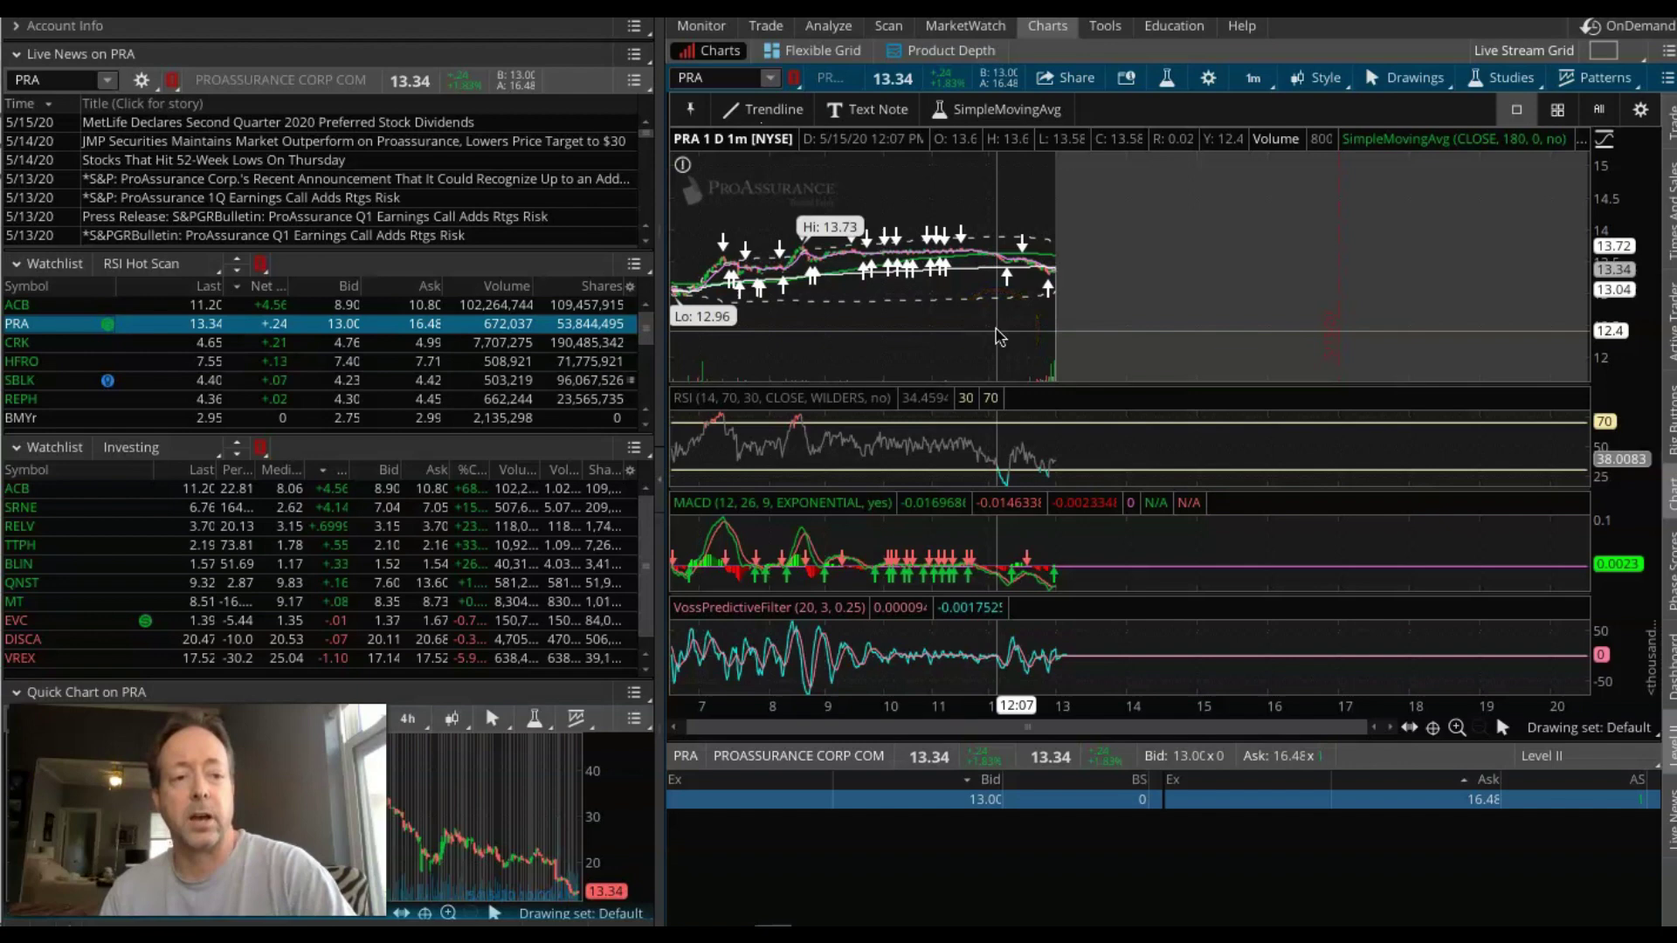
click(992, 464)
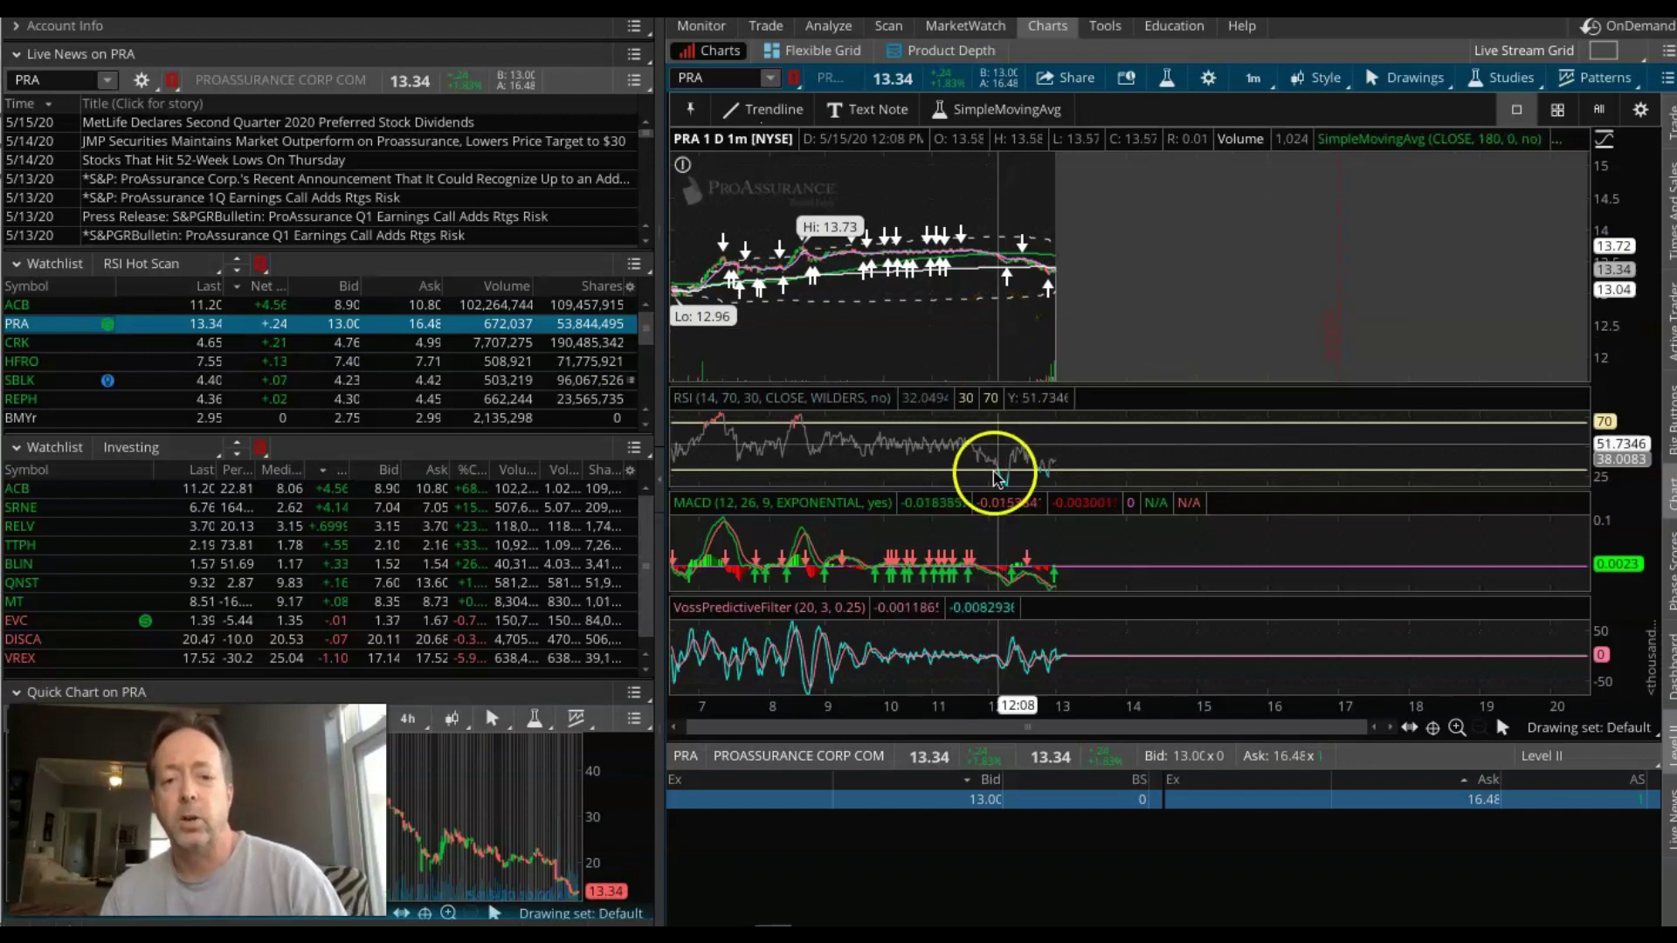
click(19, 305)
click(31, 325)
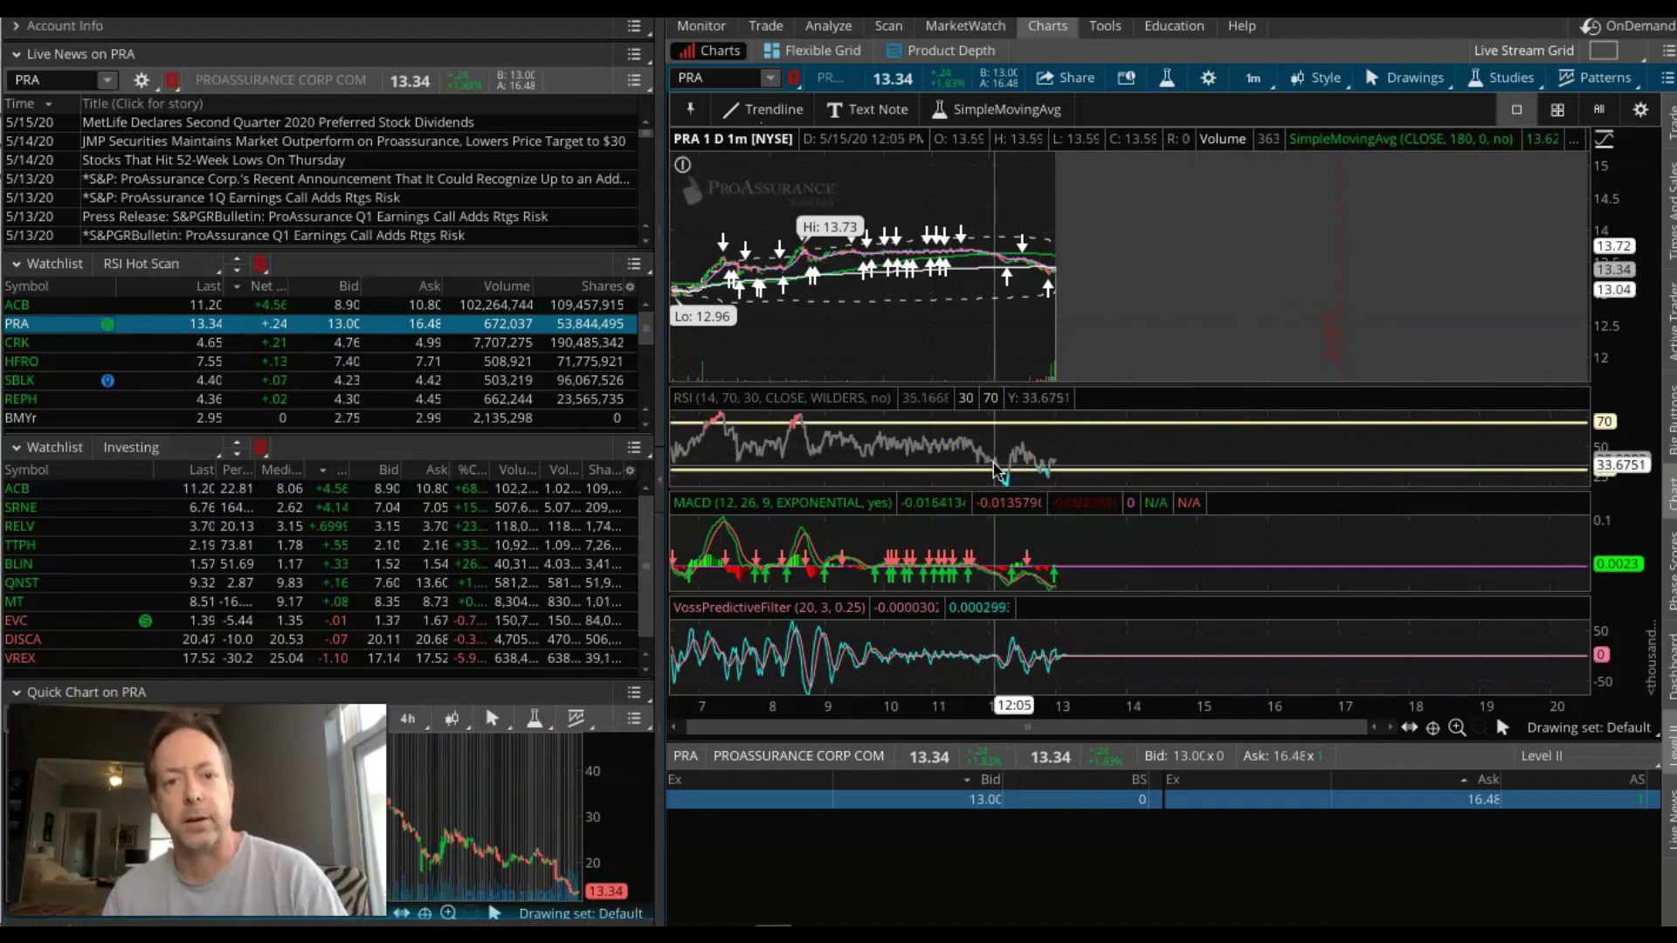
click(1016, 463)
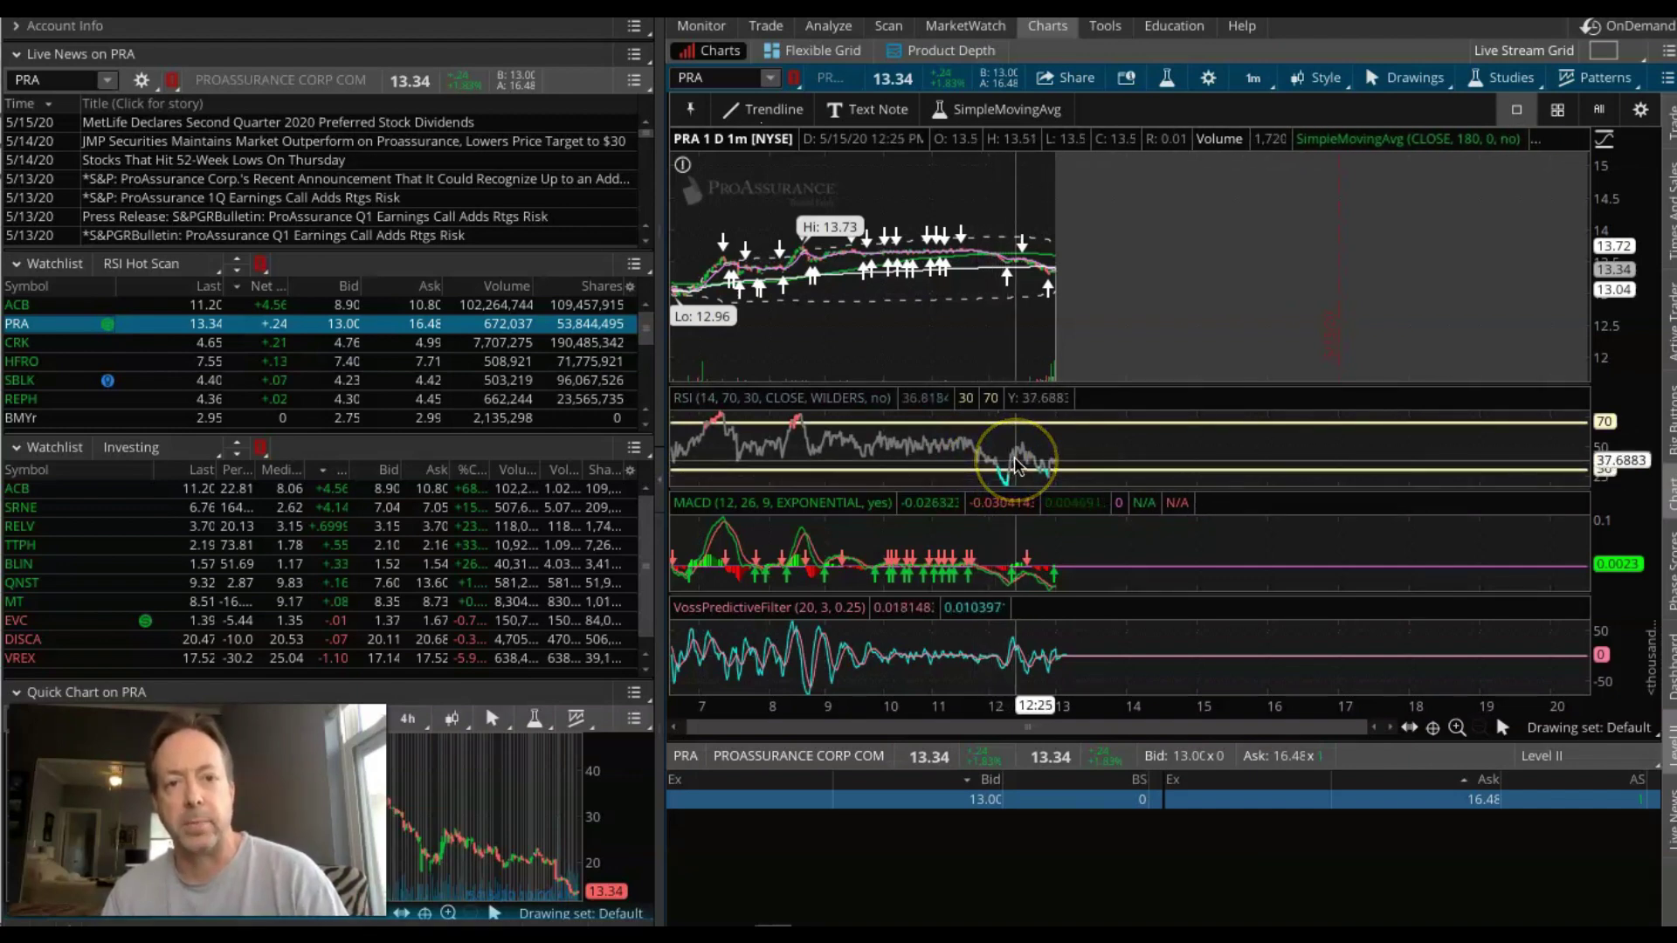
click(1016, 471)
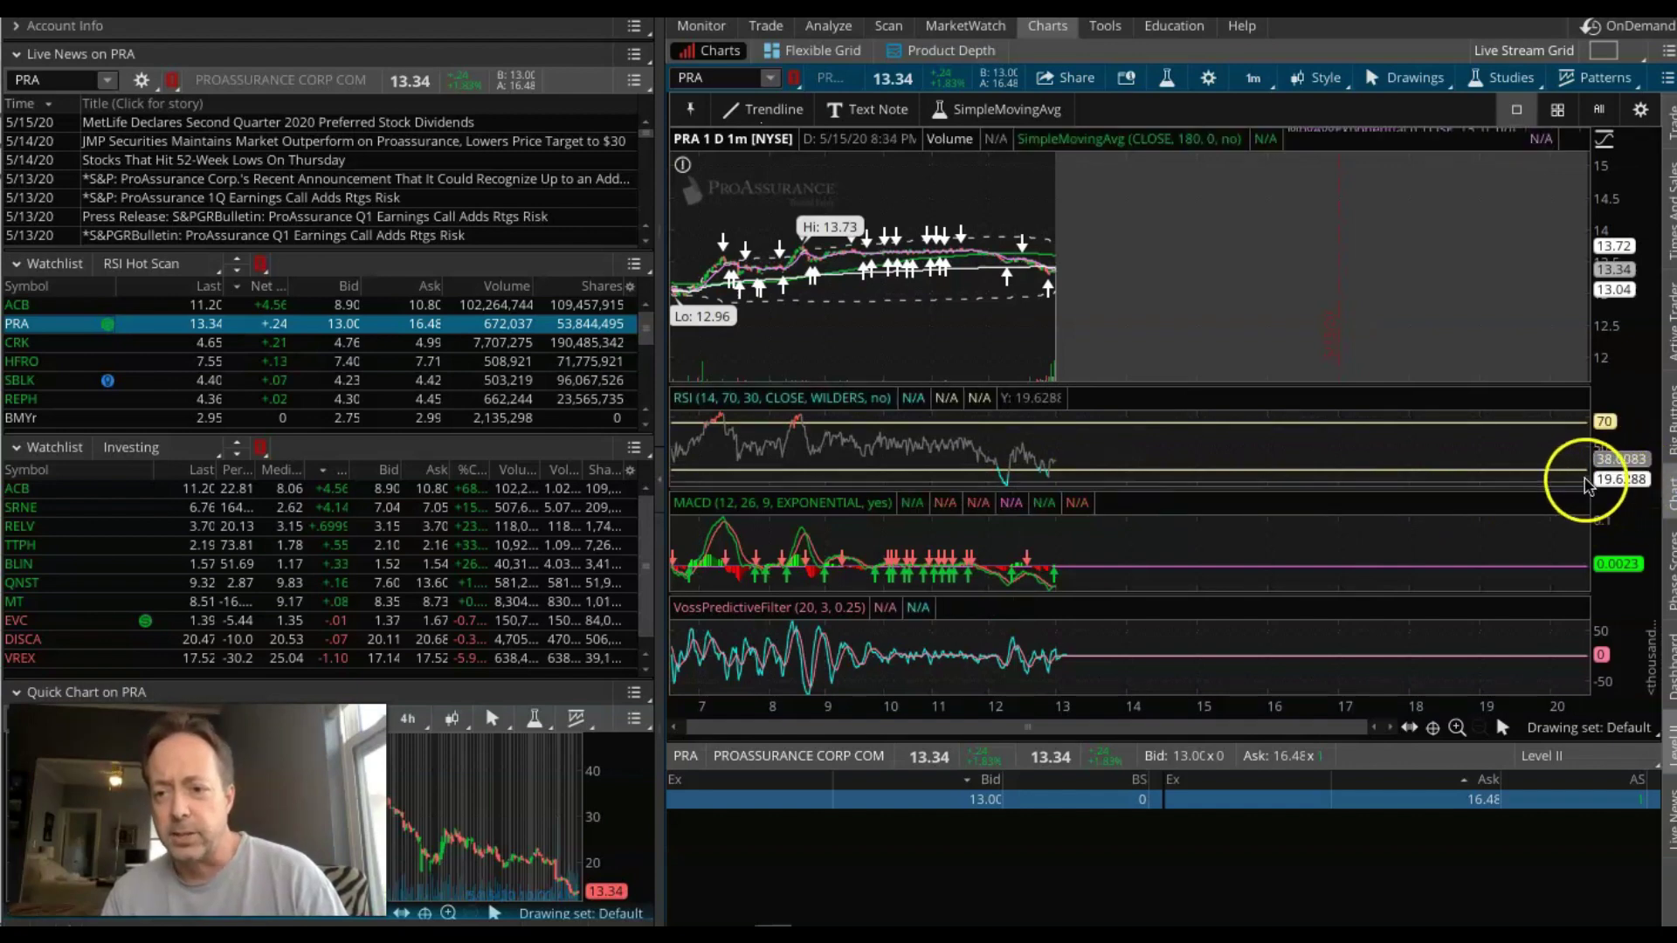
click(1587, 480)
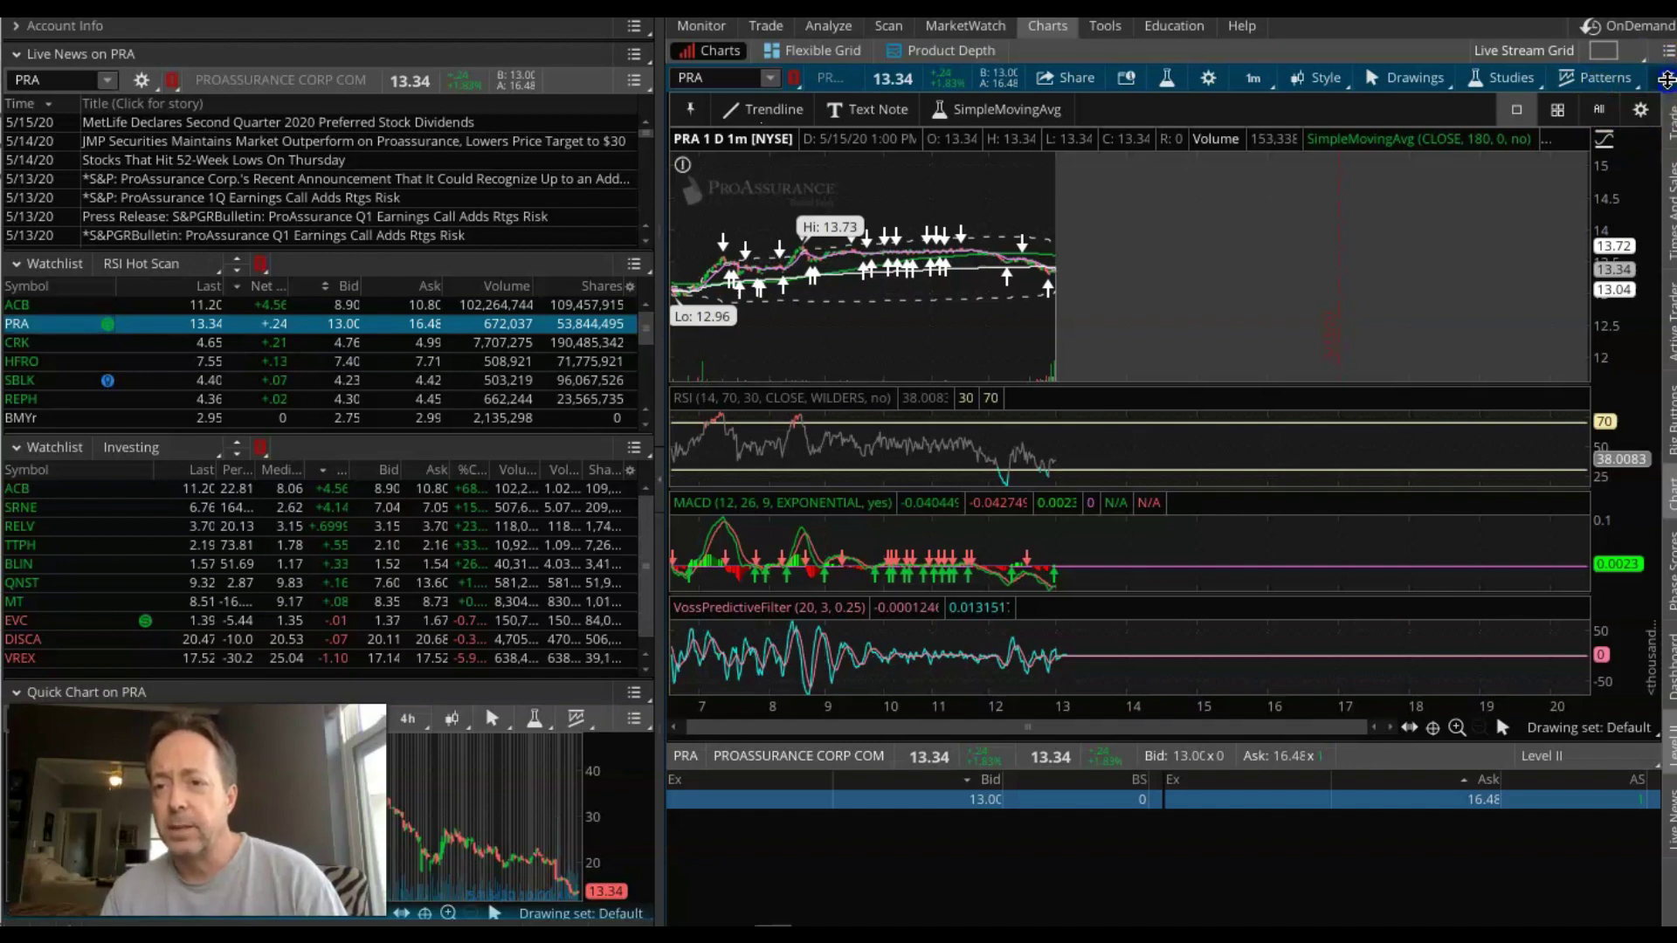
Toggle the chart's options list and layout grid menus
click(1666, 79)
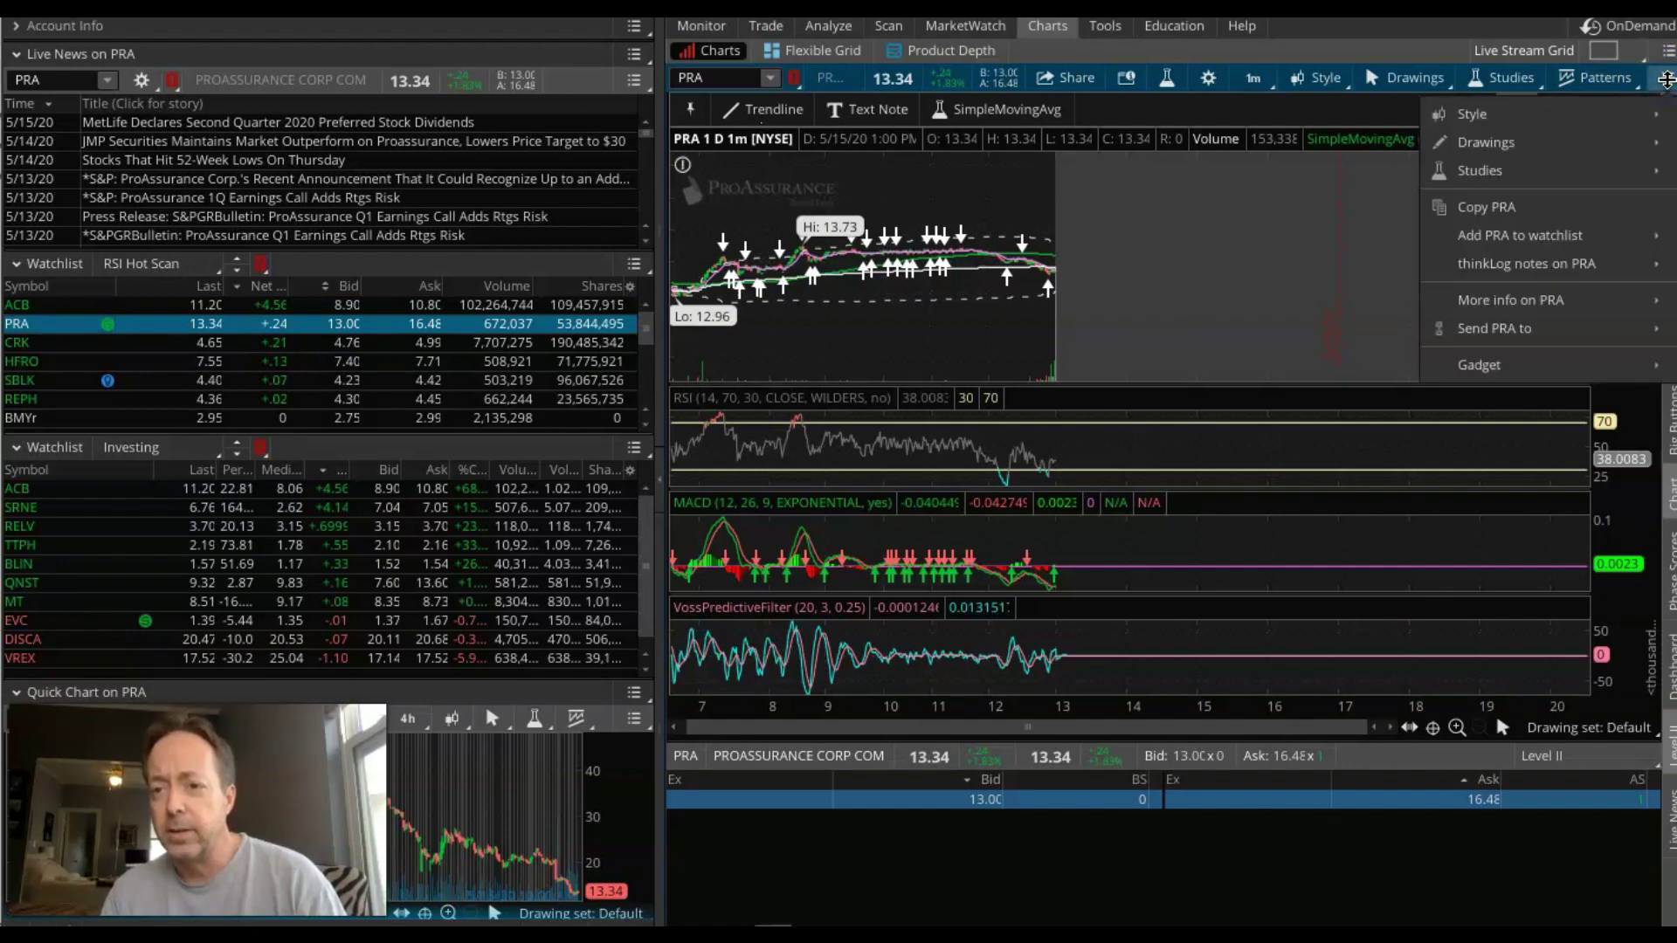
click(1667, 50)
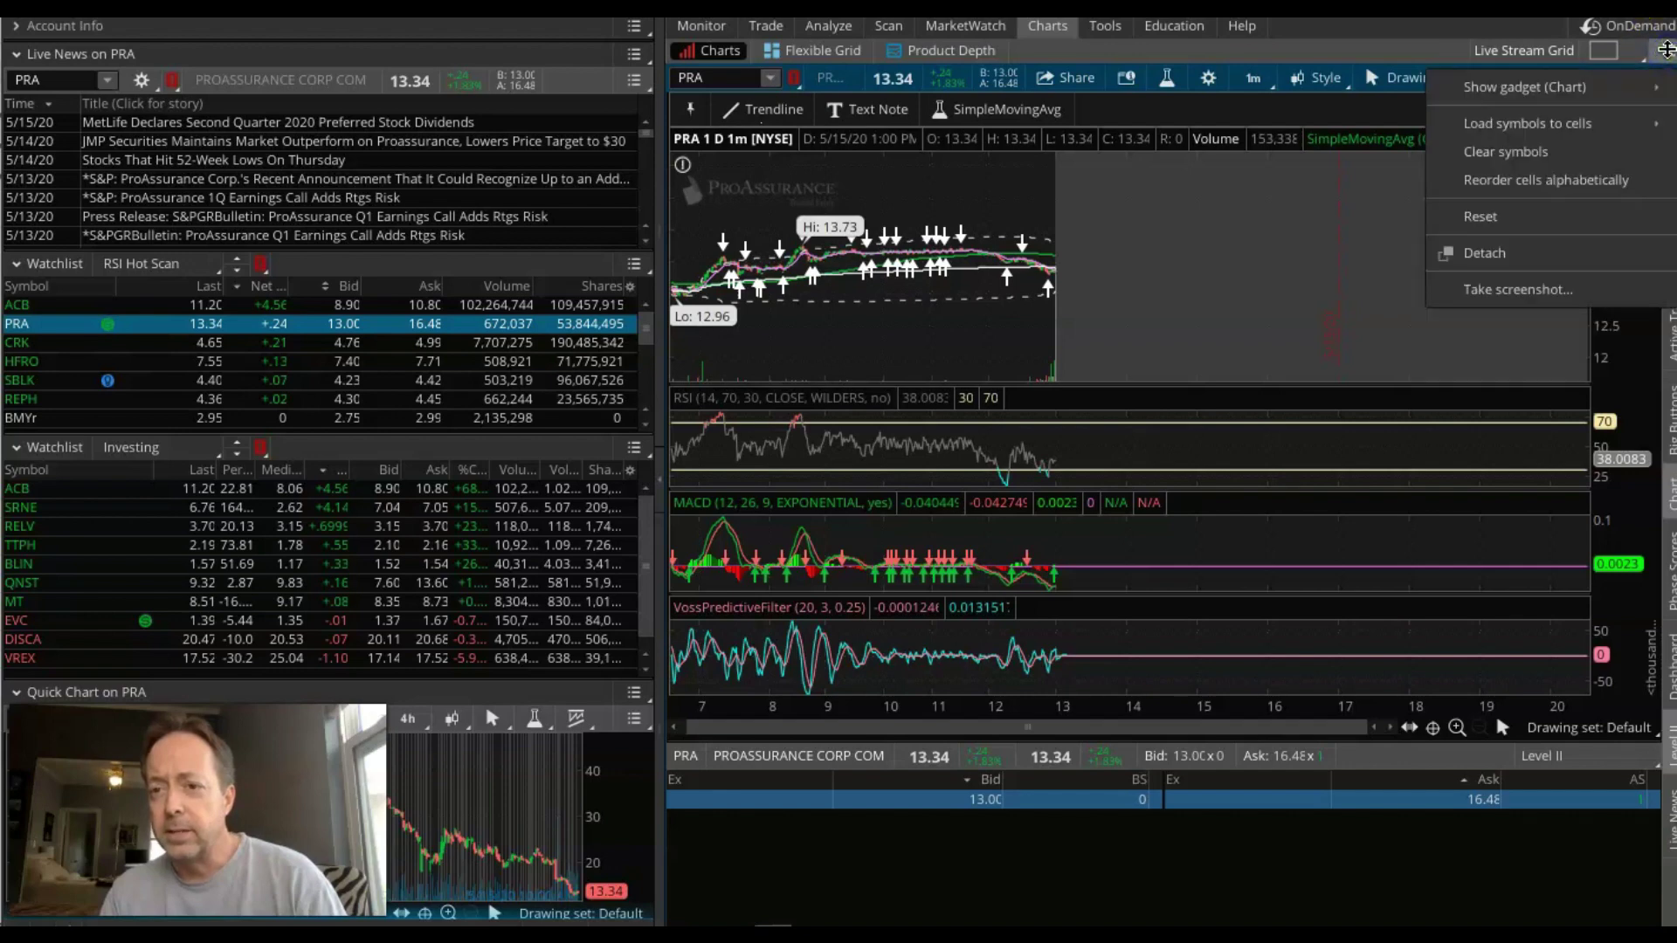
click(1667, 49)
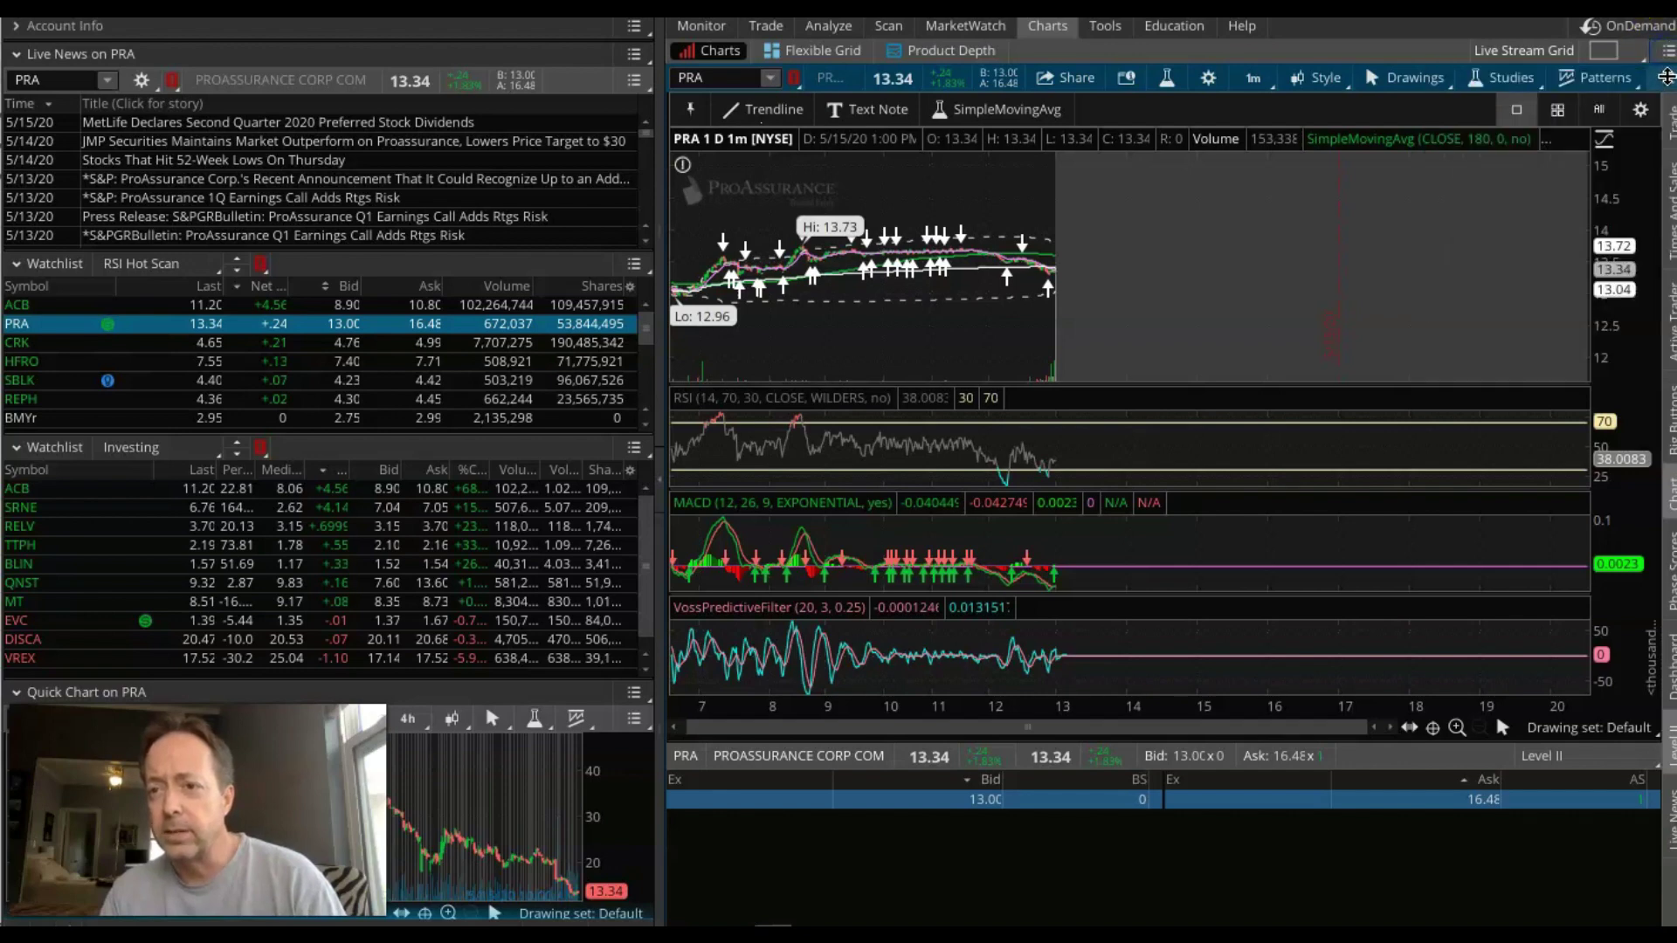
click(1667, 76)
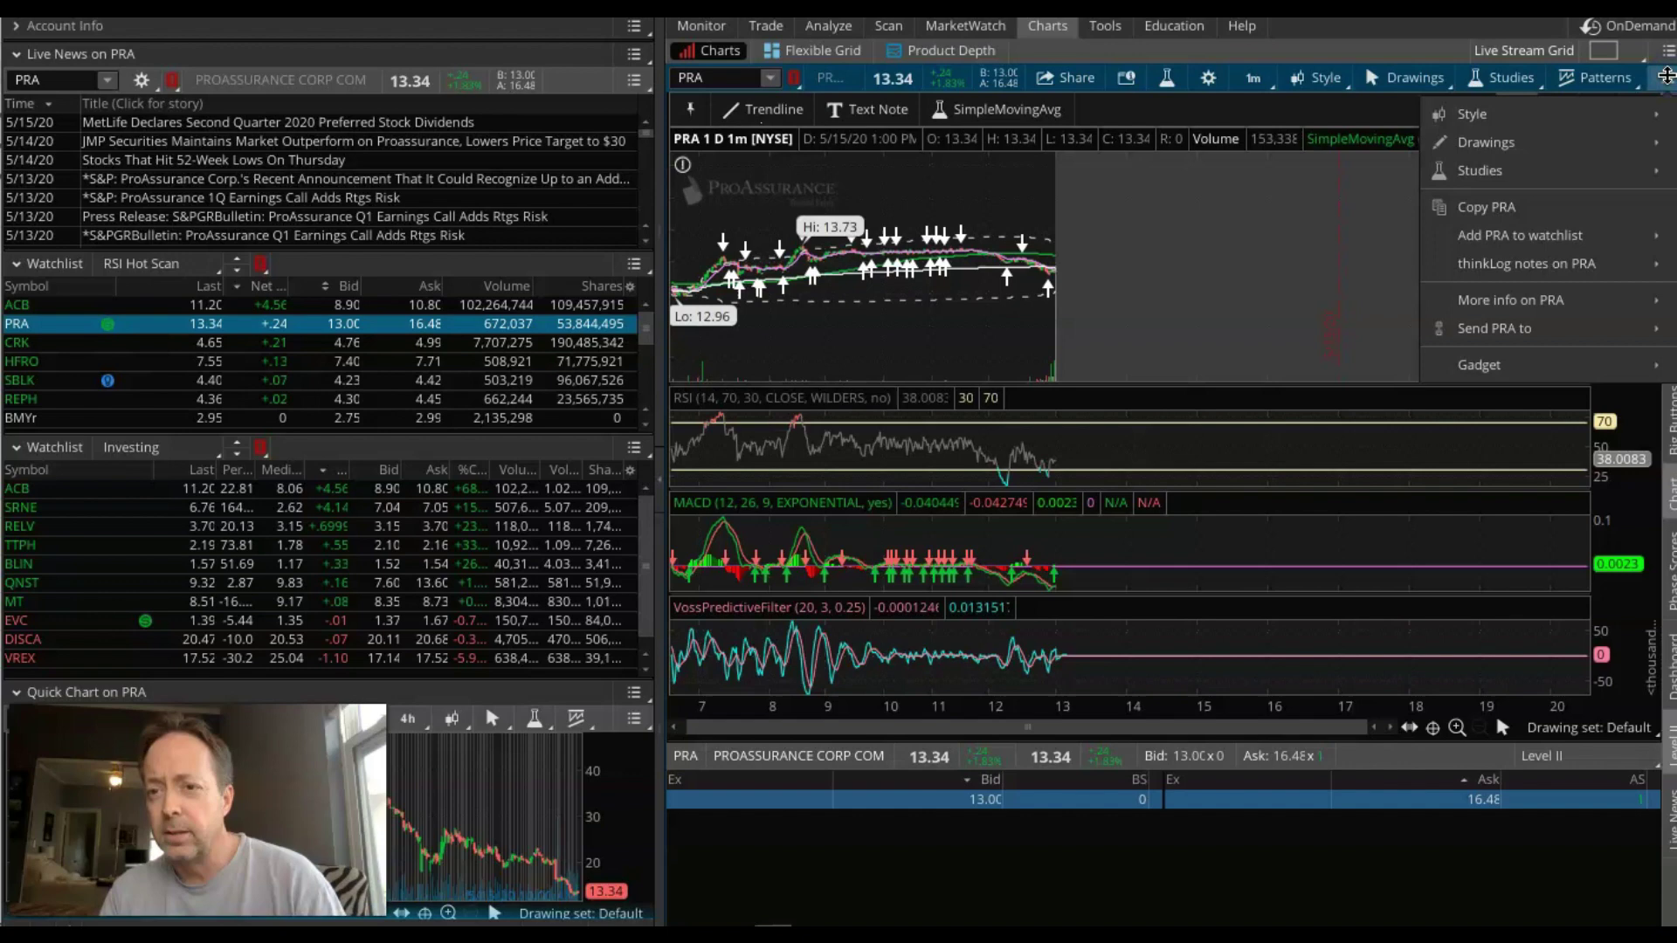
click(1664, 52)
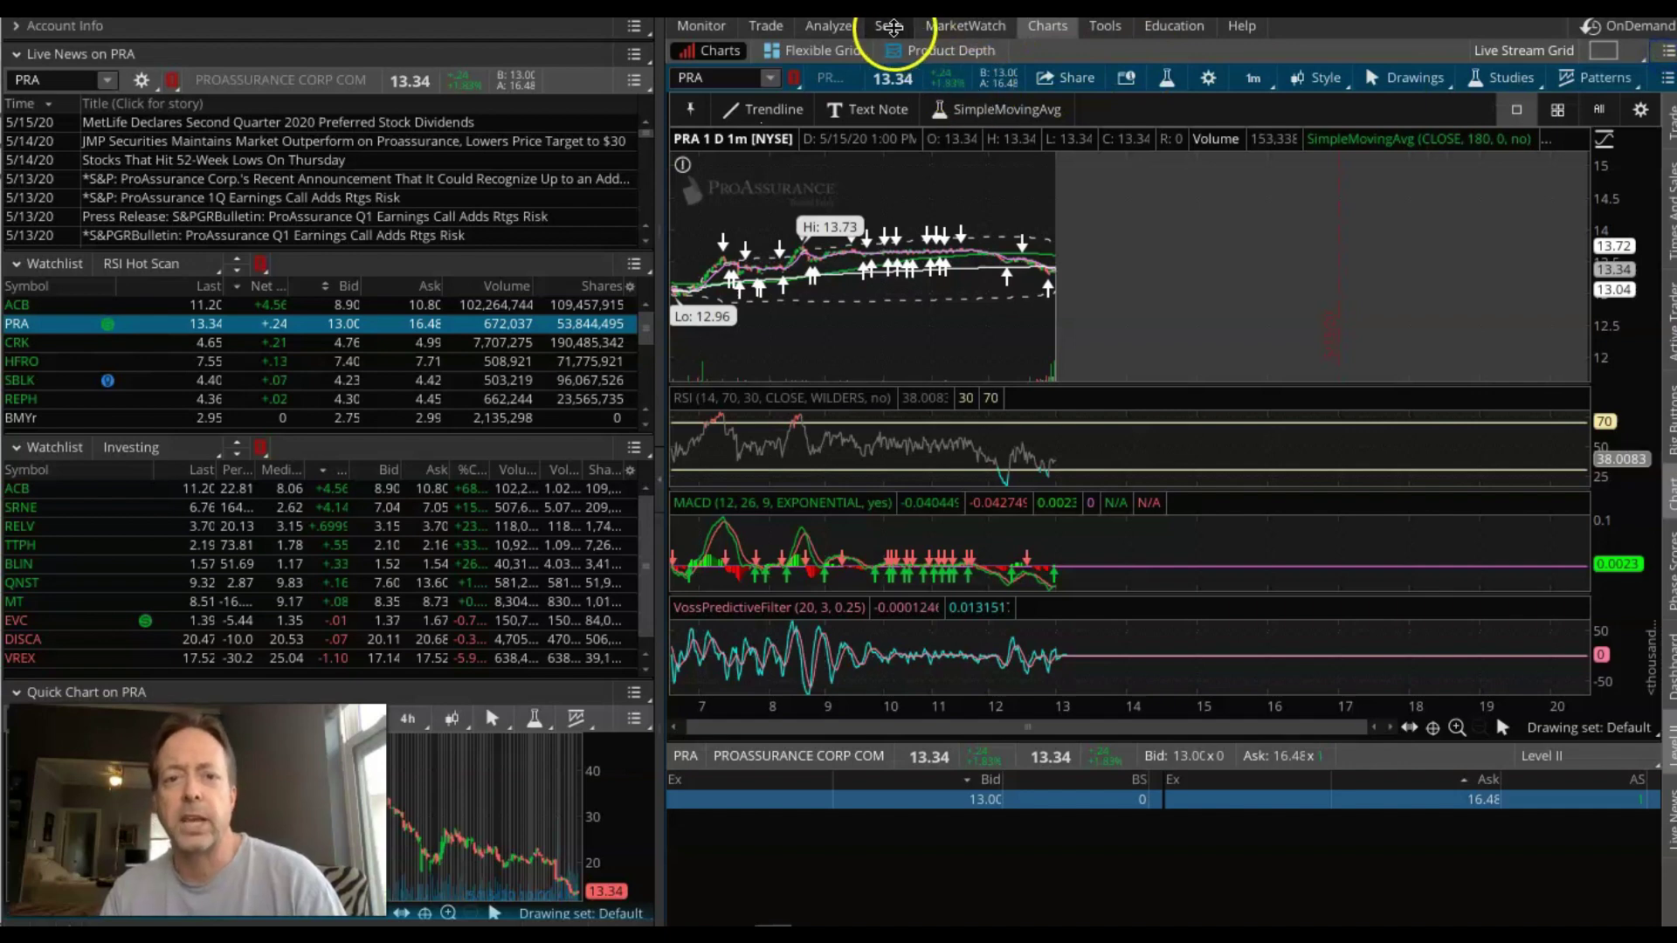
Open the Stock Hacker scan and browse the saved personal scan queries
click(887, 26)
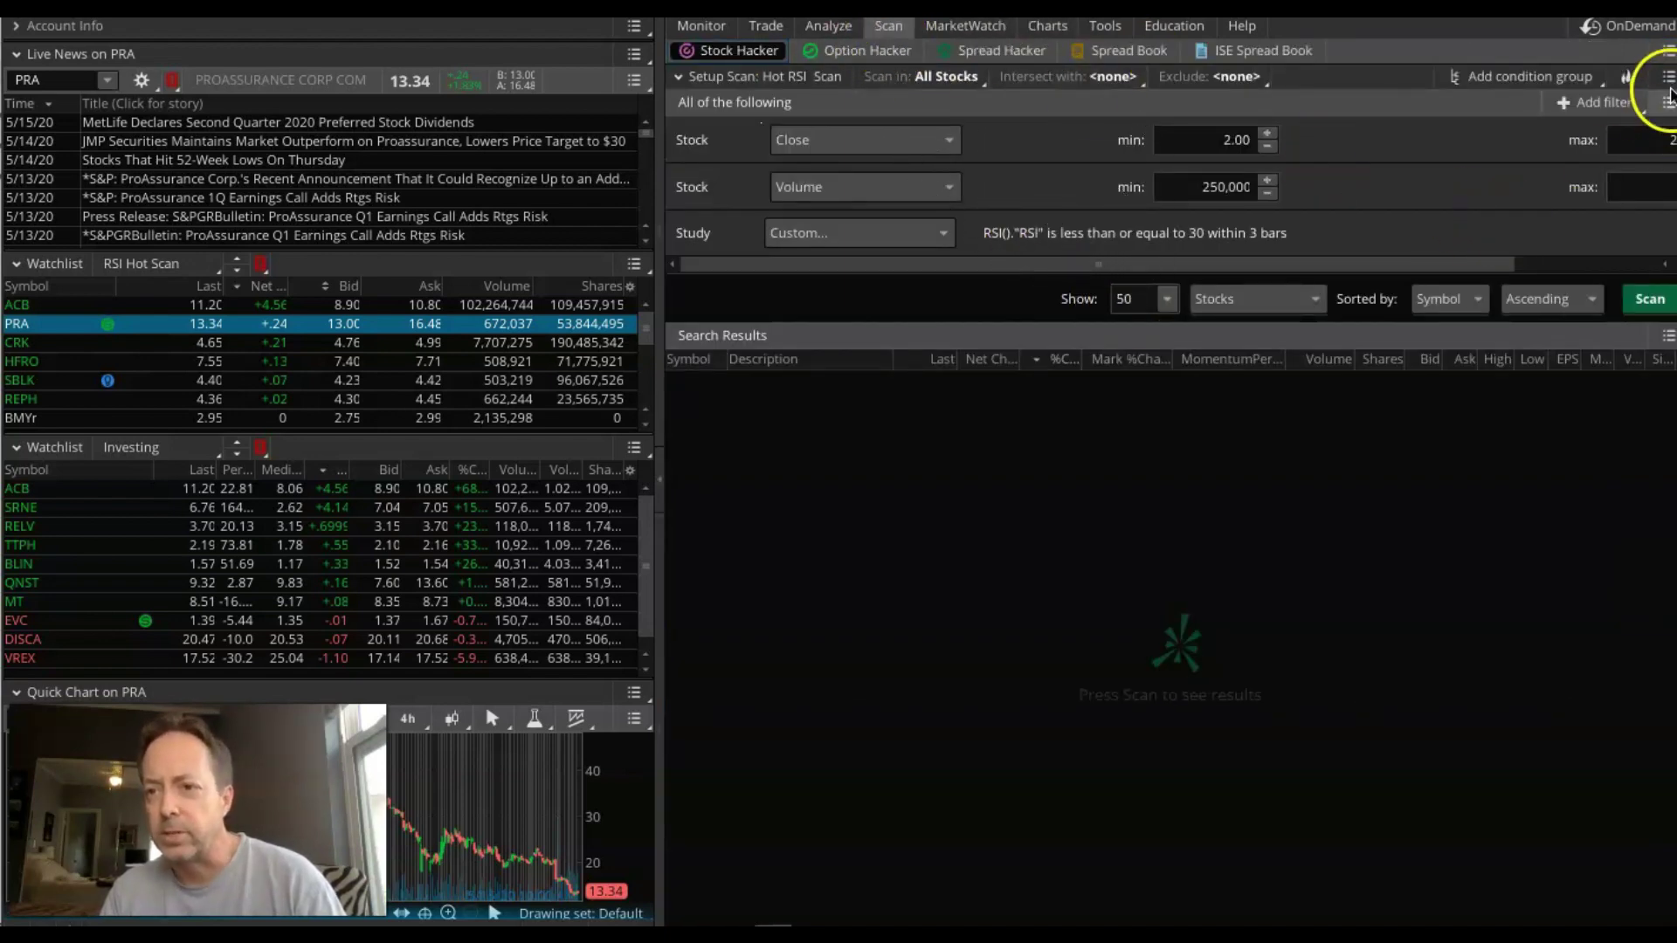
click(1668, 79)
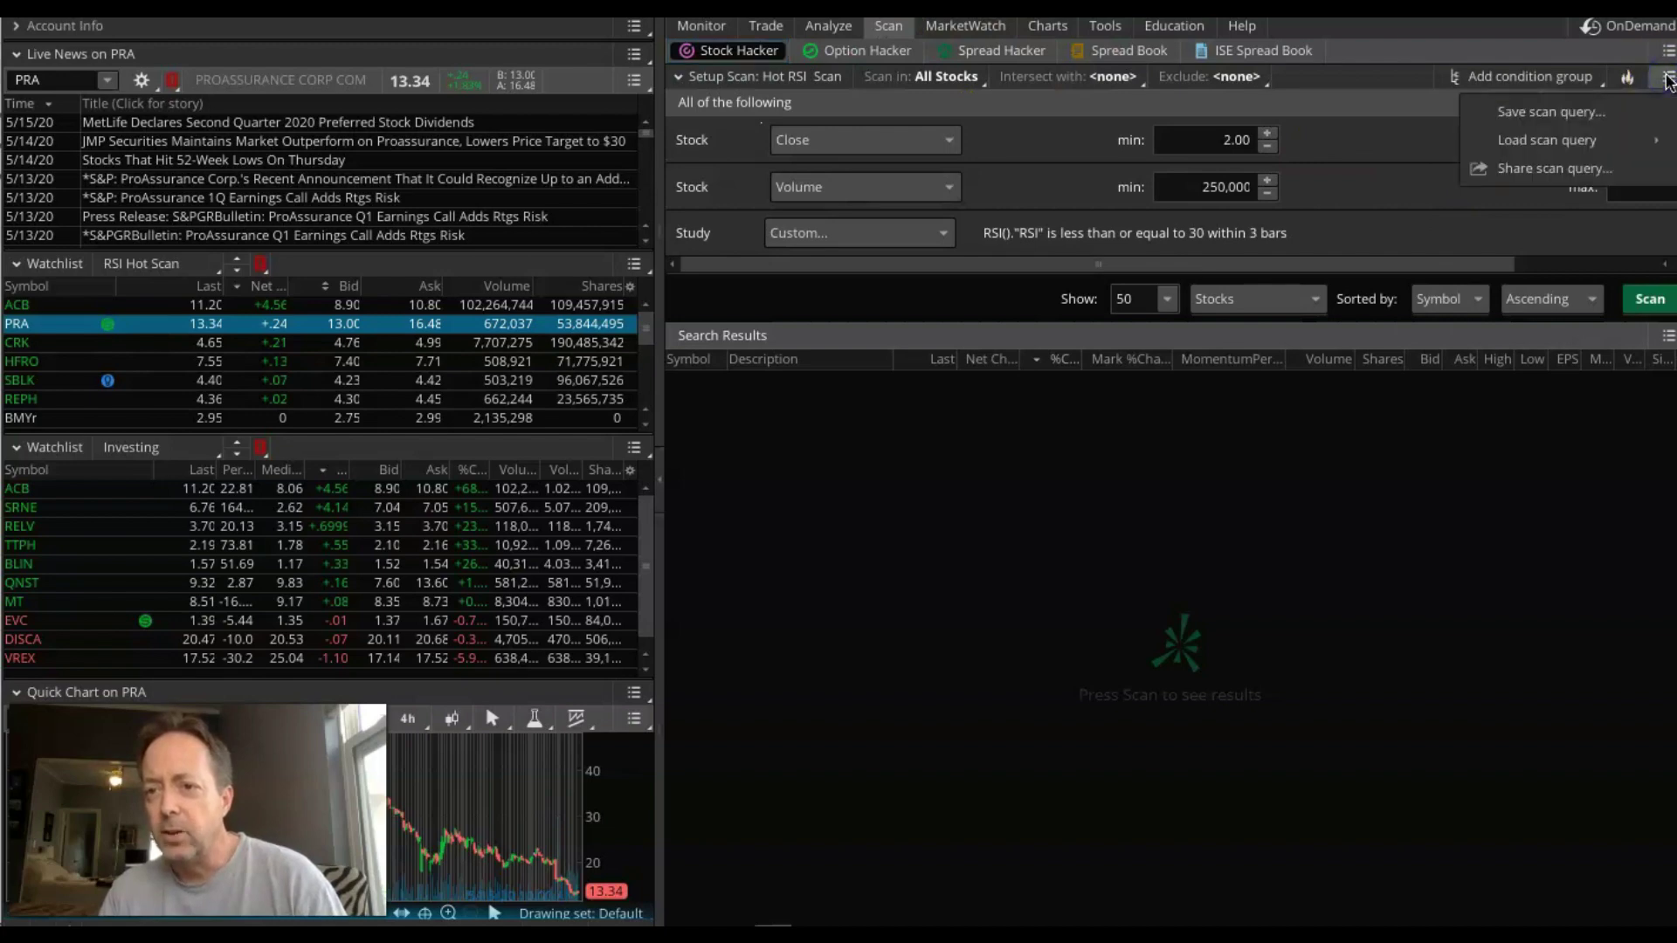
mouse_move(1572, 144)
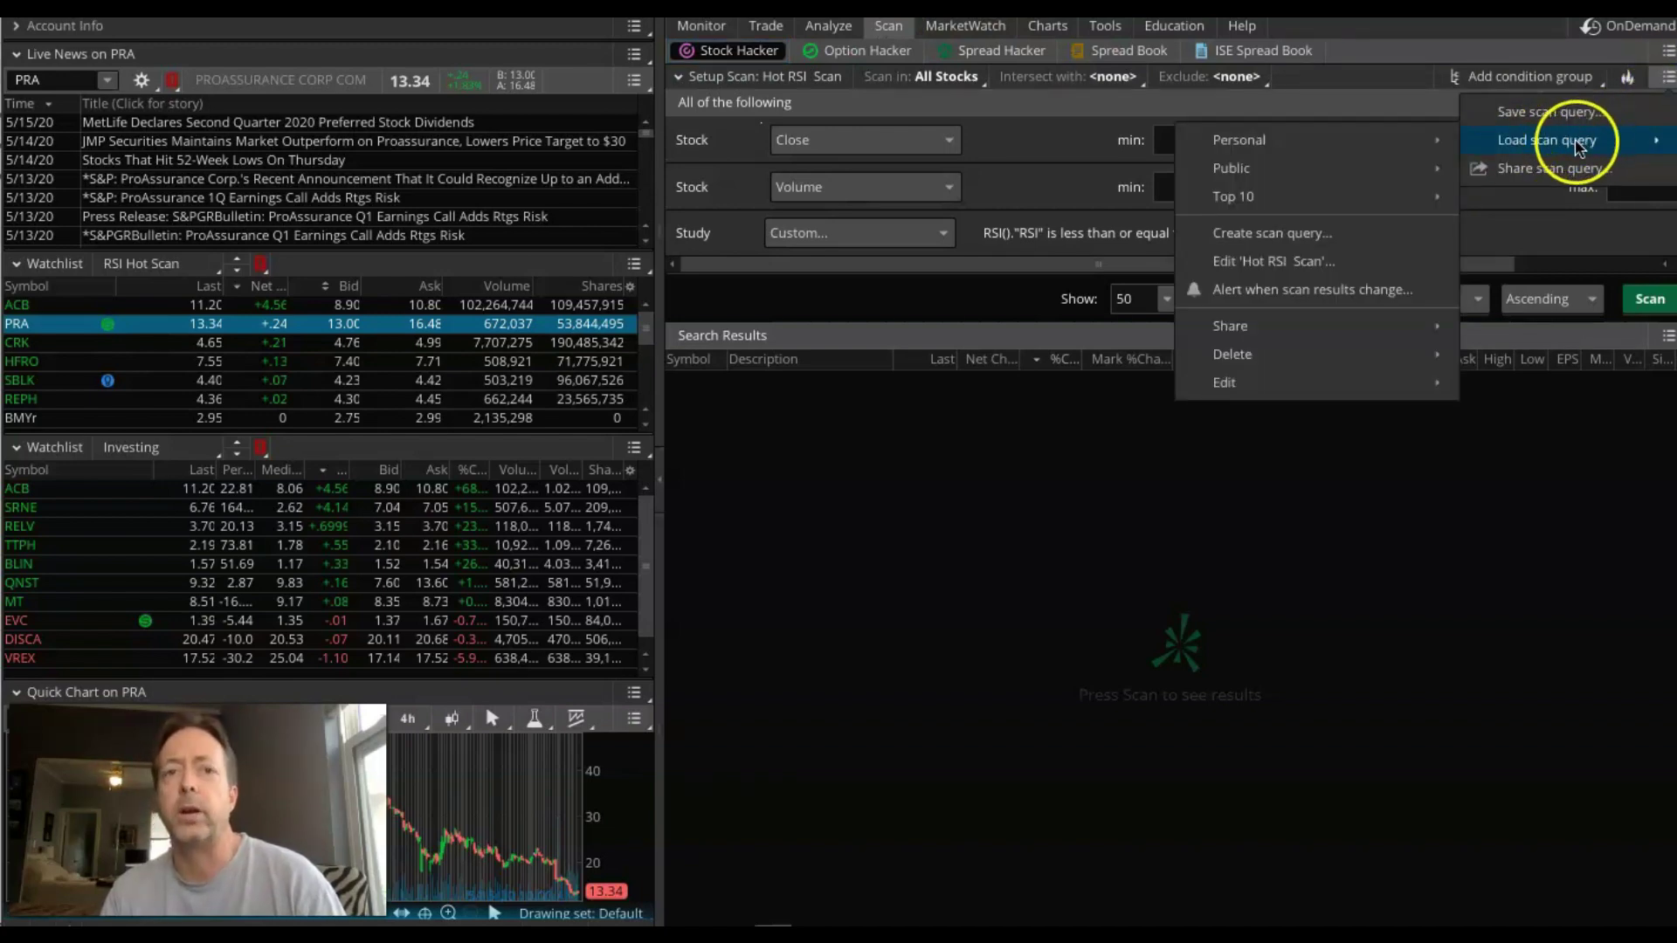
mouse_move(1393, 147)
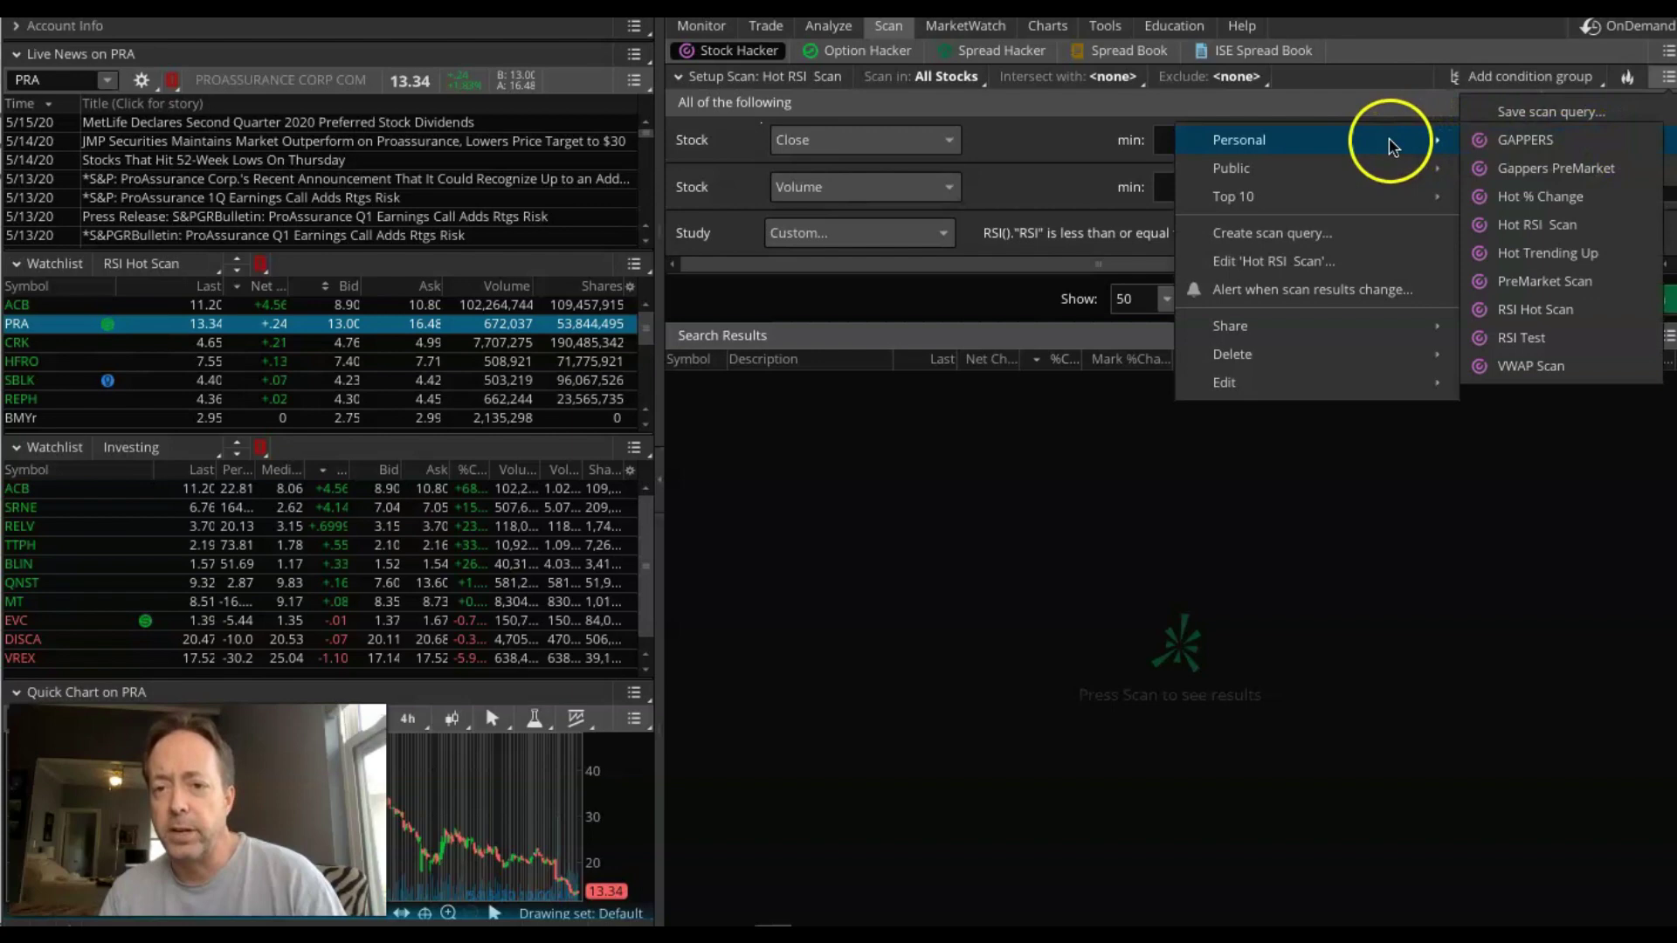
Start a new scan query whose first filter keeps Close between 2.00 and 20.00
click(1288, 236)
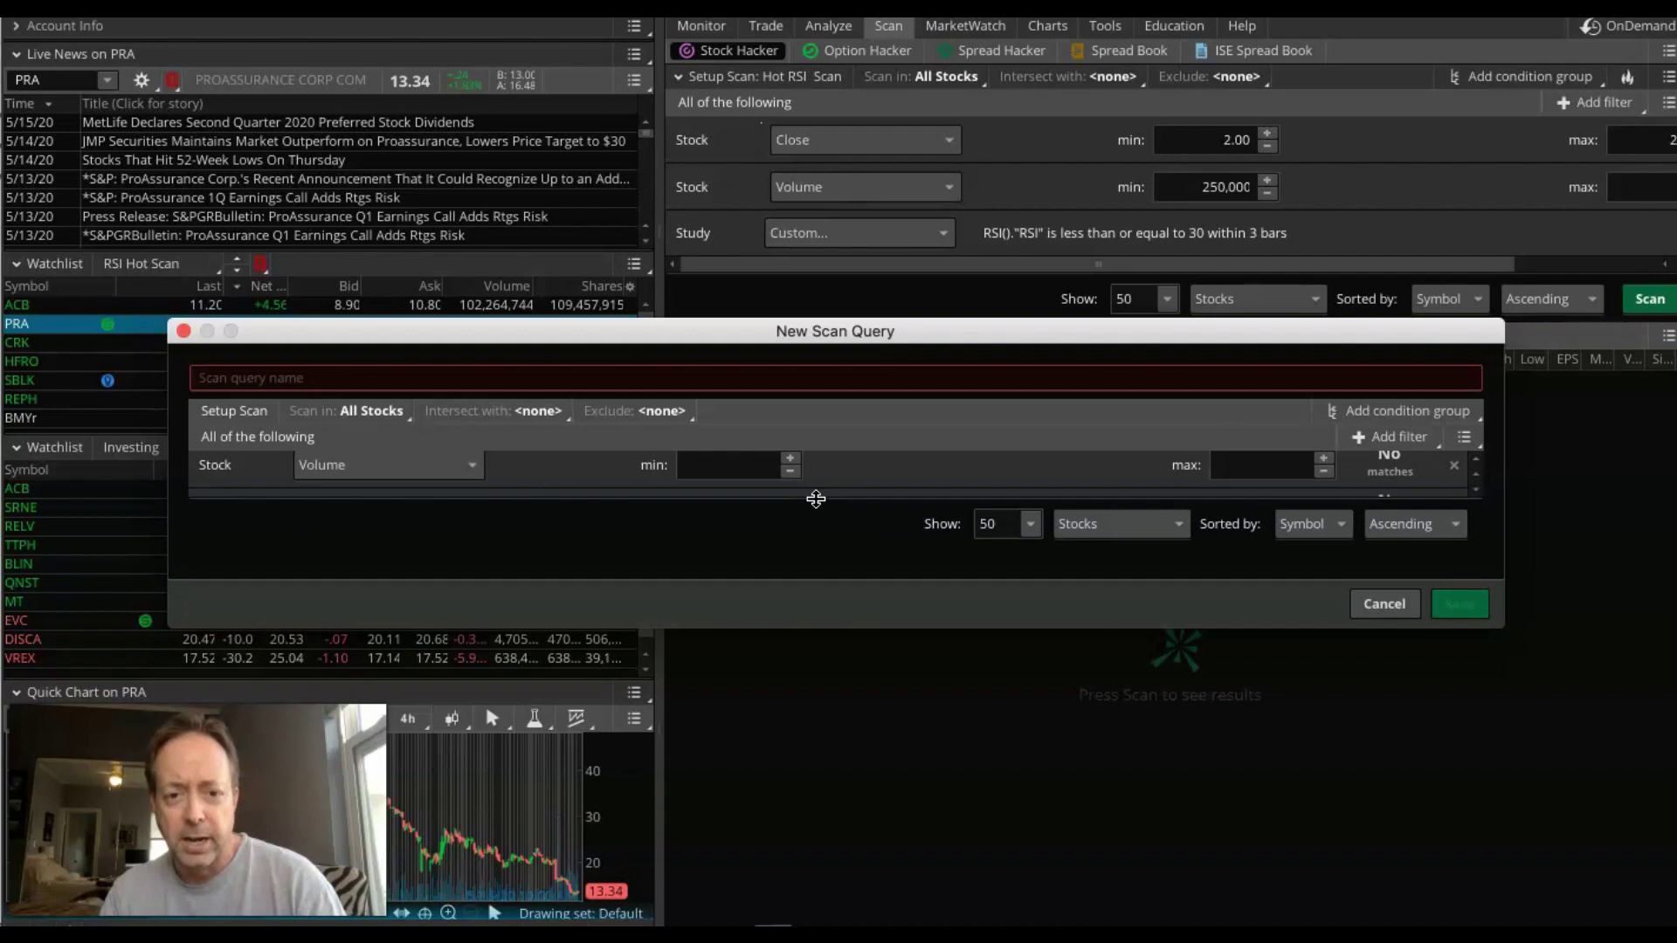
drag(815, 496, 805, 651)
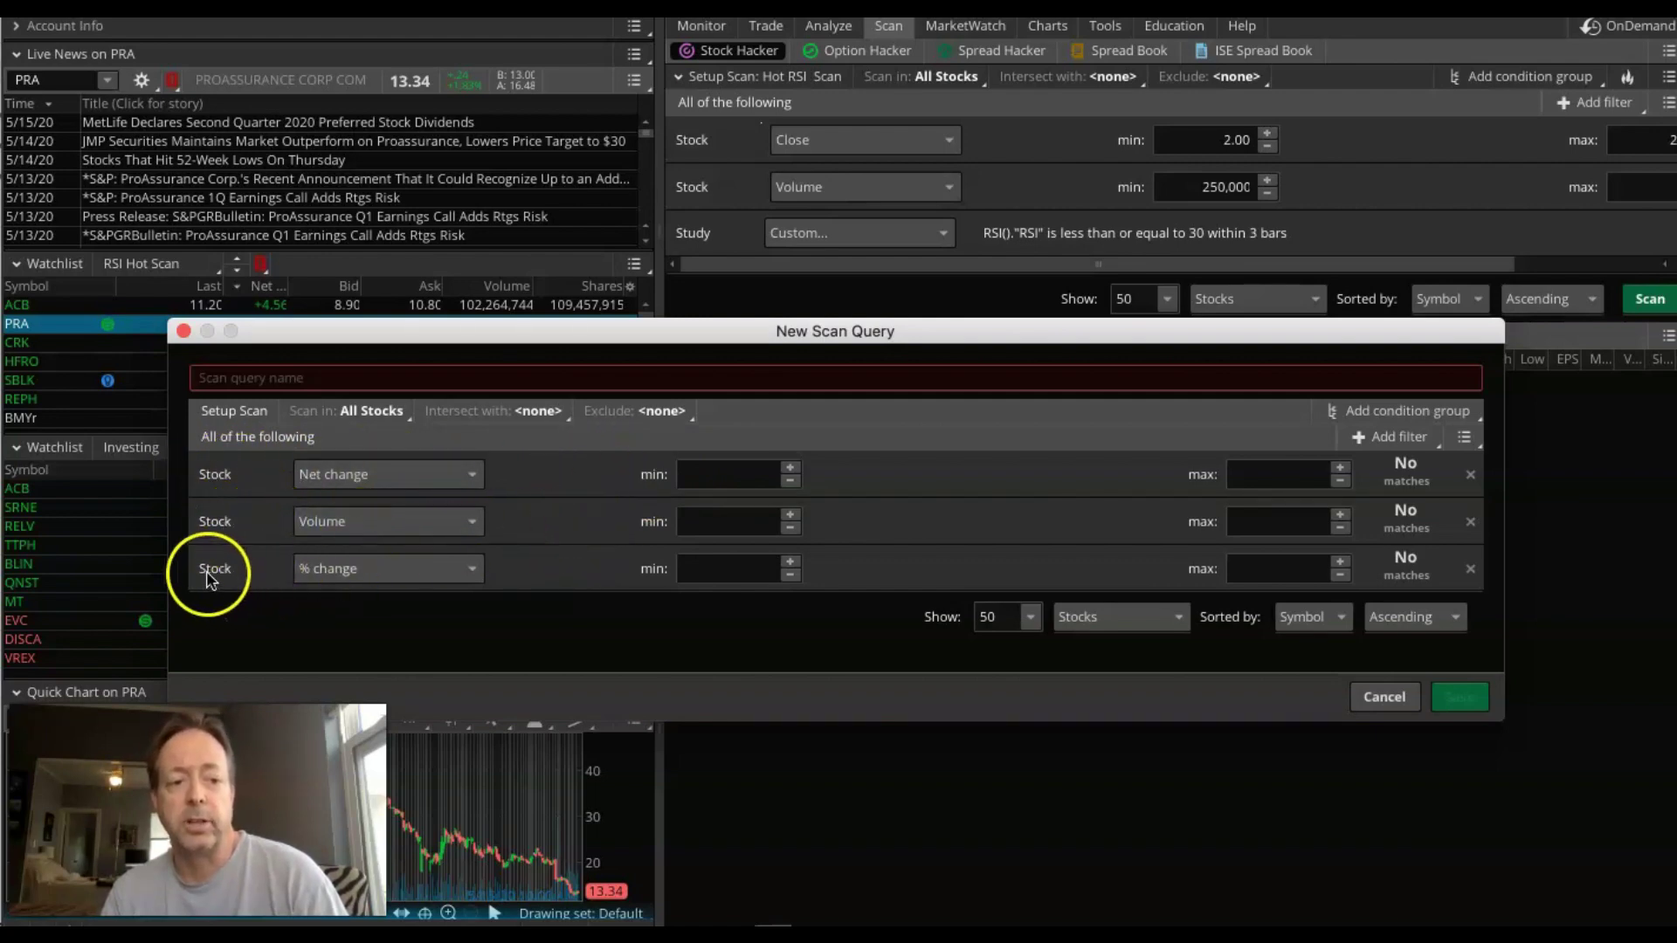
click(355, 483)
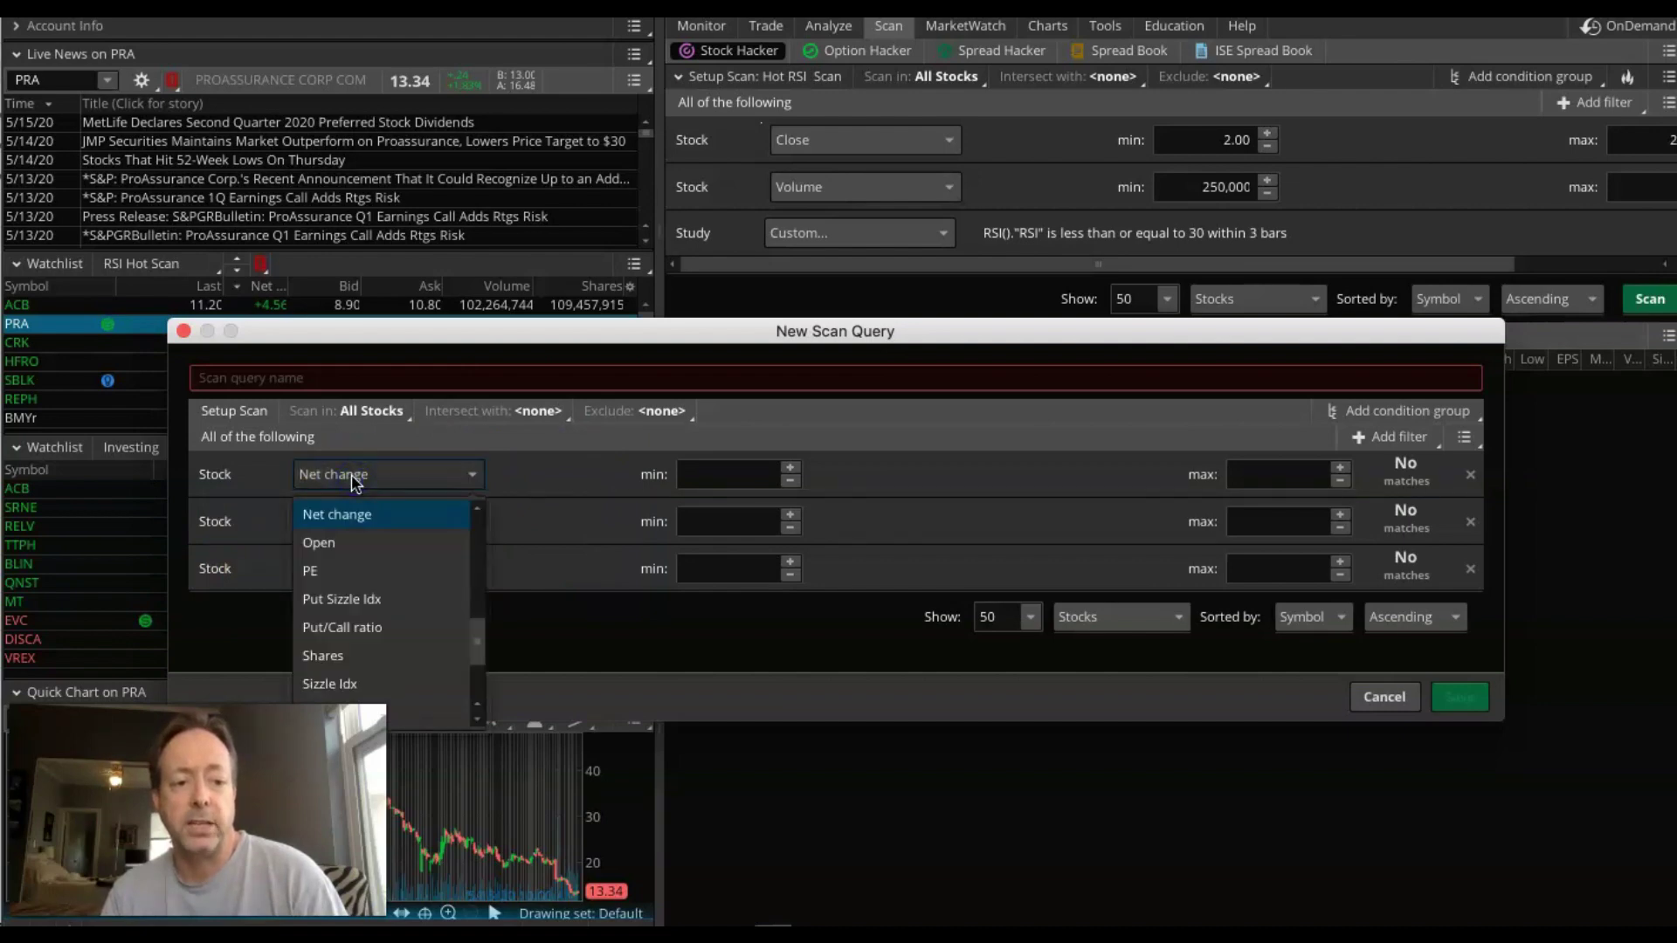
scroll(480, 516, up, 6)
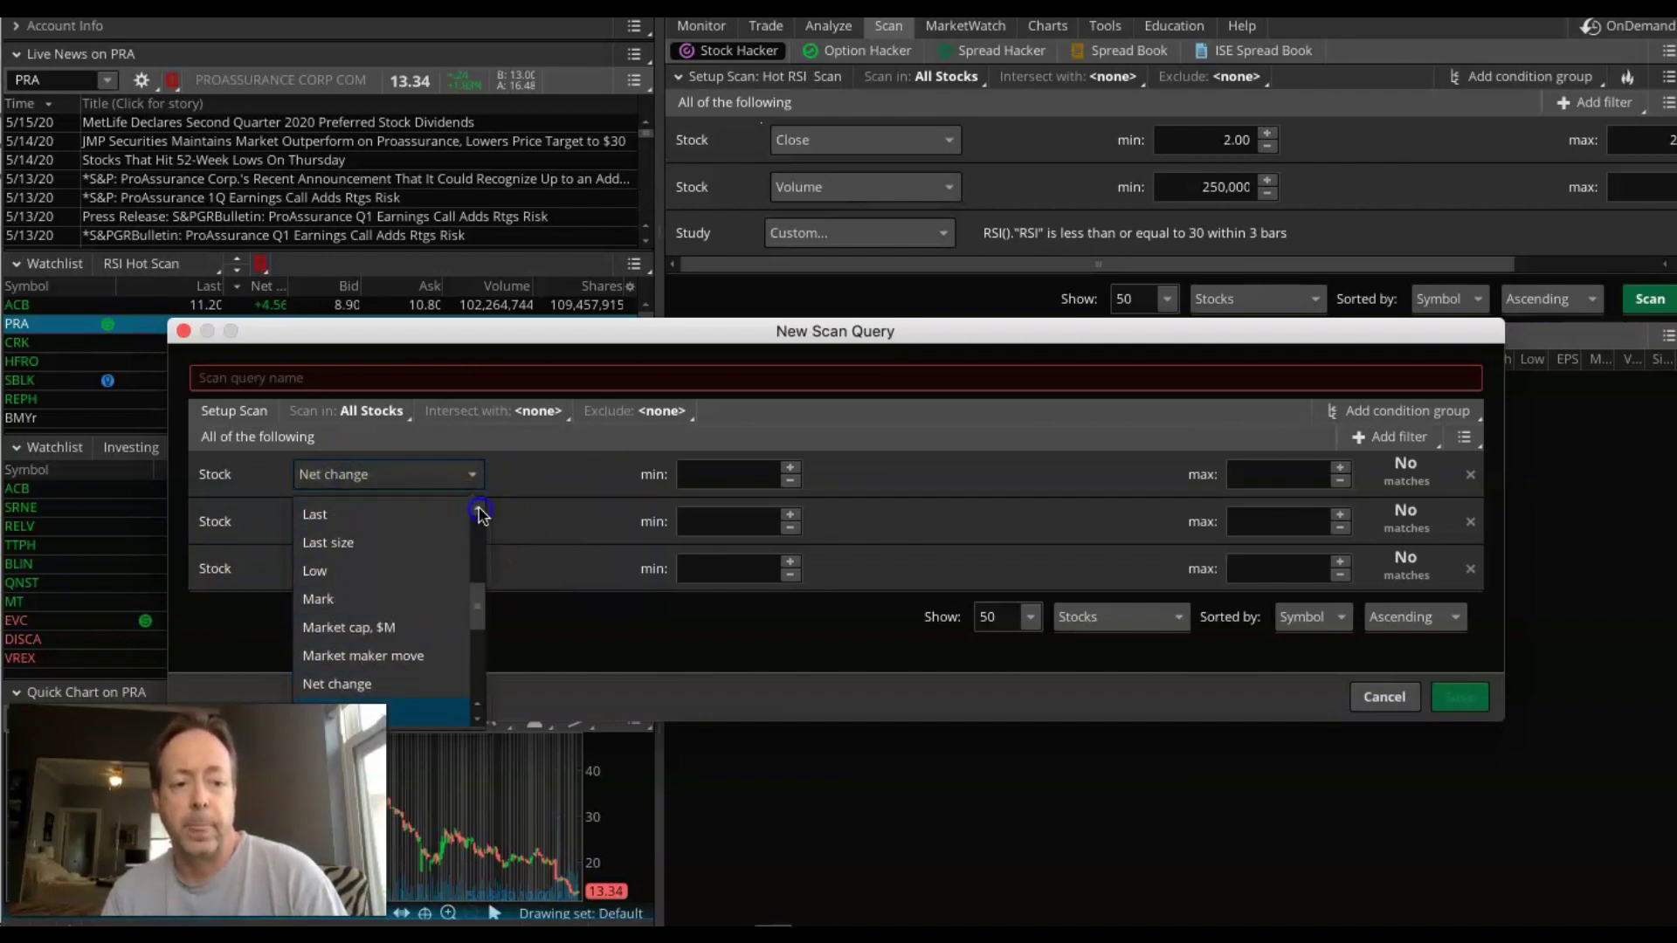
scroll(480, 511, up, 6)
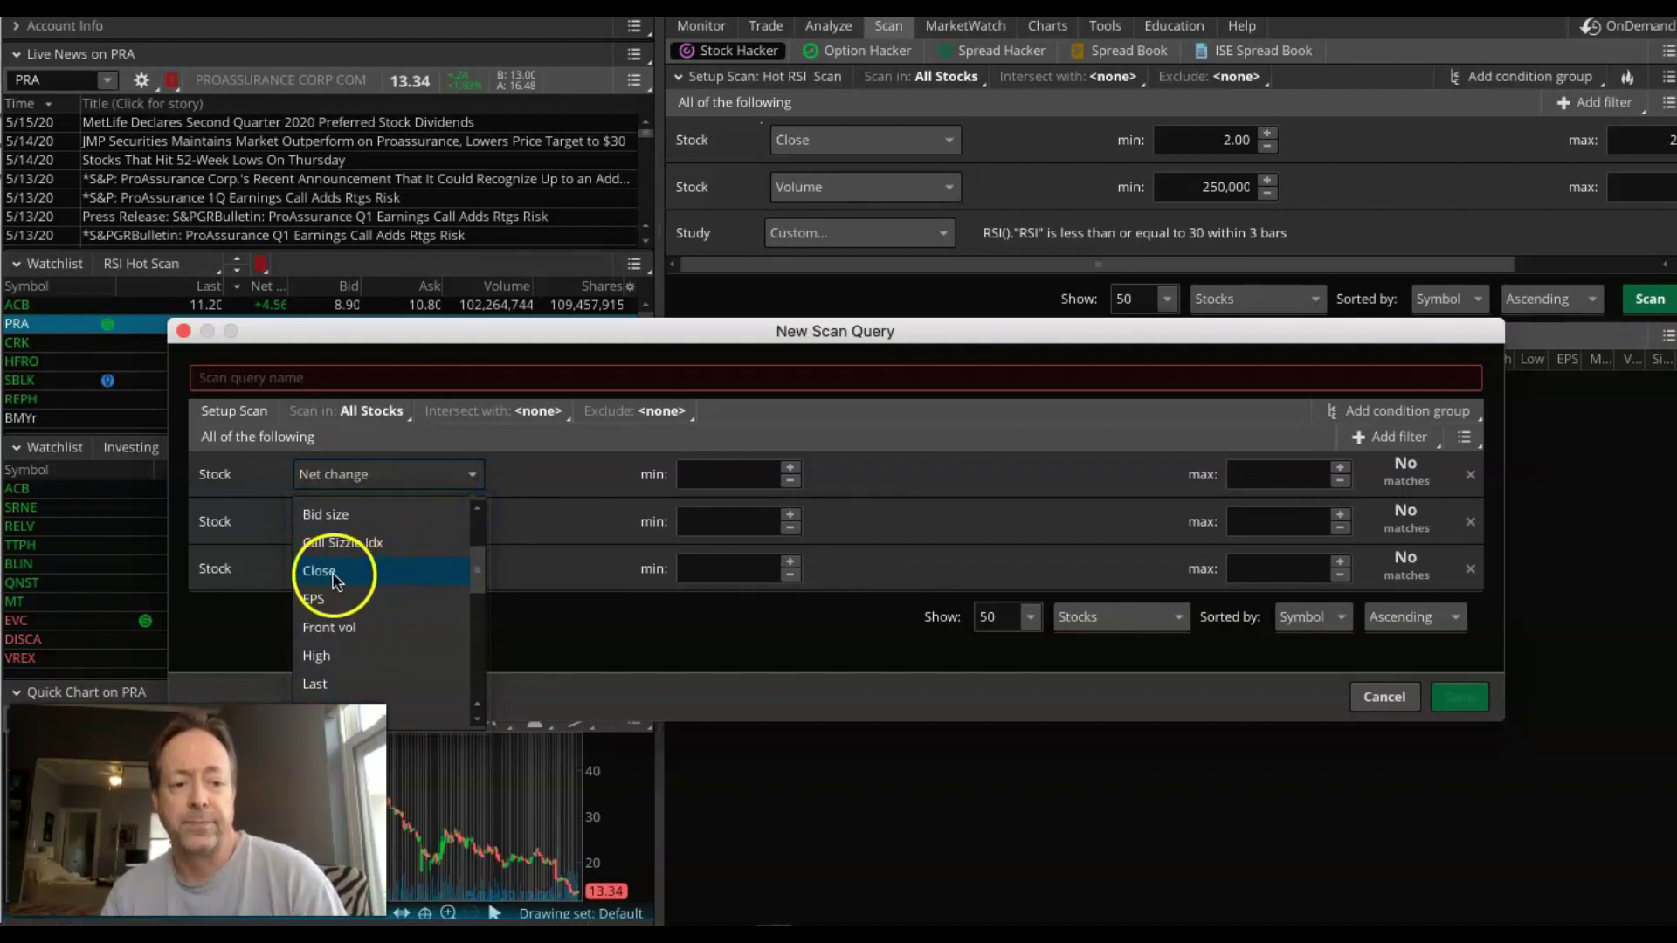
click(335, 579)
click(719, 477)
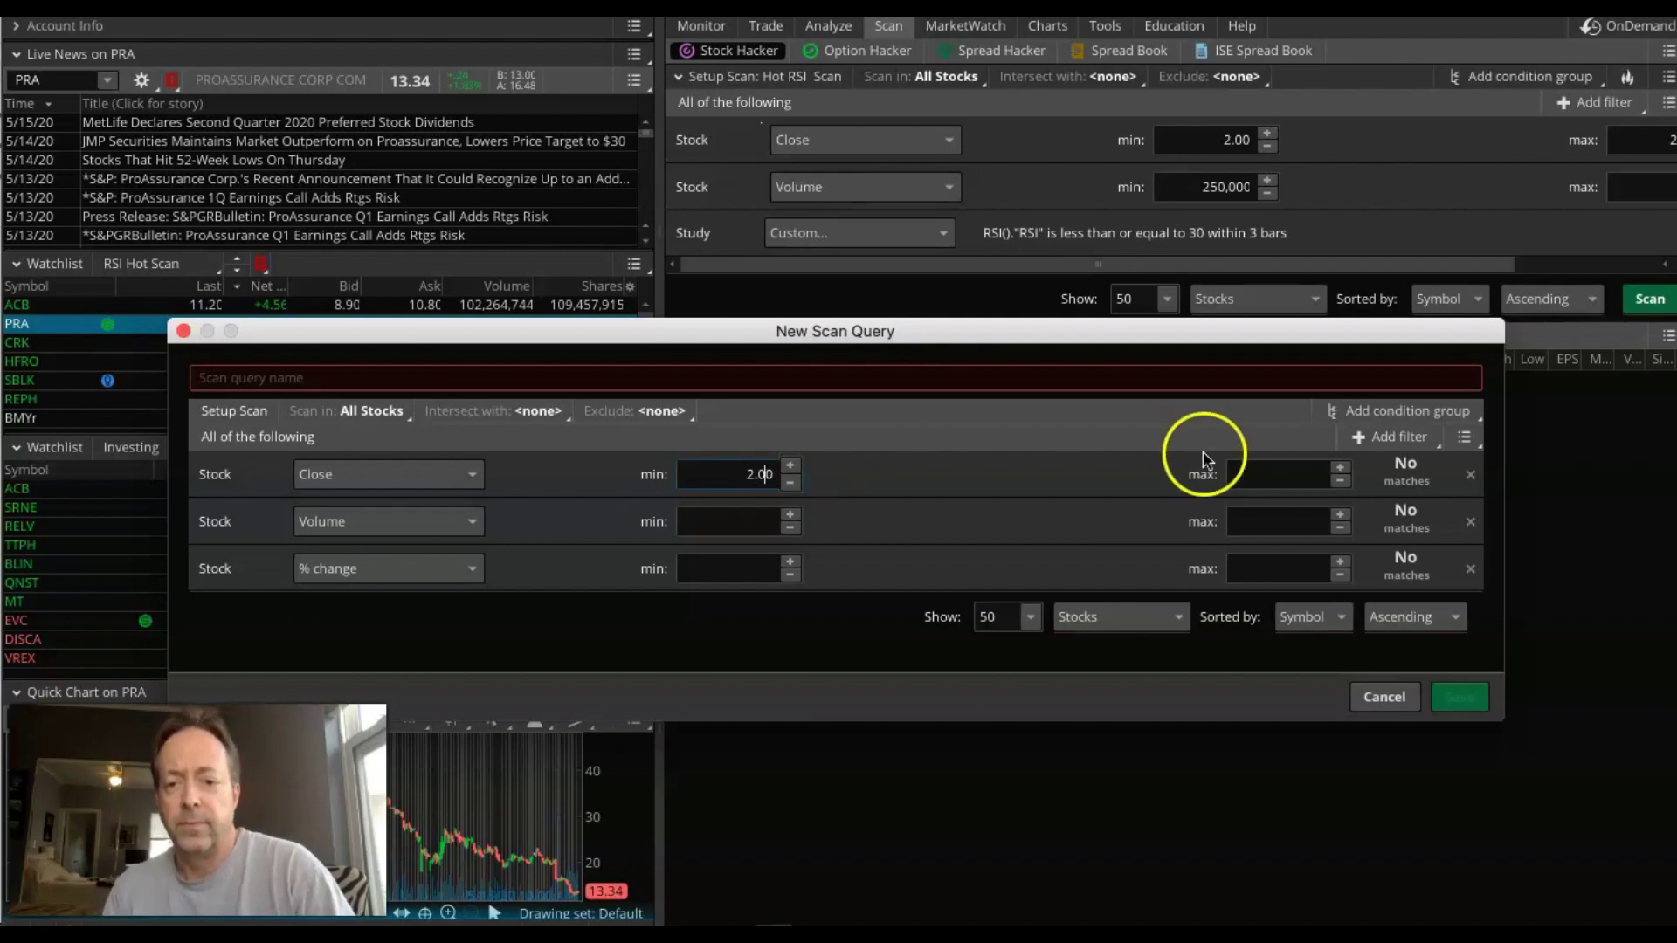
click(1287, 478)
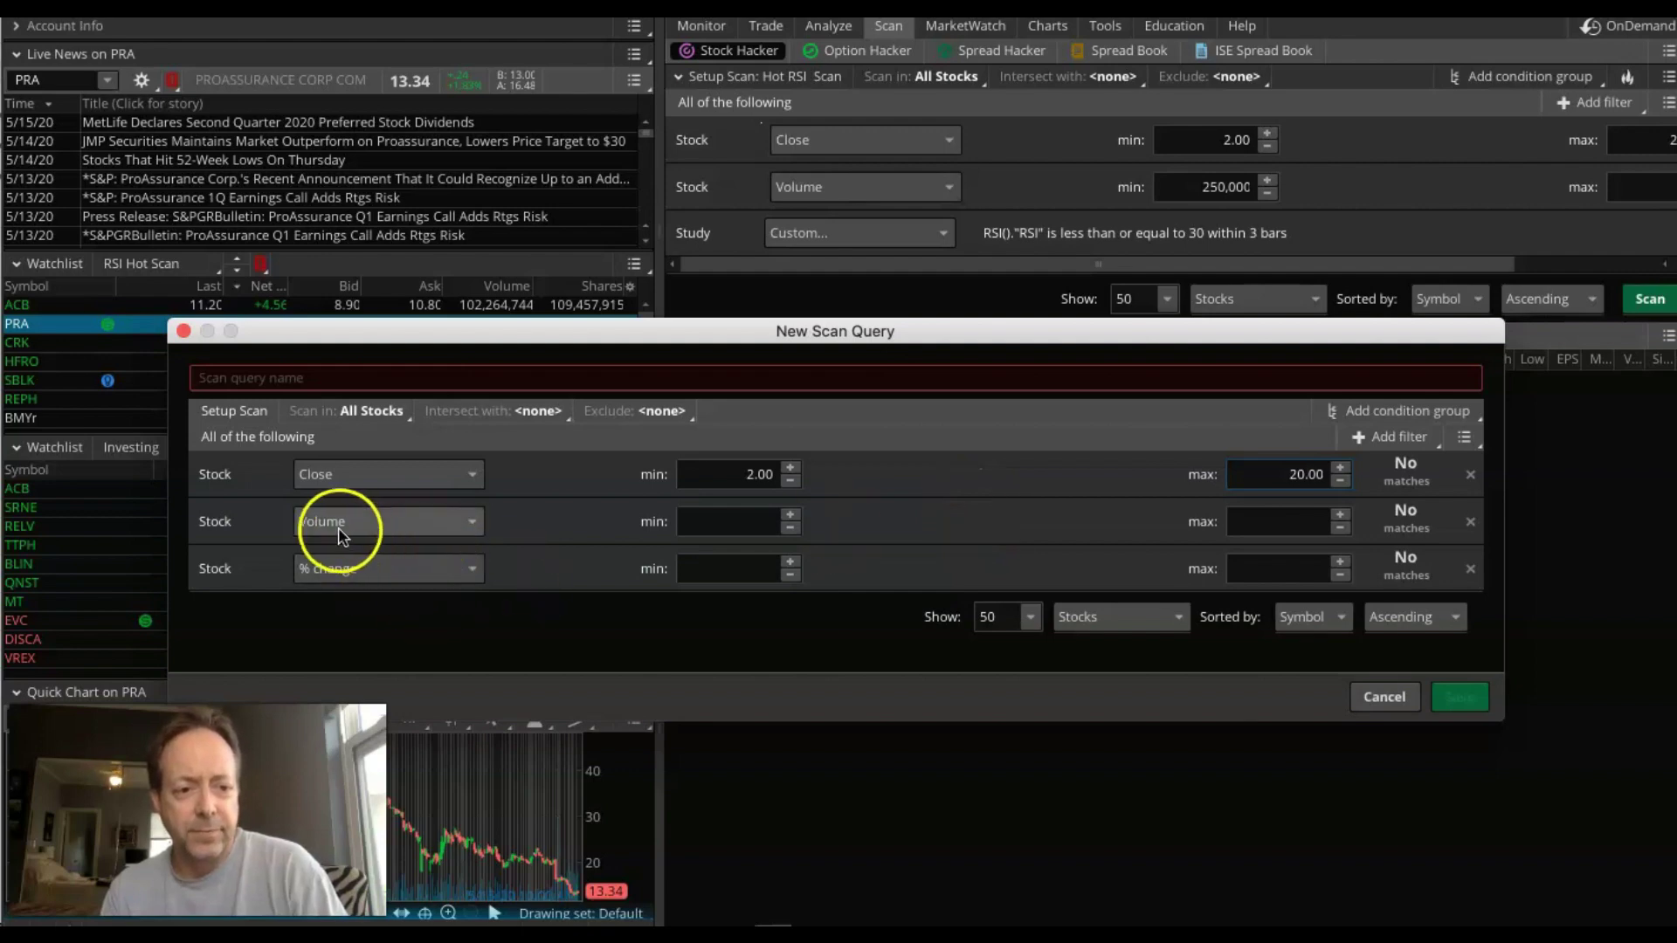
Set the volume filter to 250,000–200,000,000 and remove the % change filter
click(716, 523)
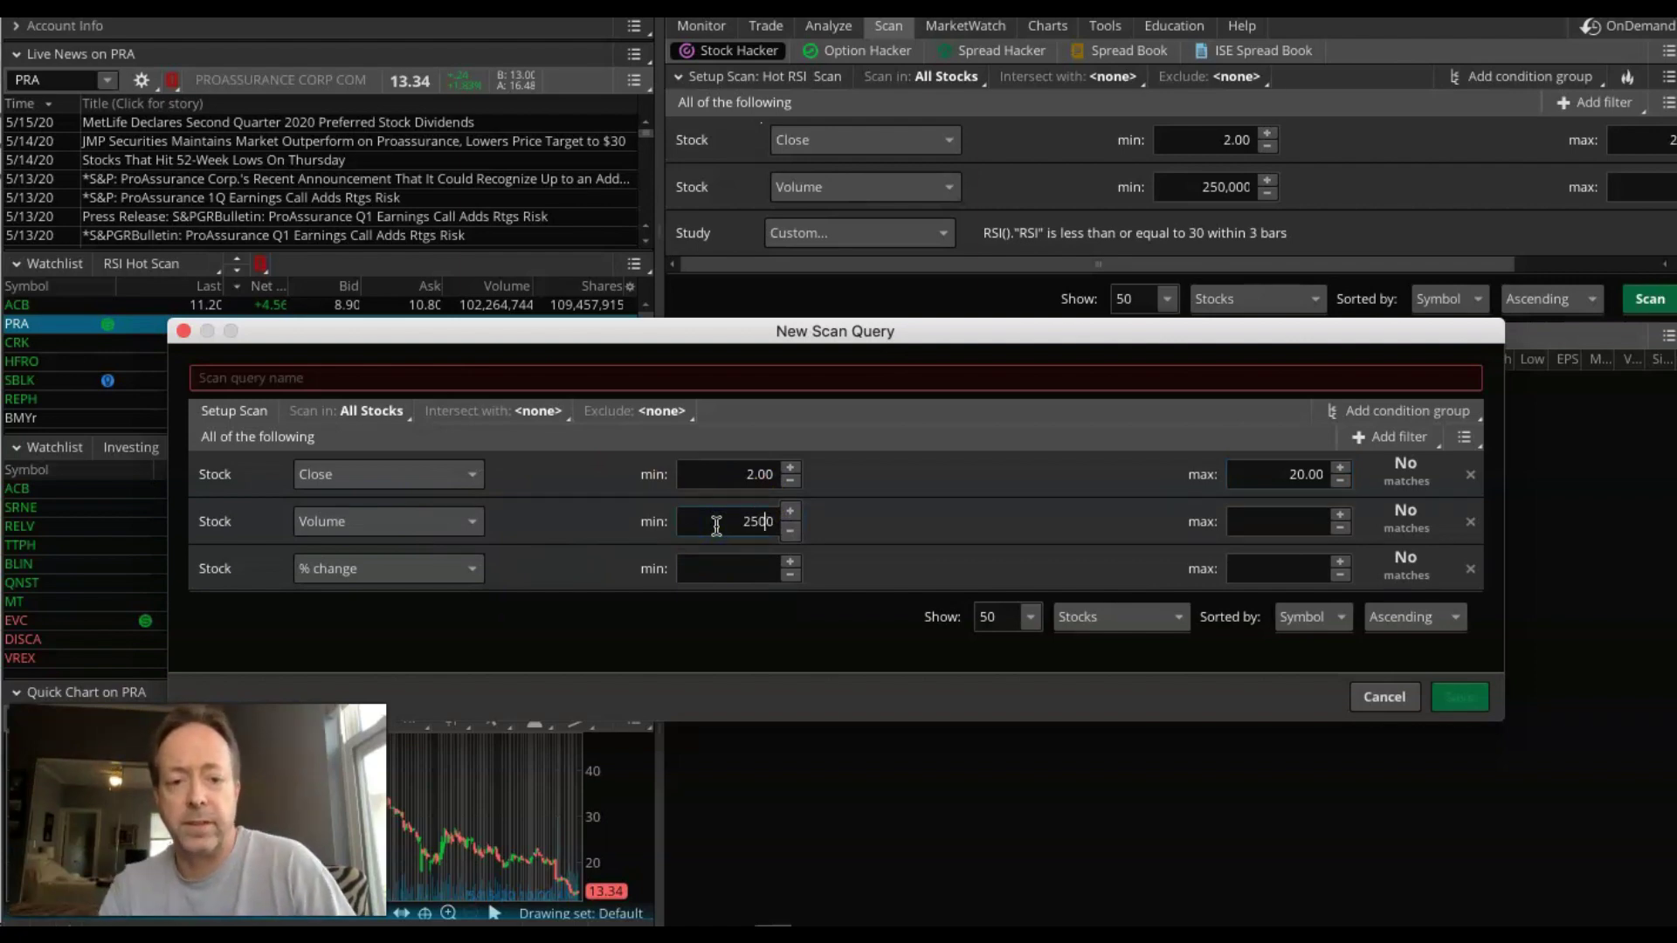
text(250000)
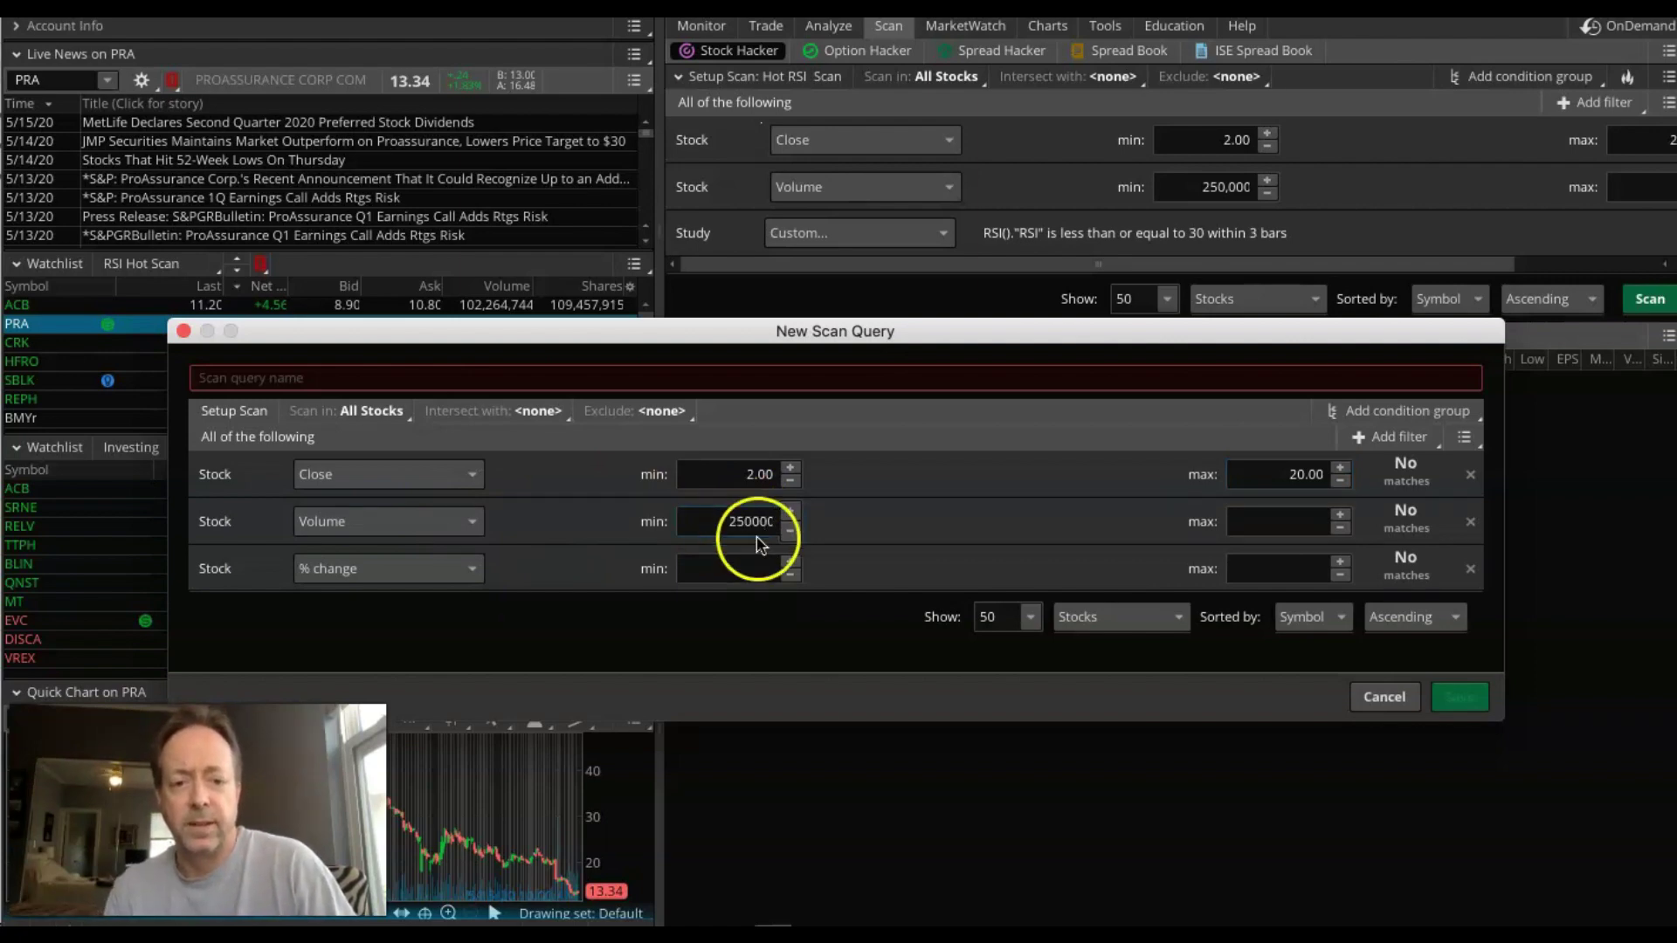
click(1306, 522)
text(200000000)
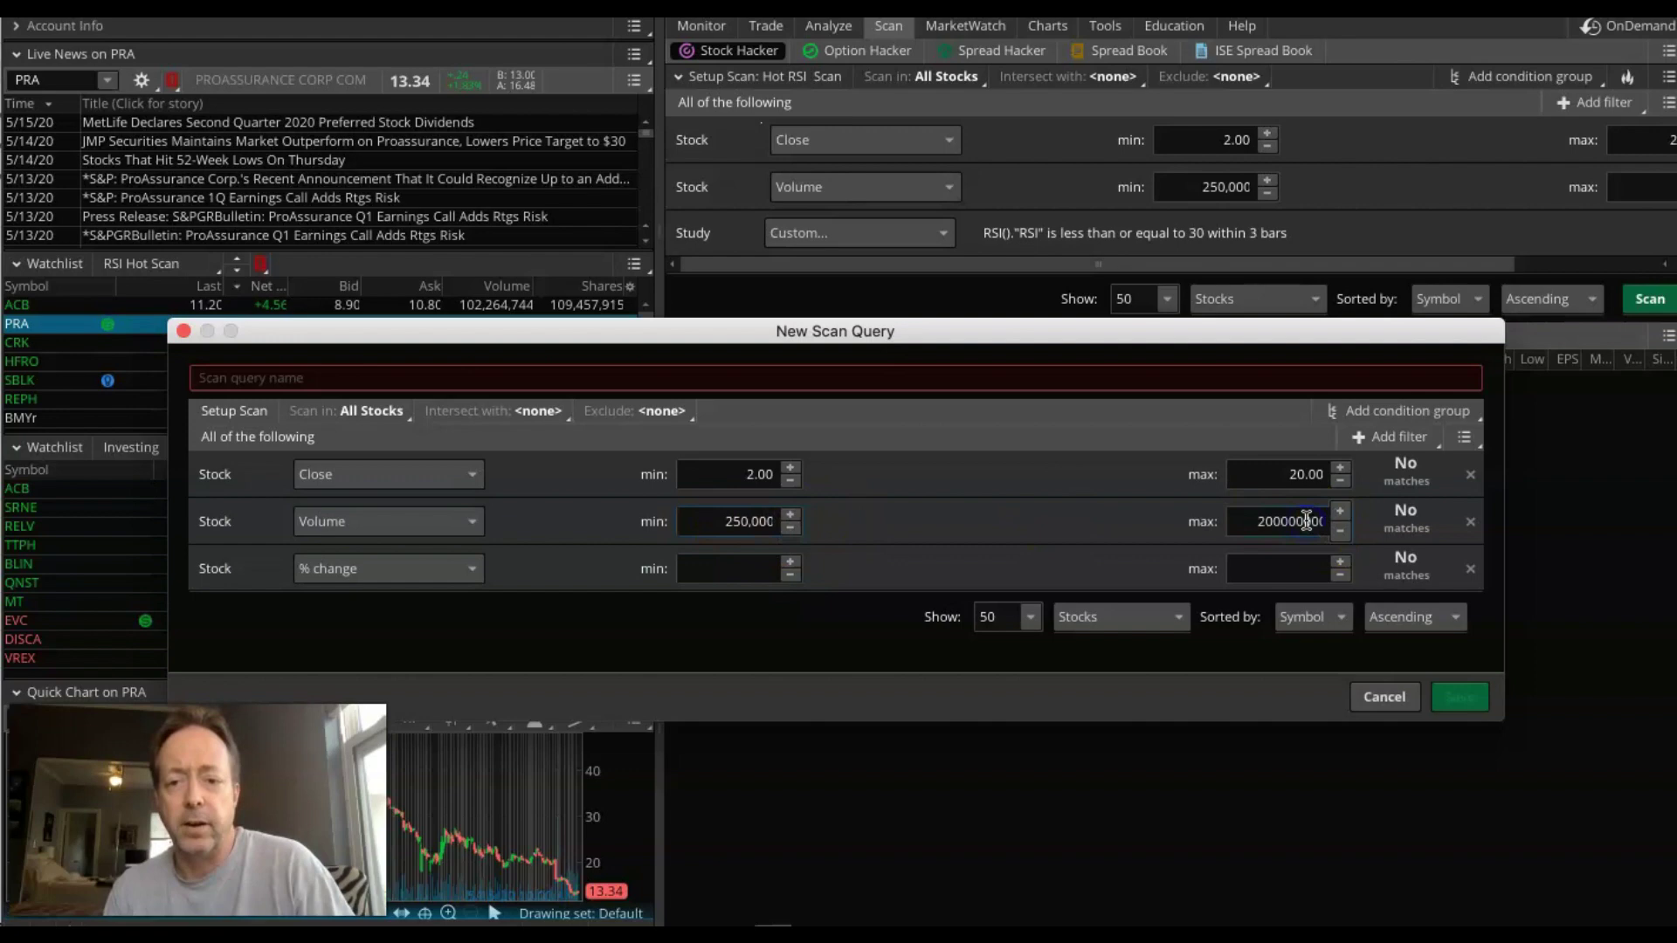
click(1131, 524)
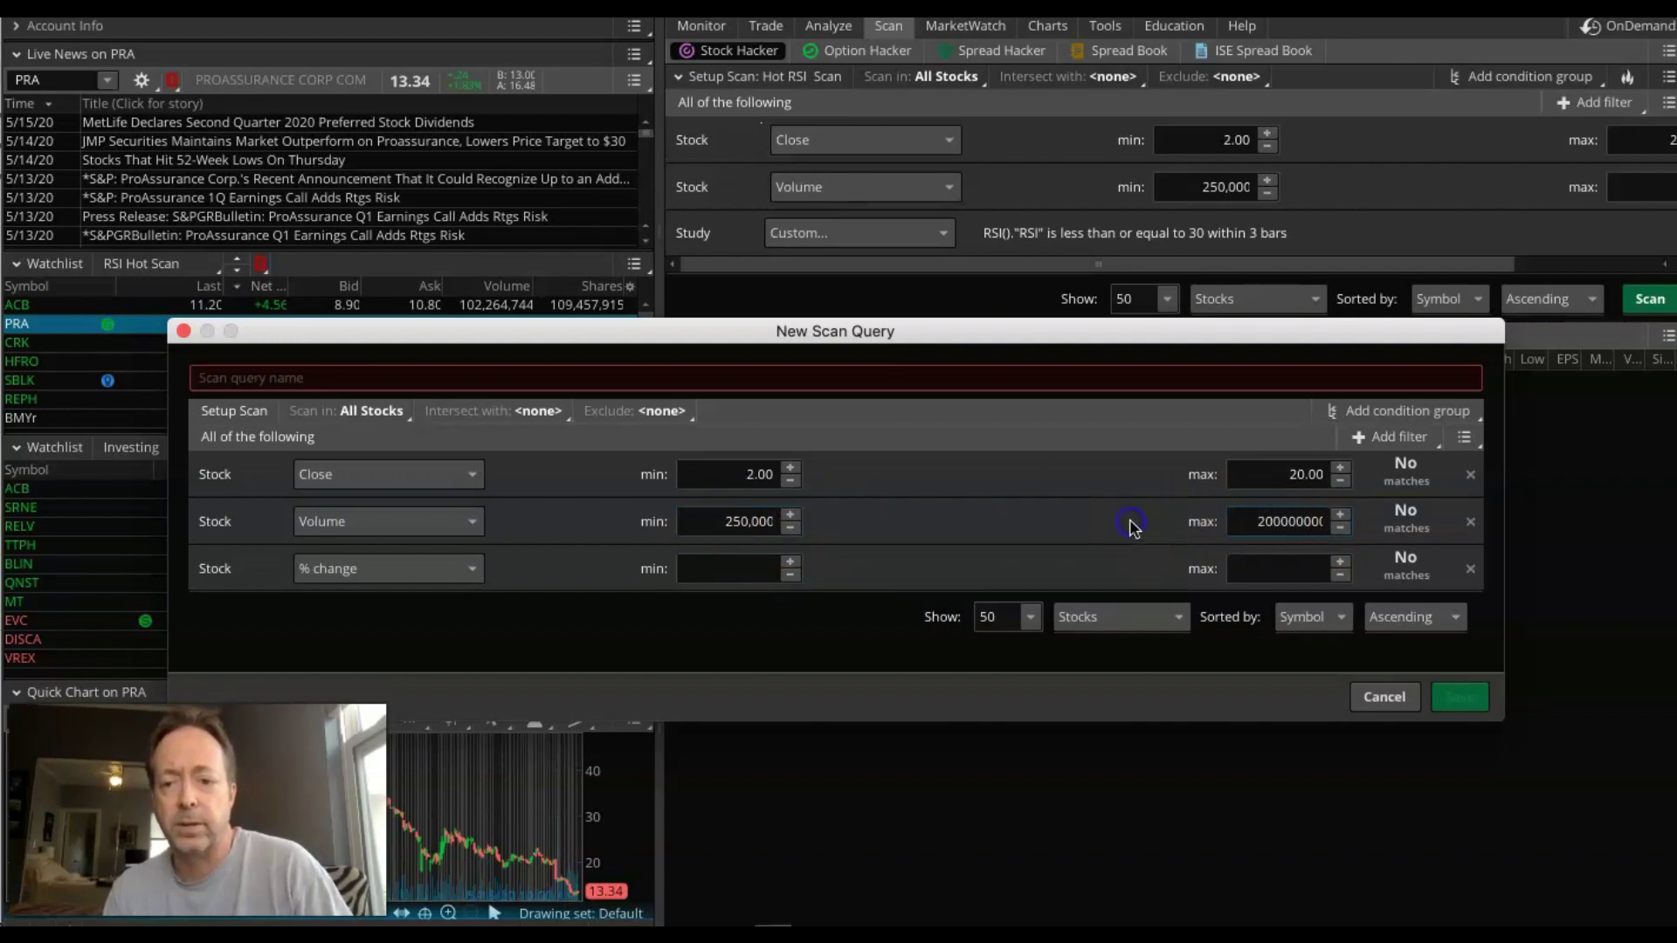
click(917, 541)
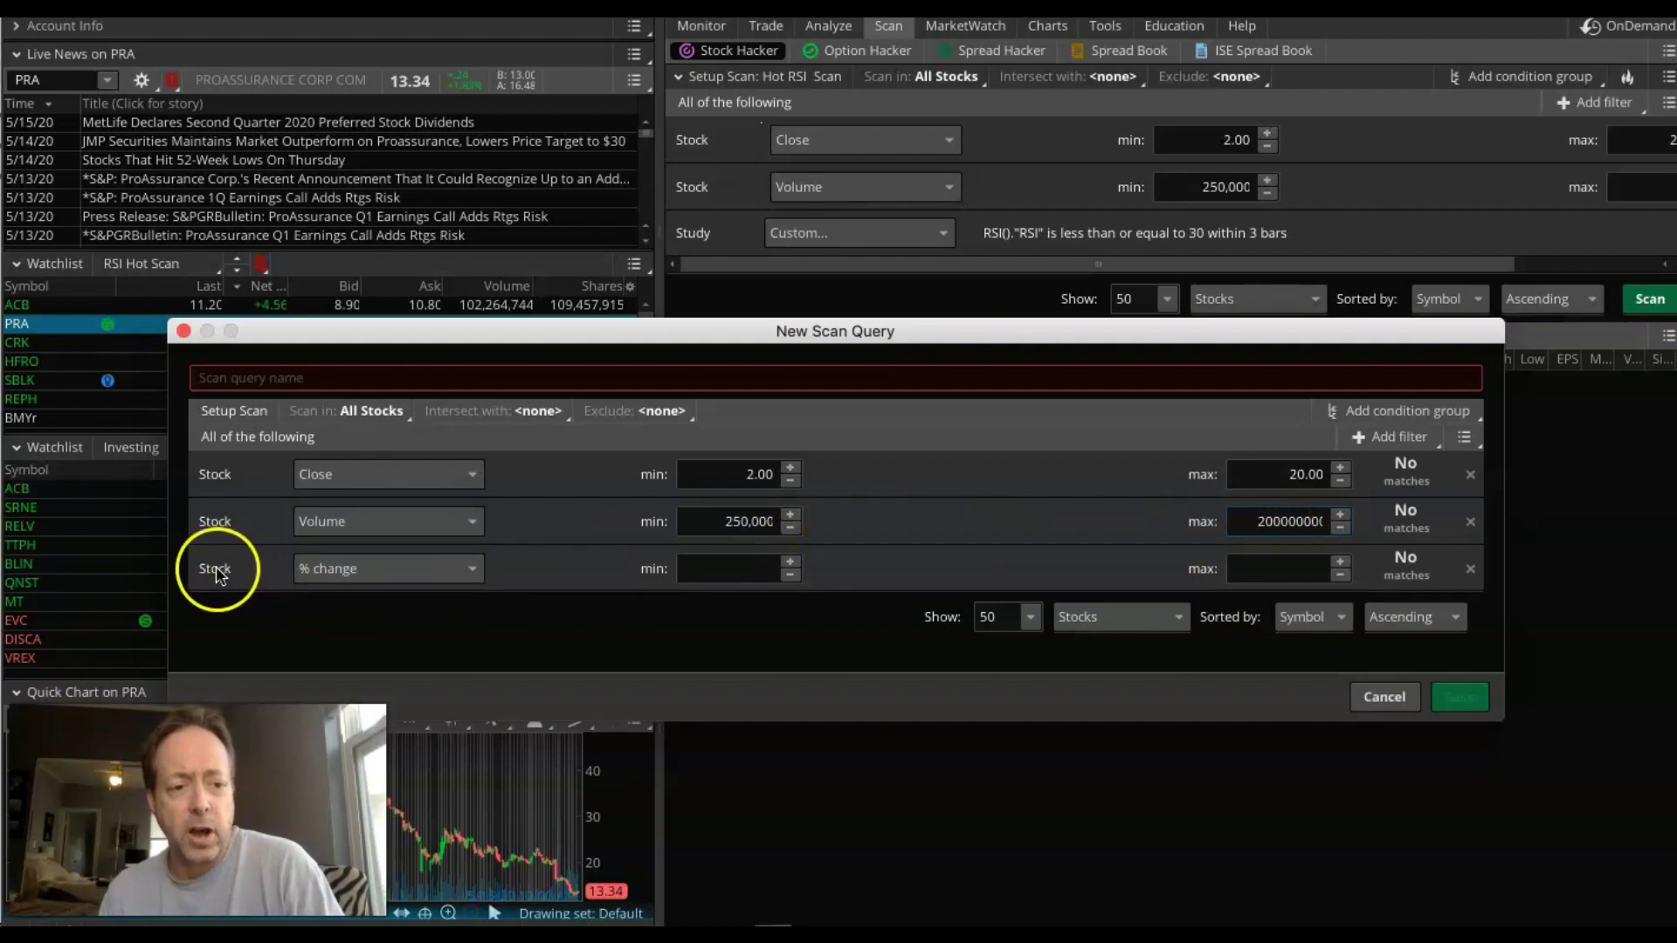
click(1470, 570)
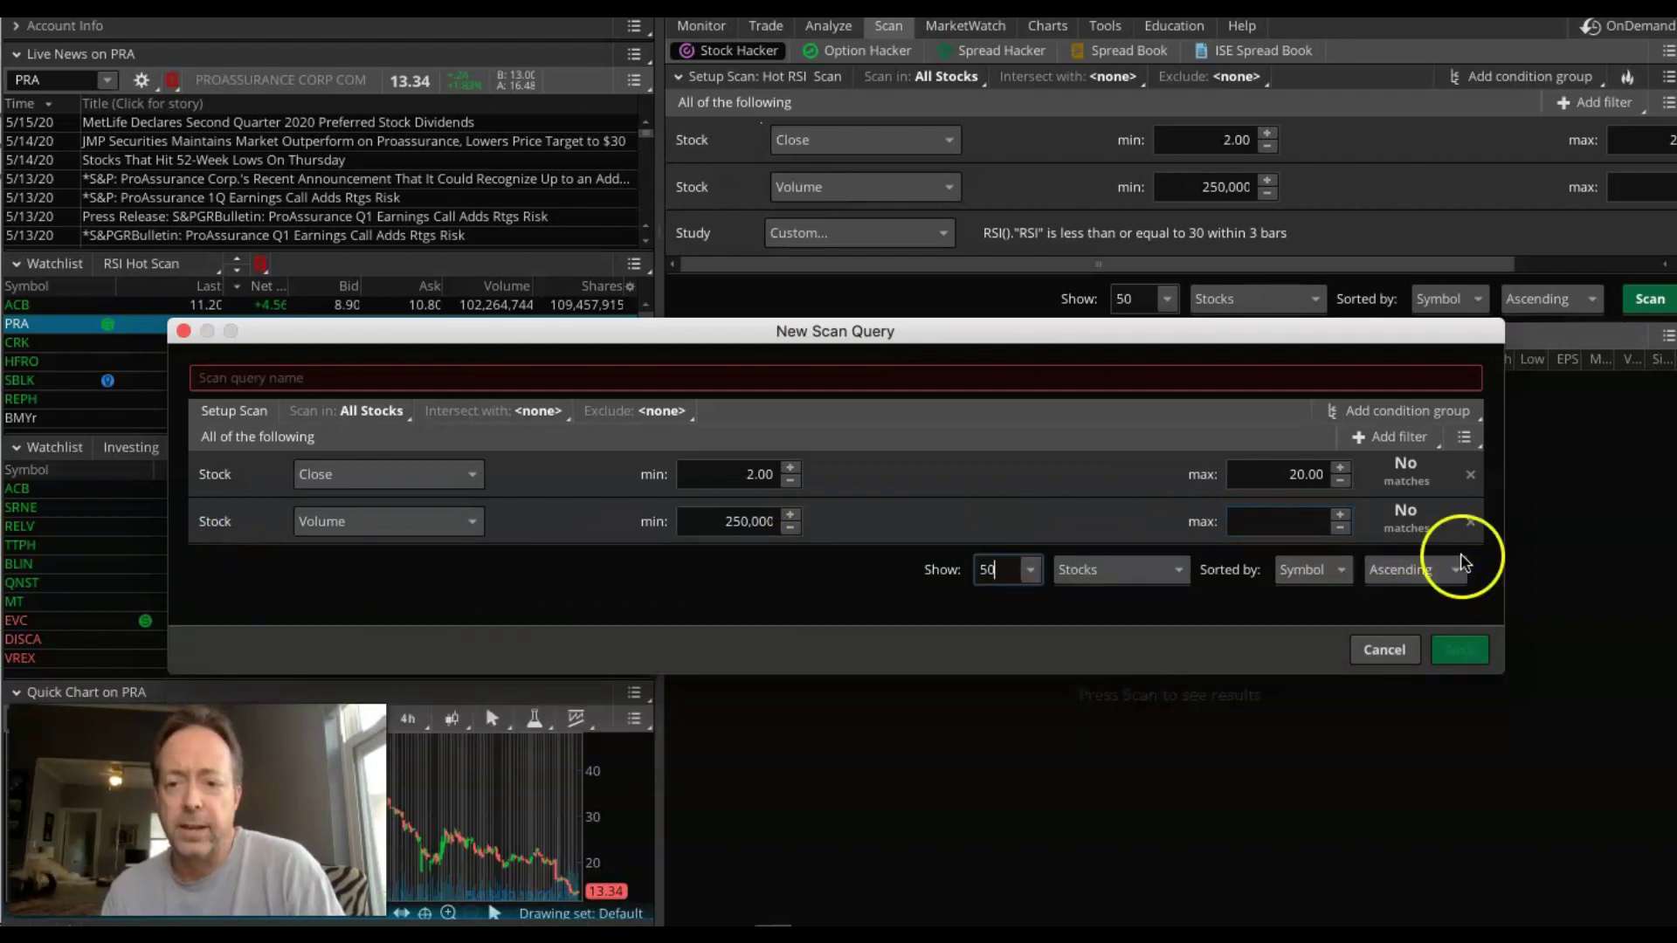
Add a Study filter to the new scan query and browse its study categories
click(1387, 437)
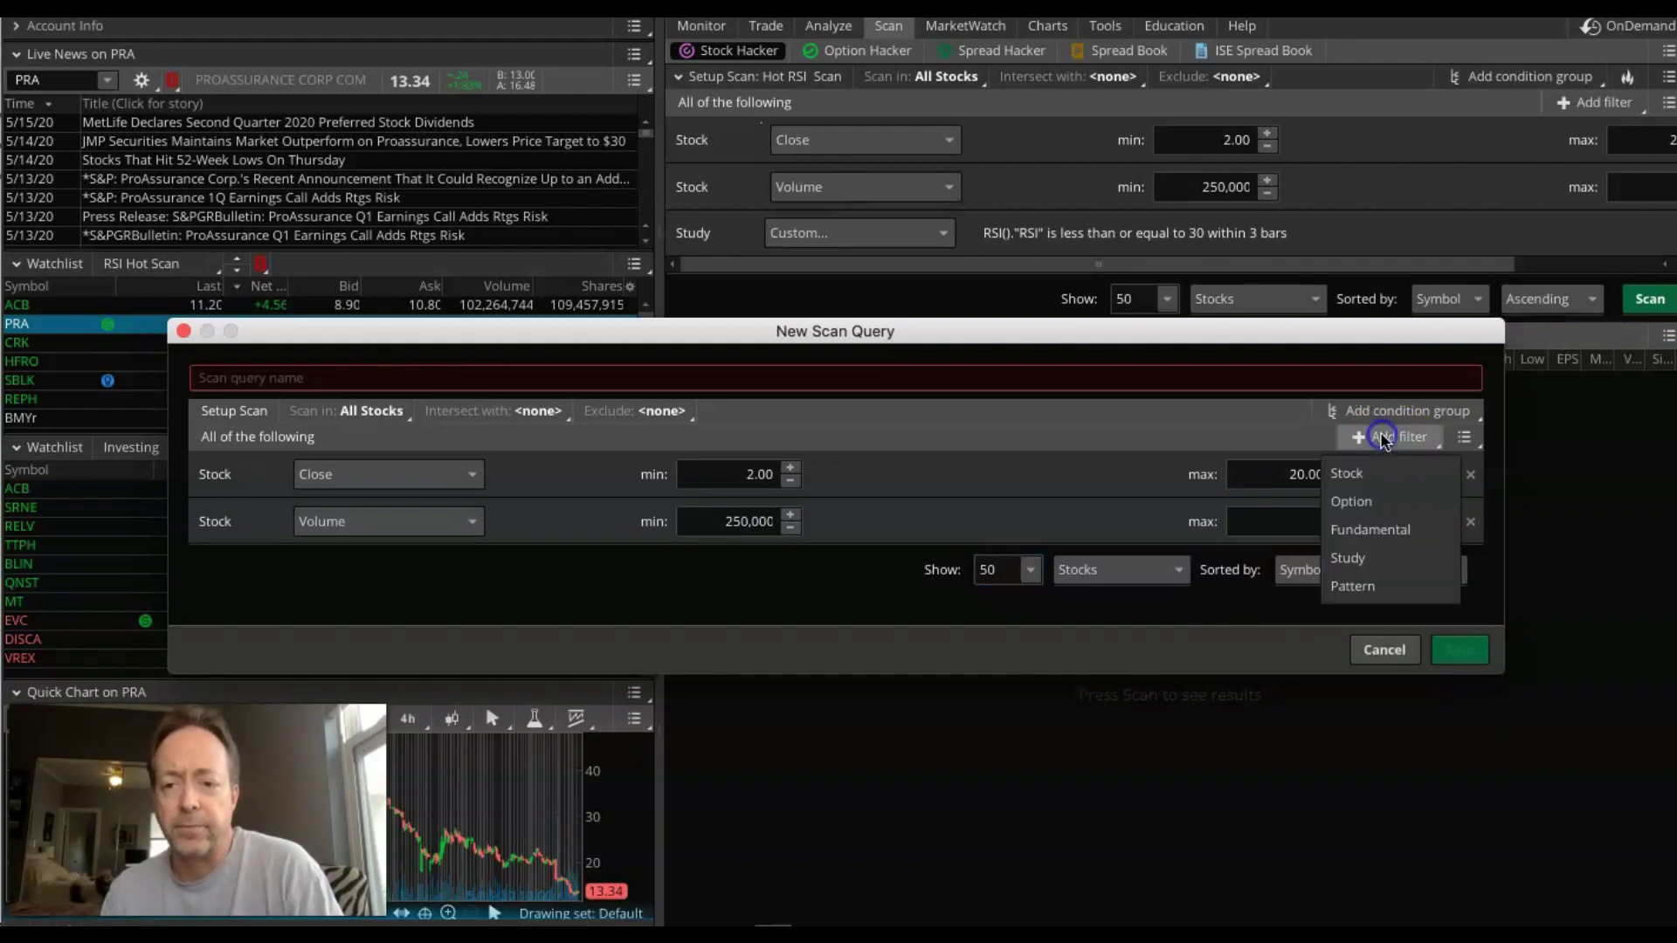
click(1345, 556)
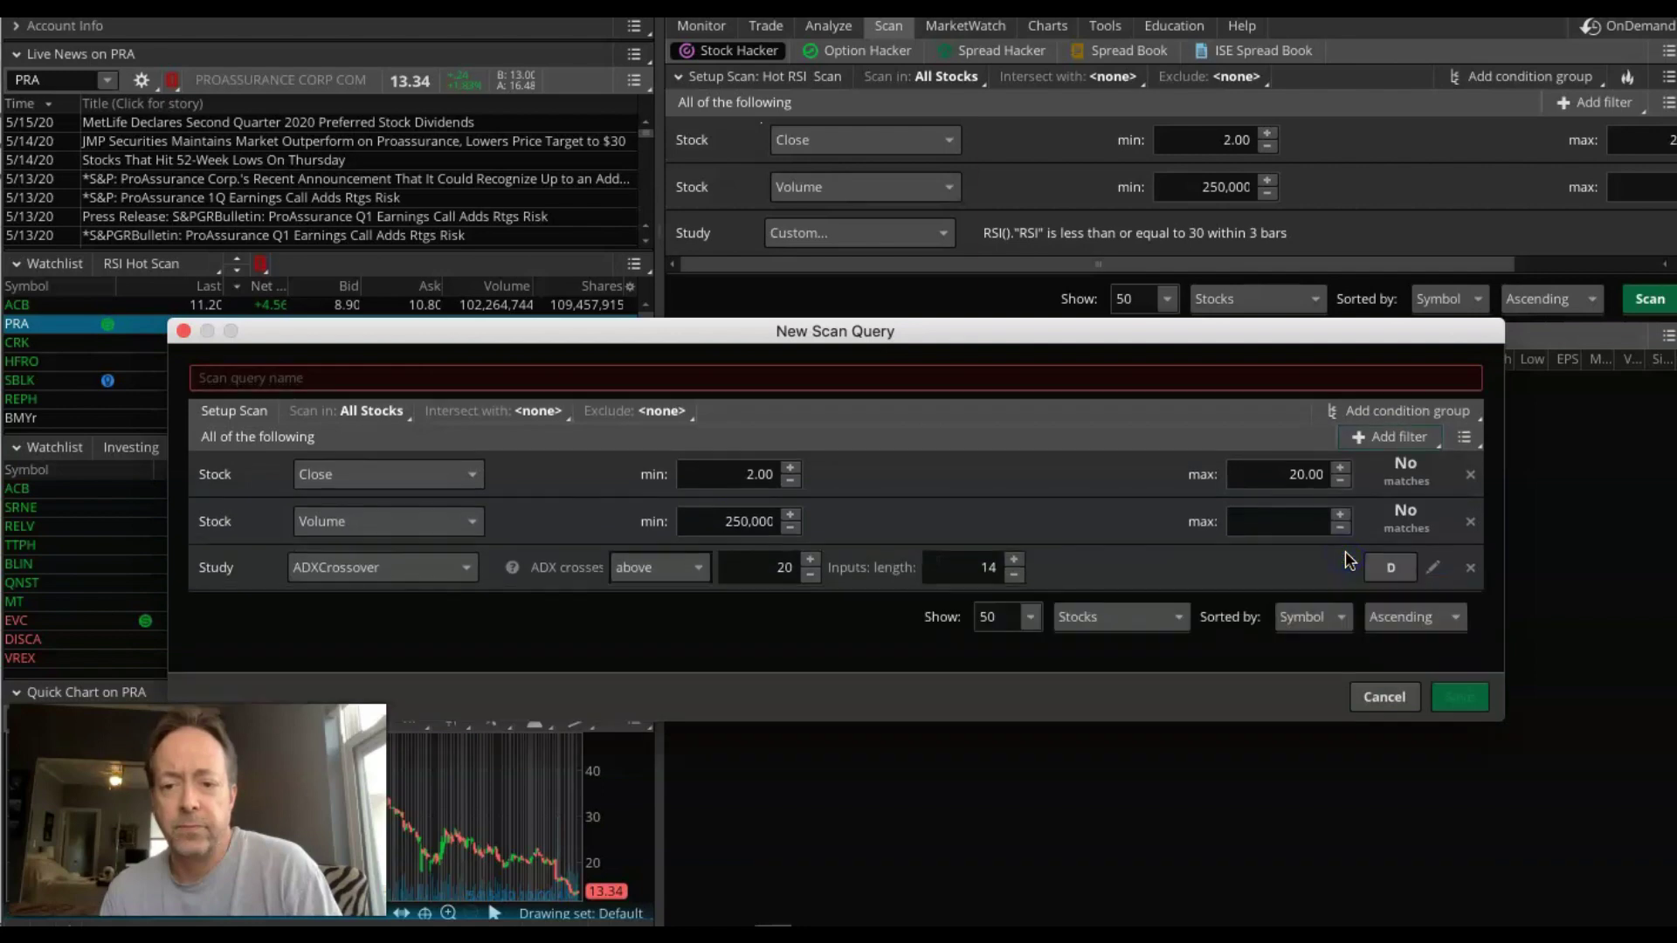
click(469, 571)
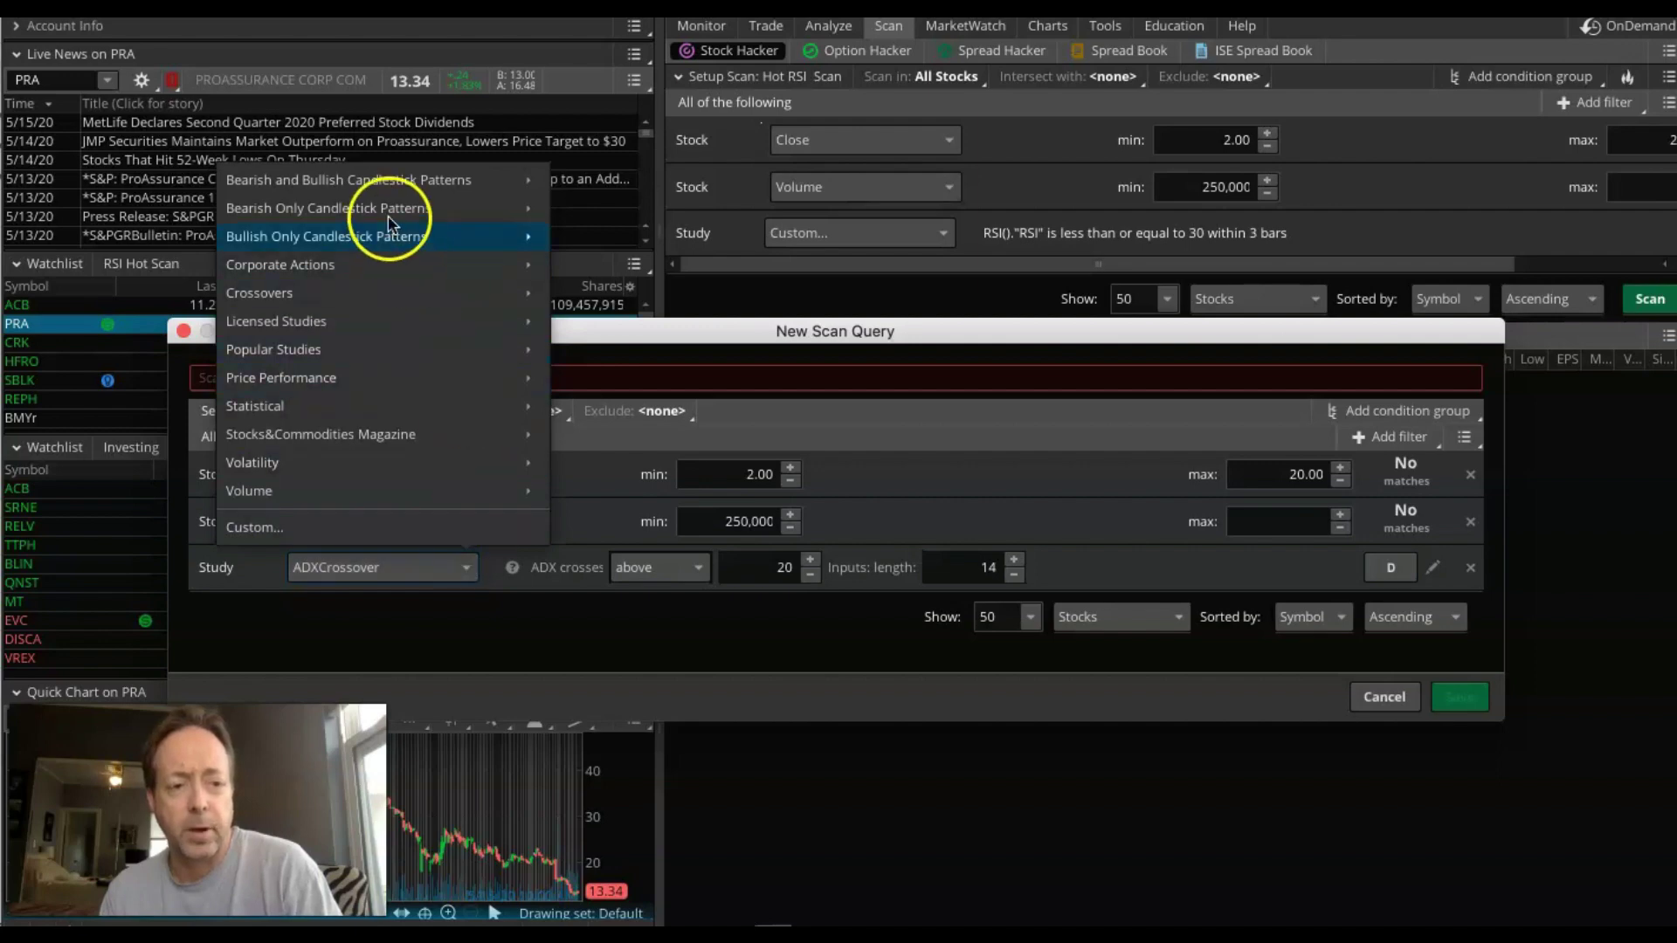
Replace the ADXCrossover condition in the custom study editor with the RSI study
click(260, 537)
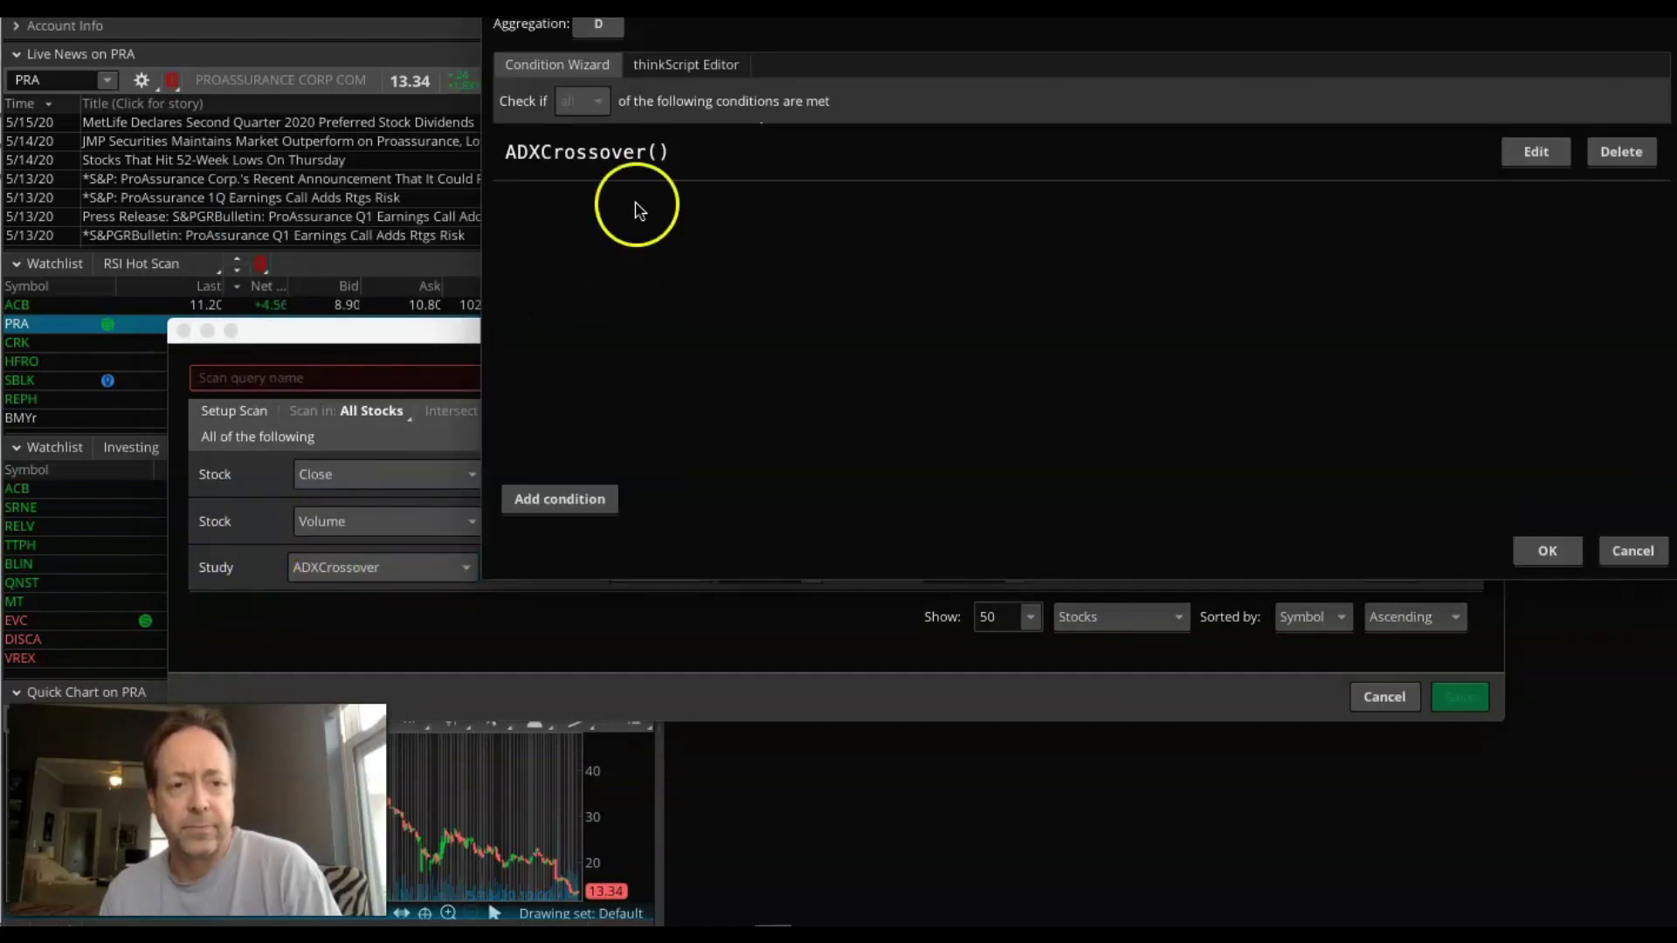
click(1539, 164)
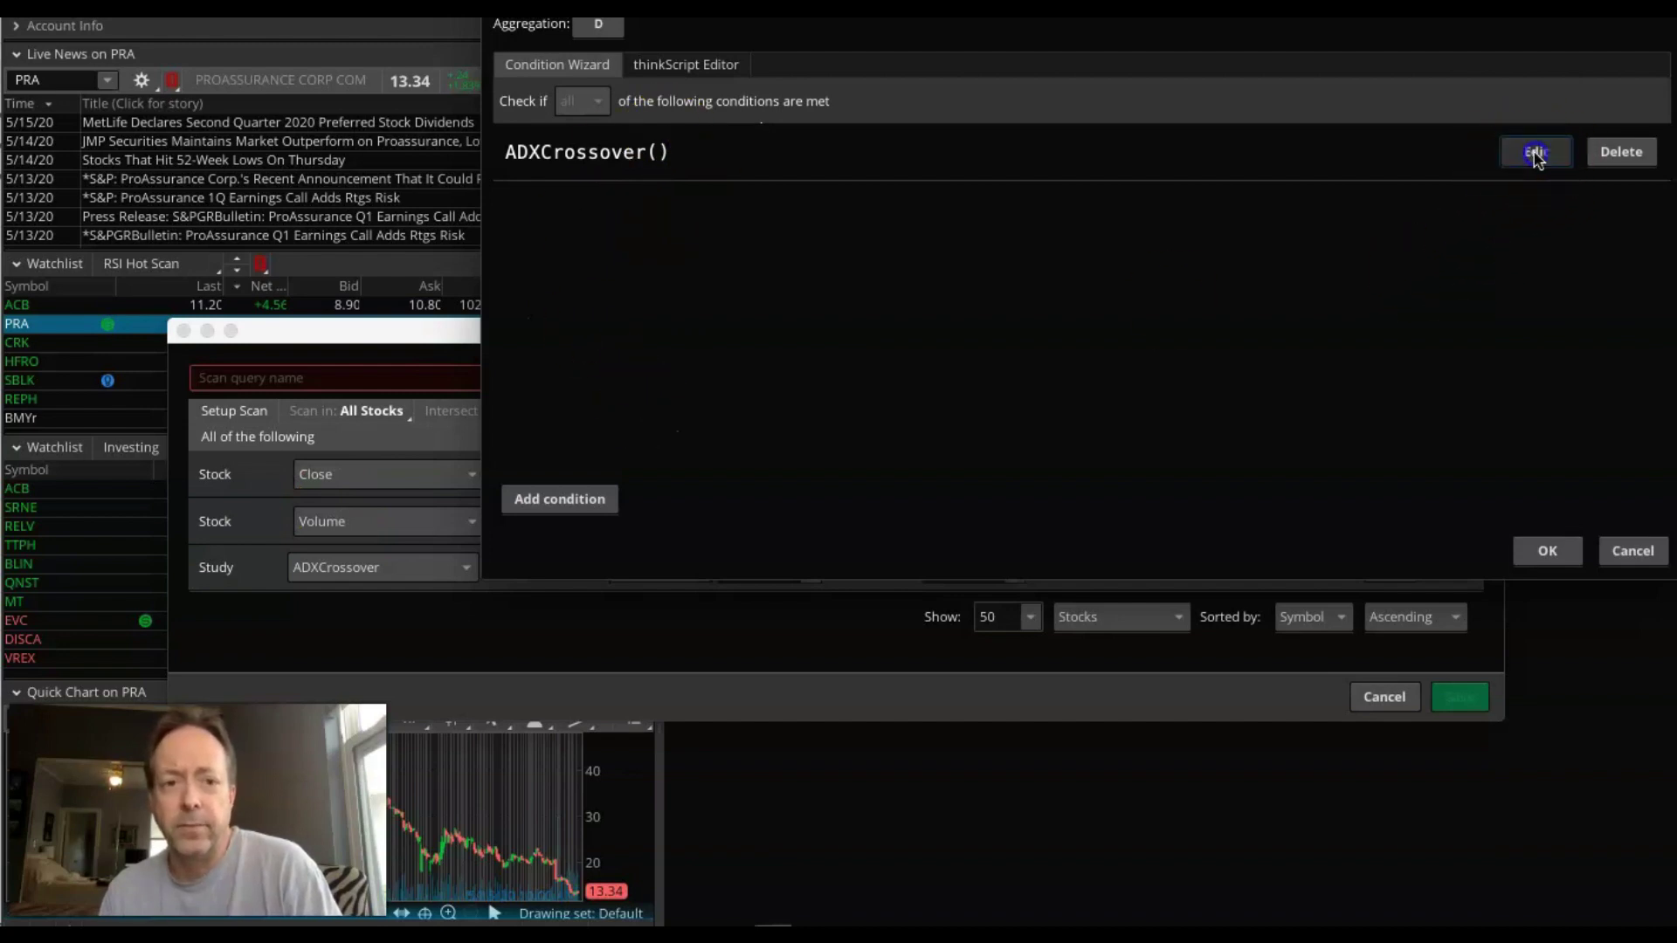
click(723, 137)
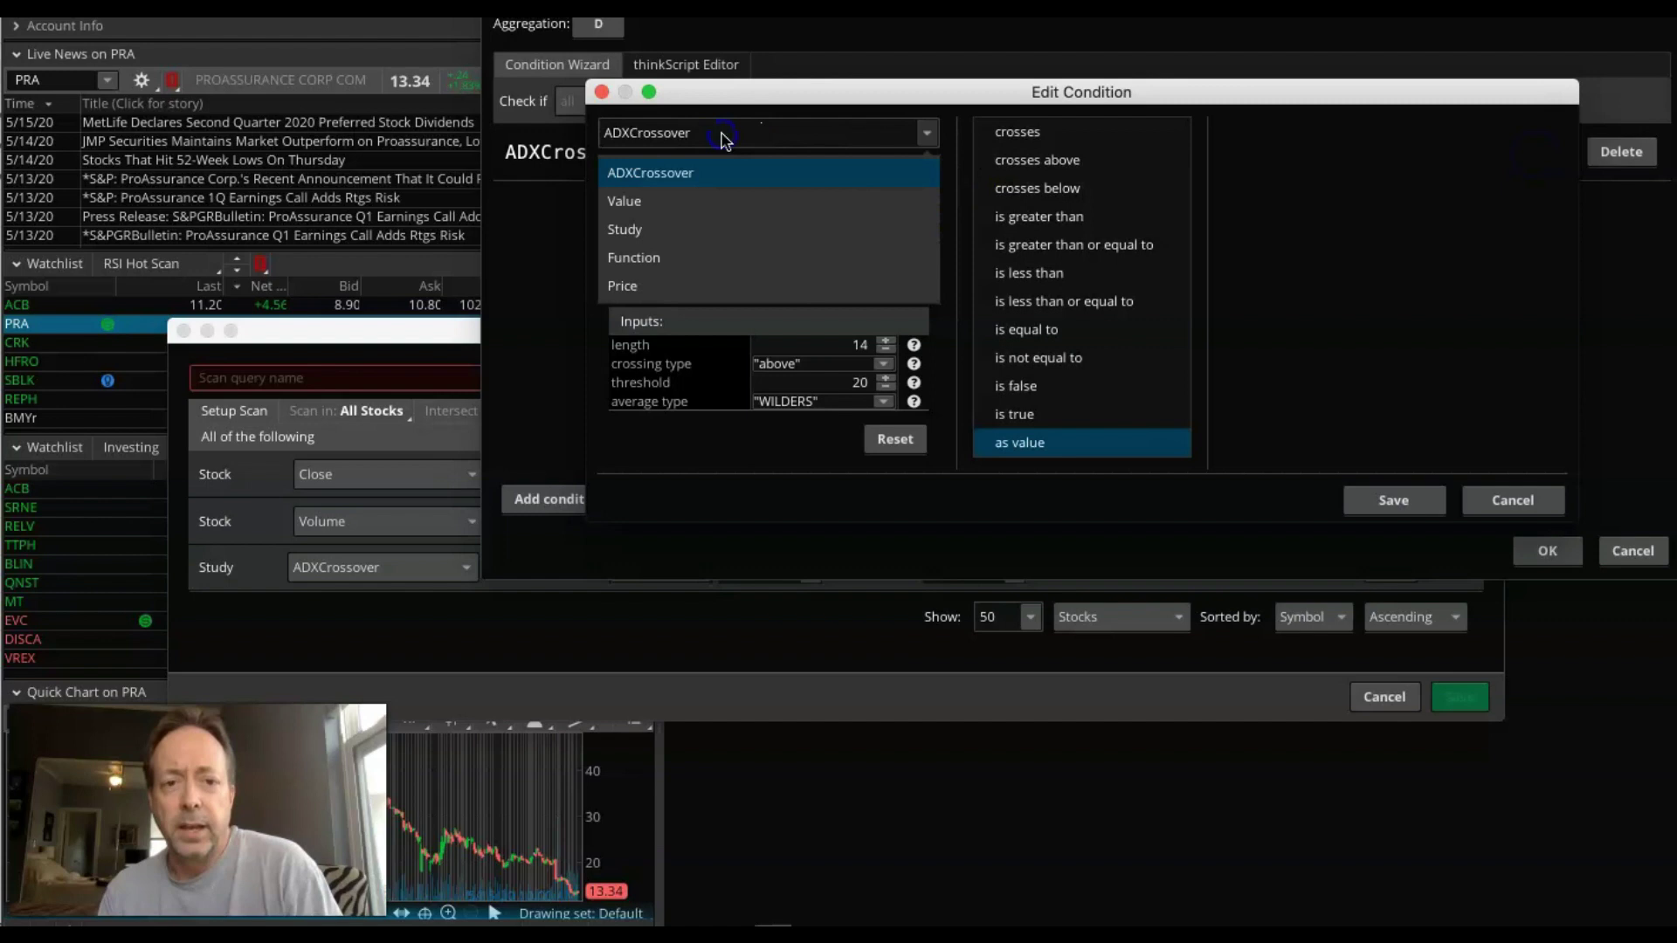
click(635, 231)
click(661, 134)
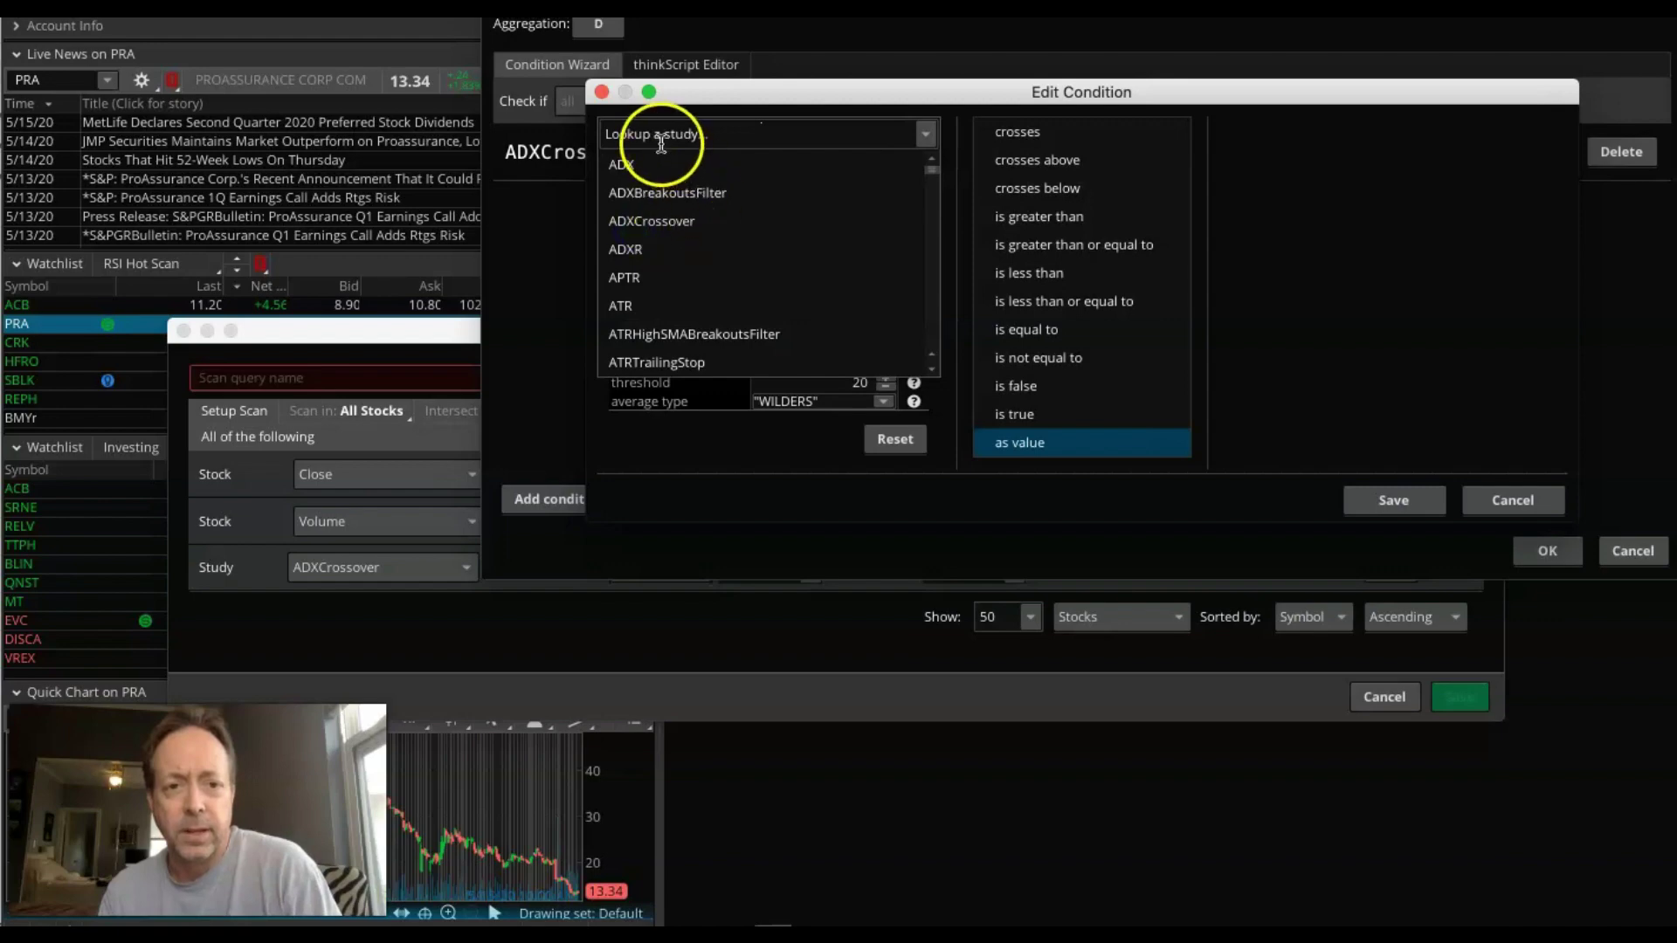
text(R)
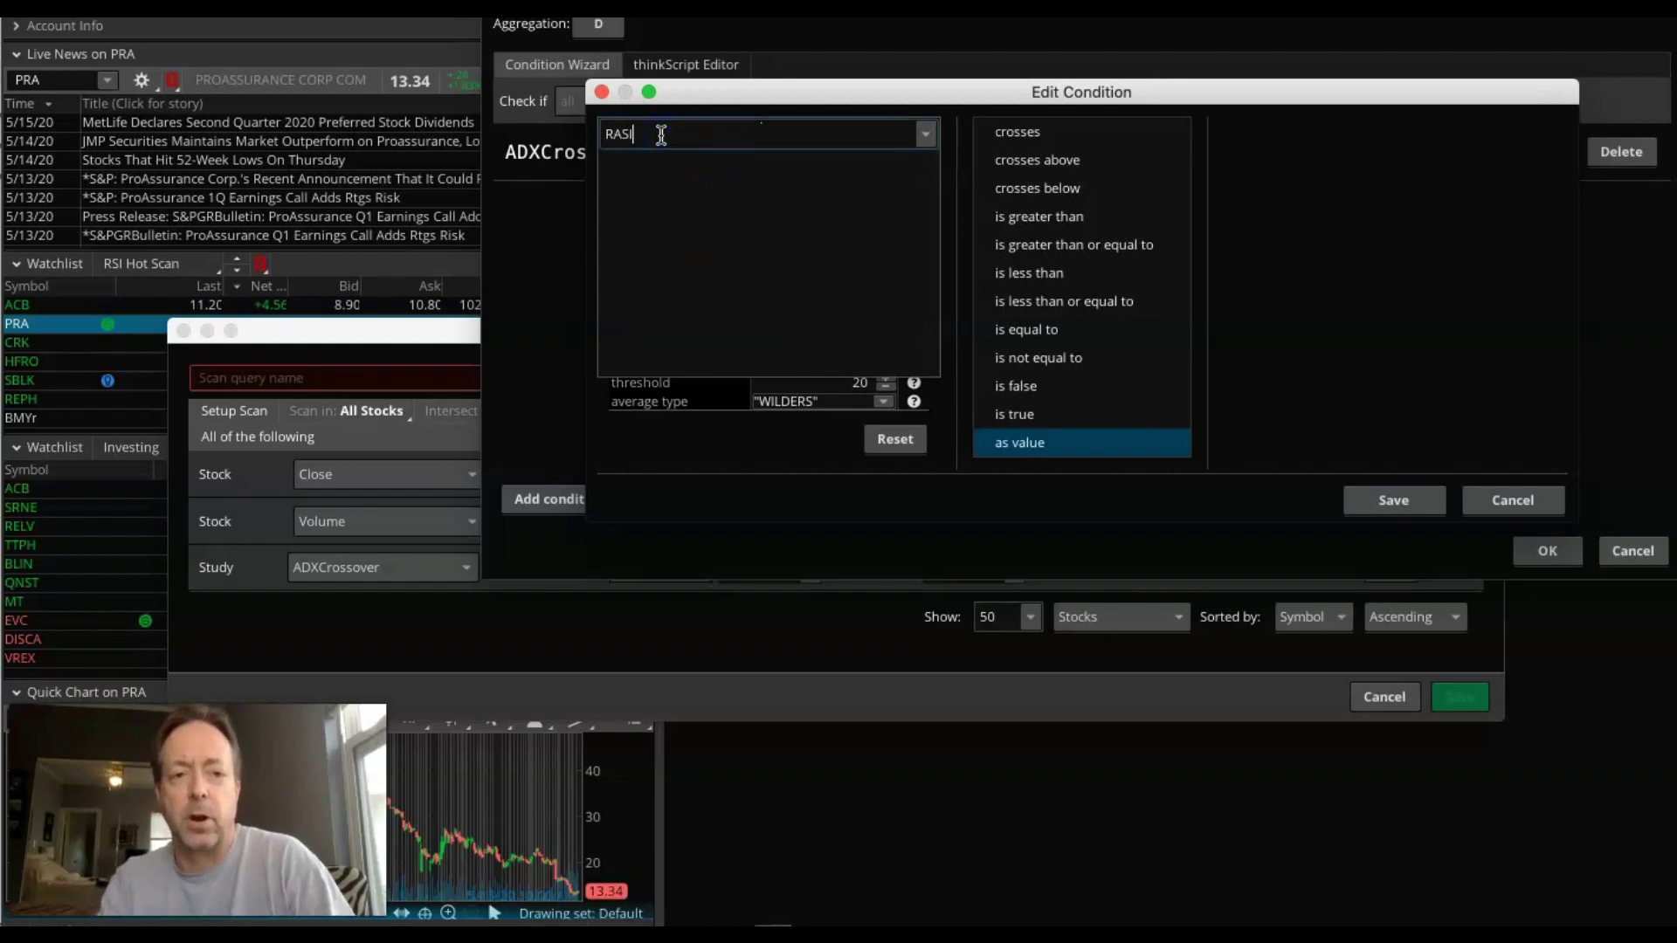
text(SI)
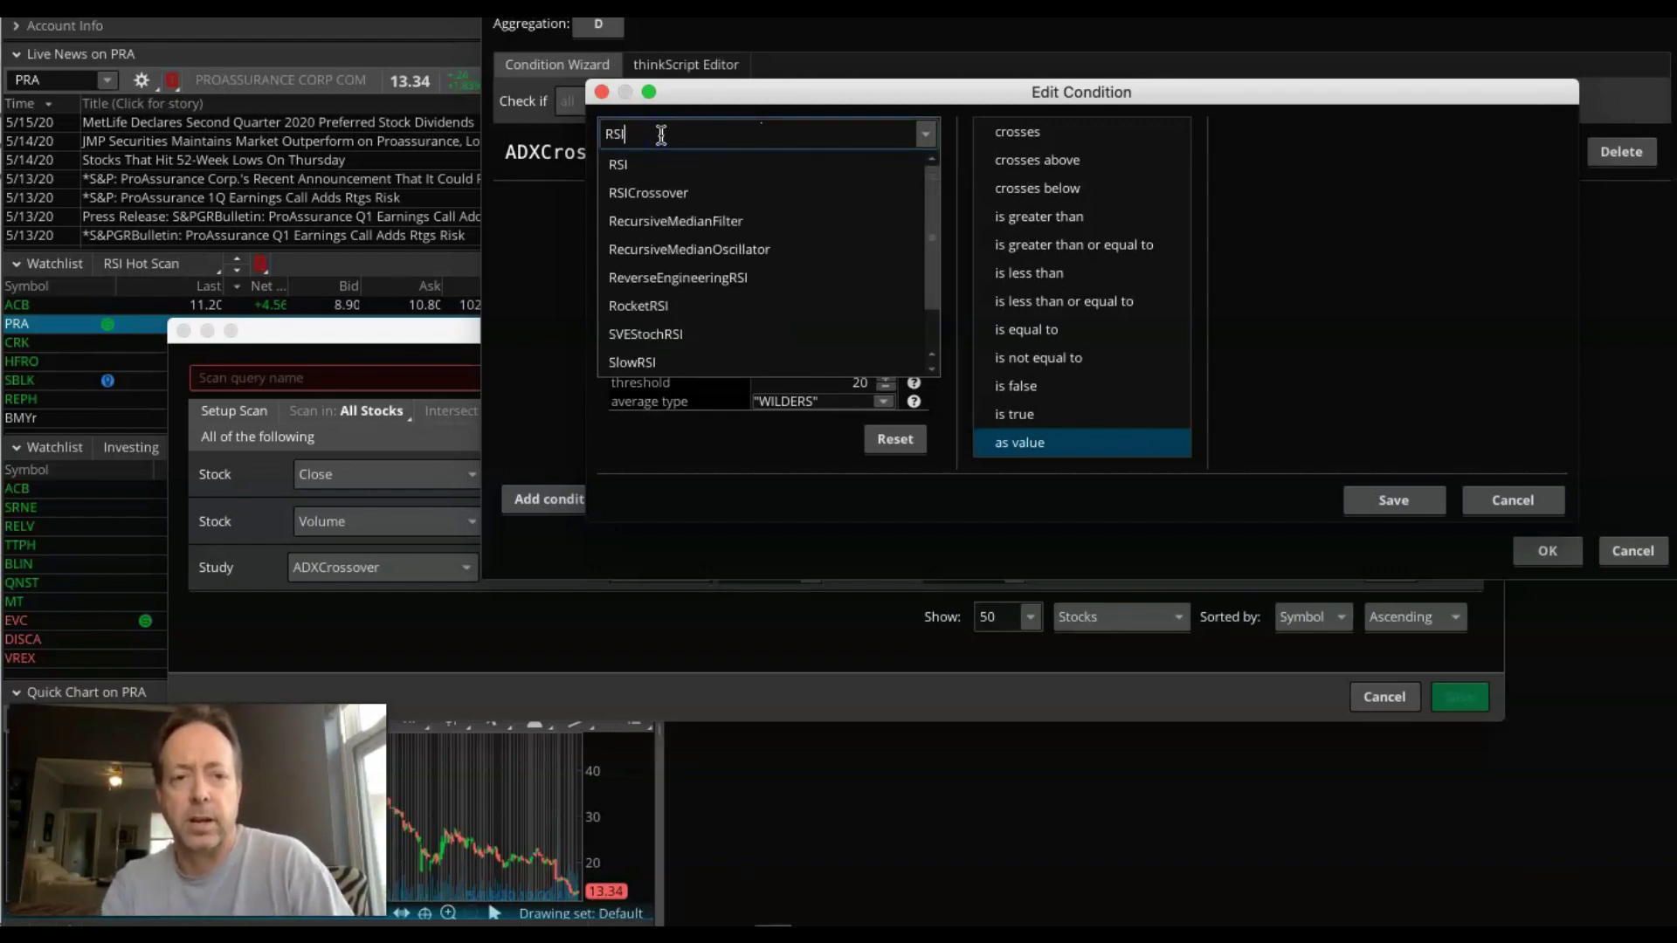
click(618, 165)
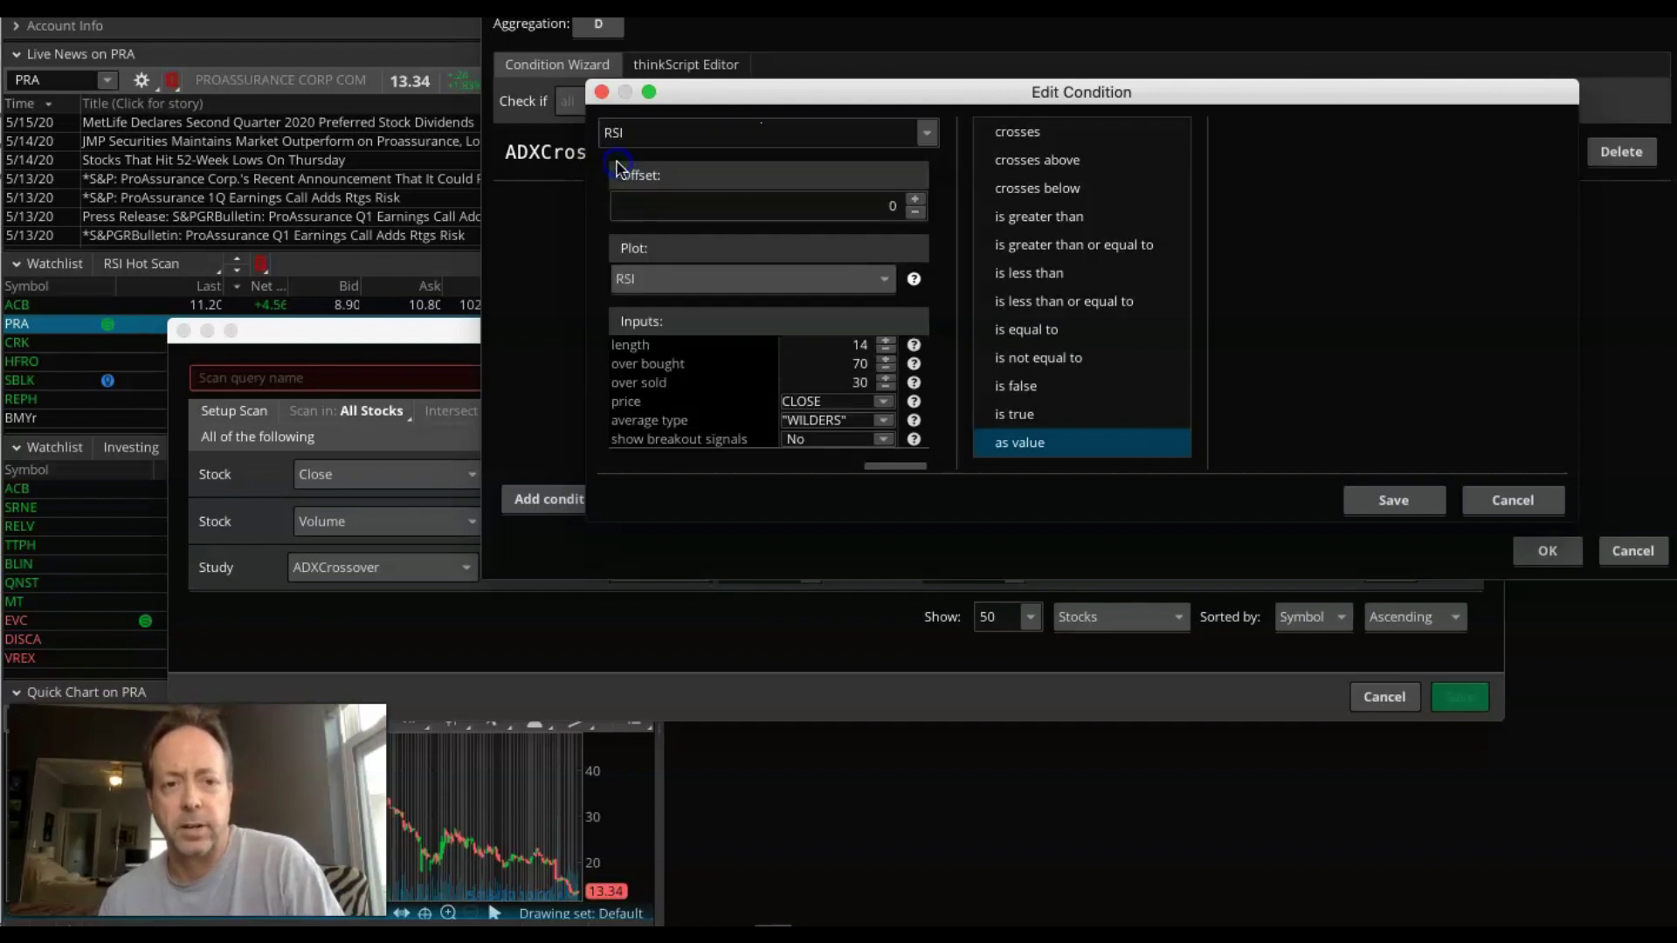
Set the condition to RSI less than or equal to 30 within 3 bars and save it
click(1081, 302)
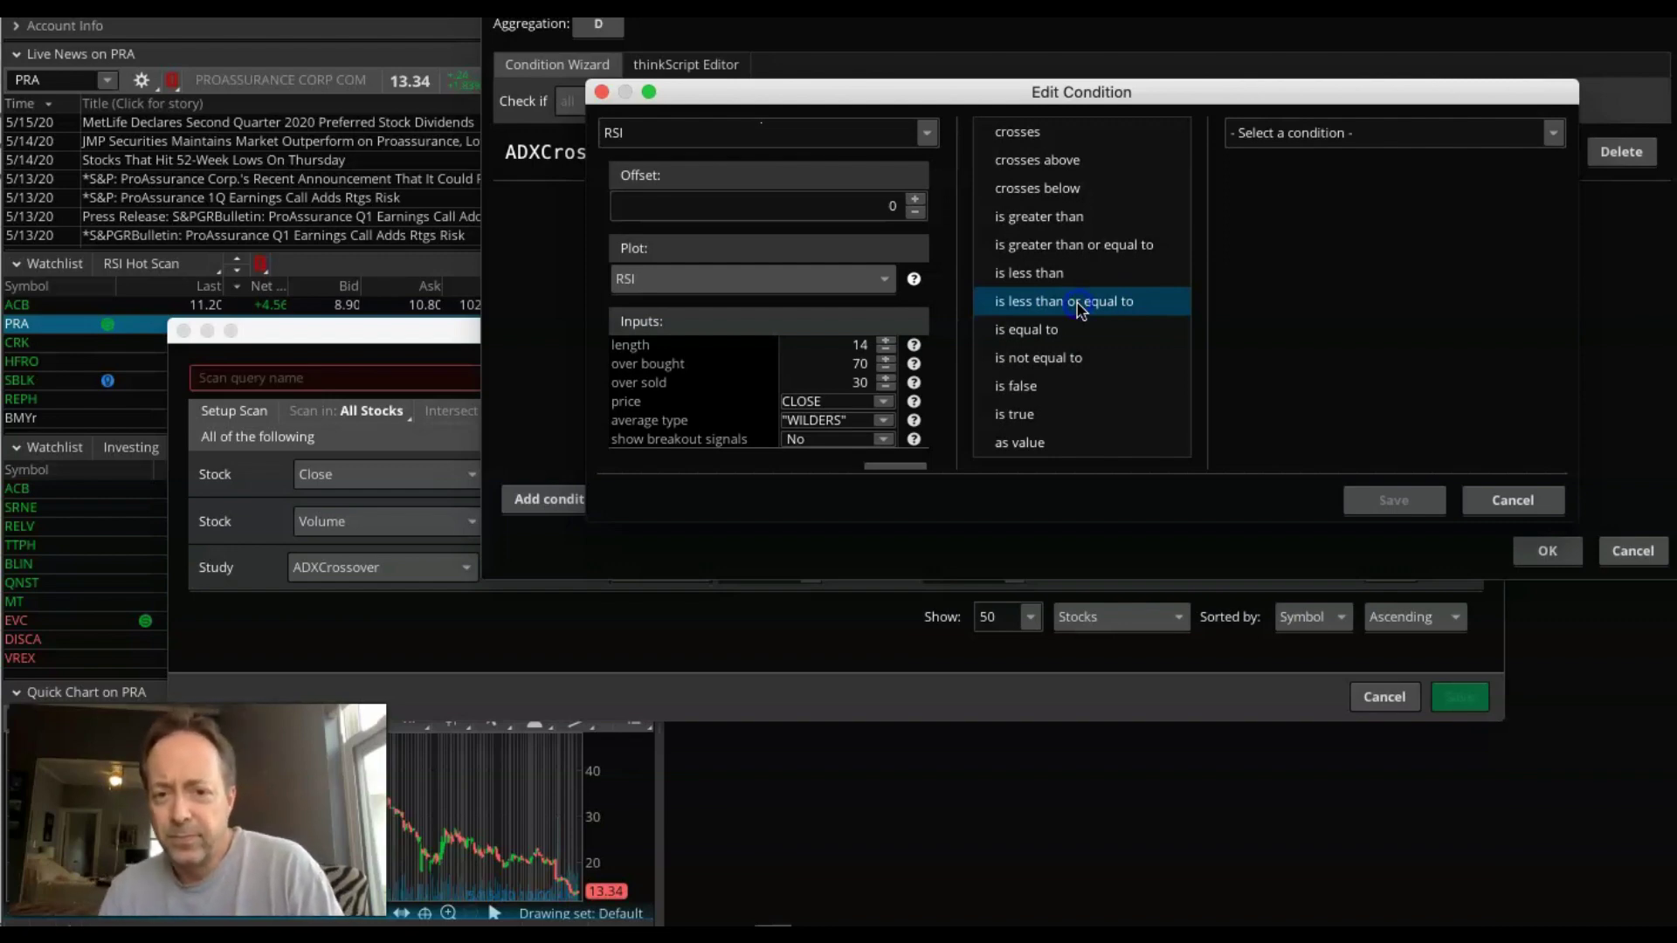
click(1554, 135)
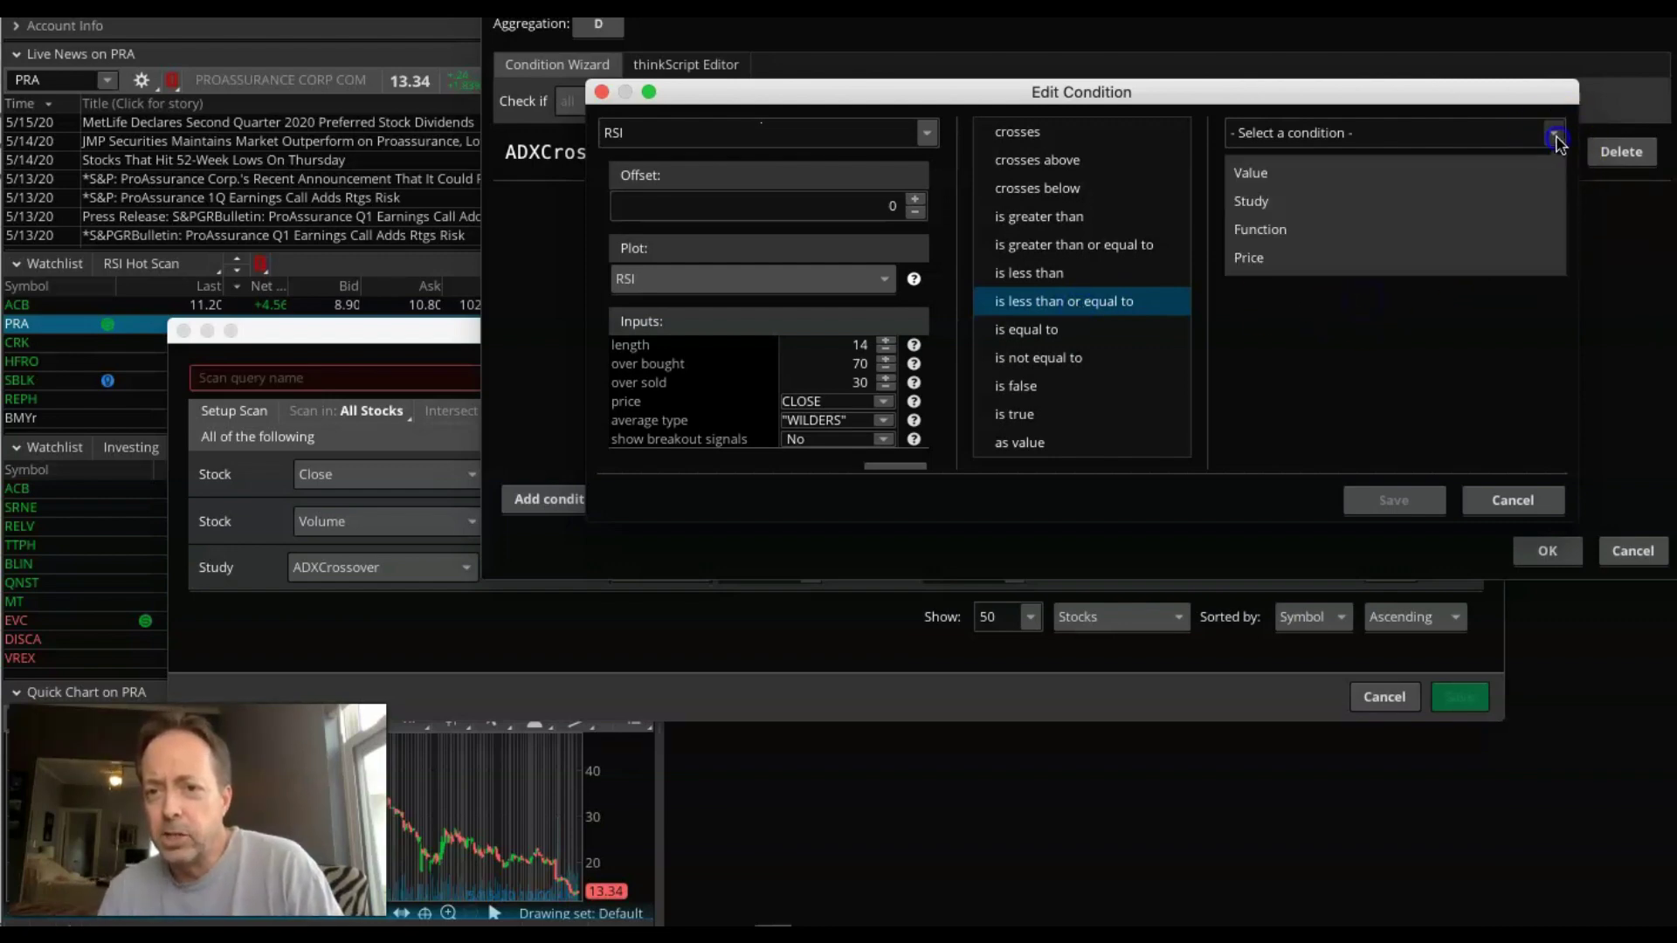
click(1251, 173)
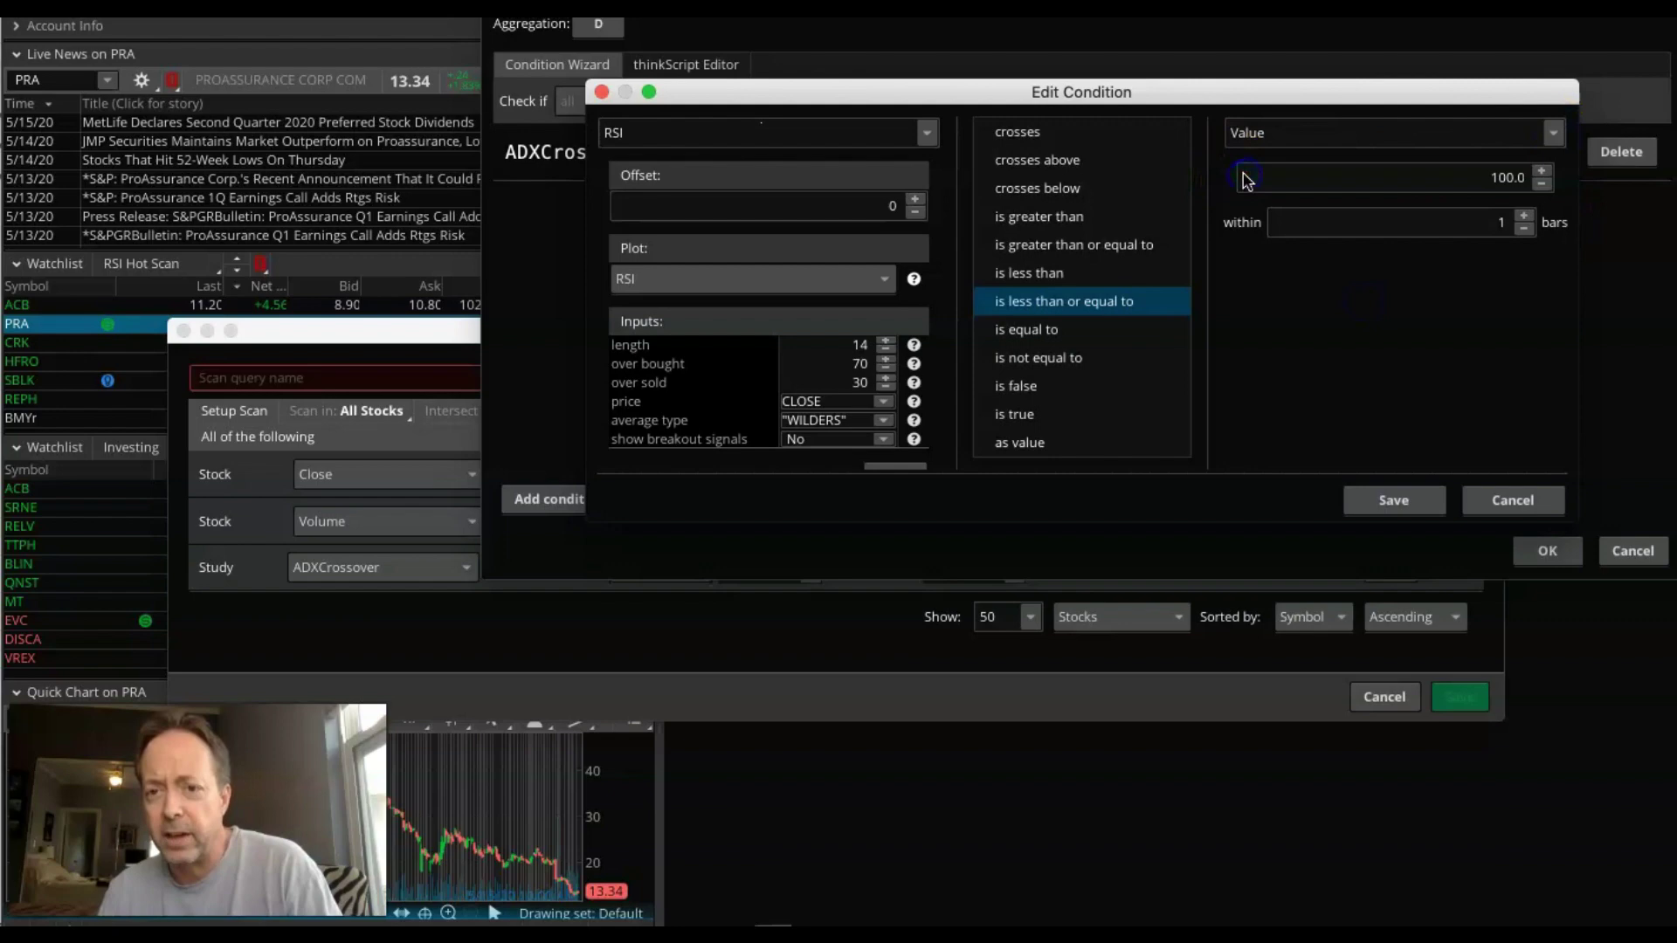
double_click(1504, 178)
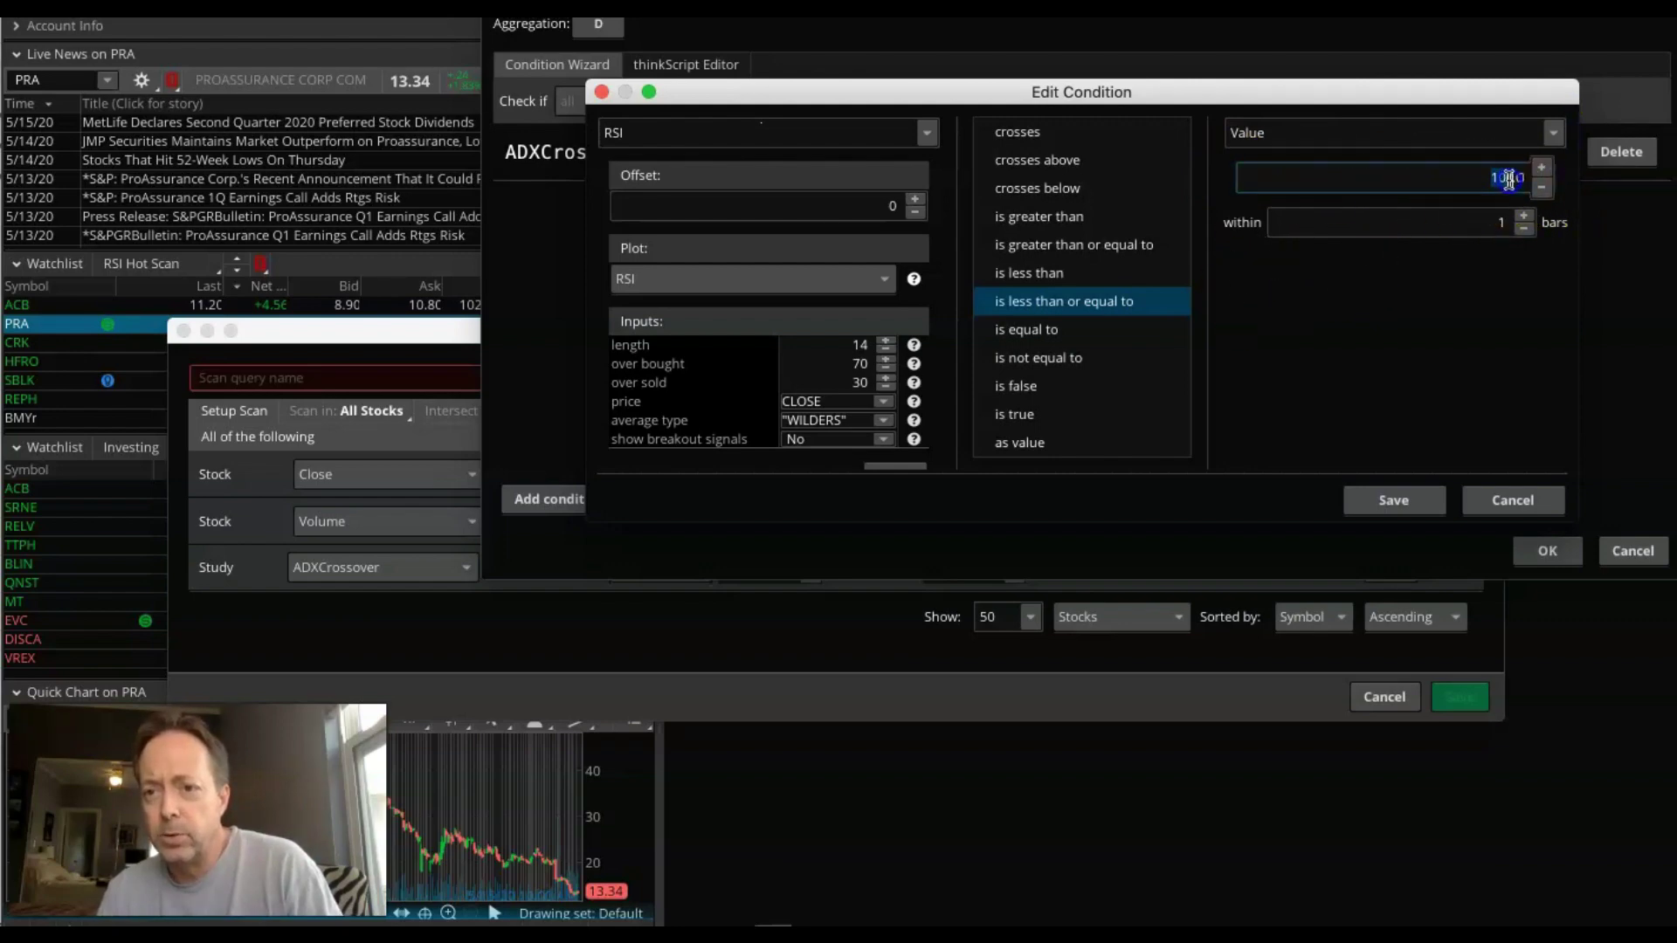
text(30)
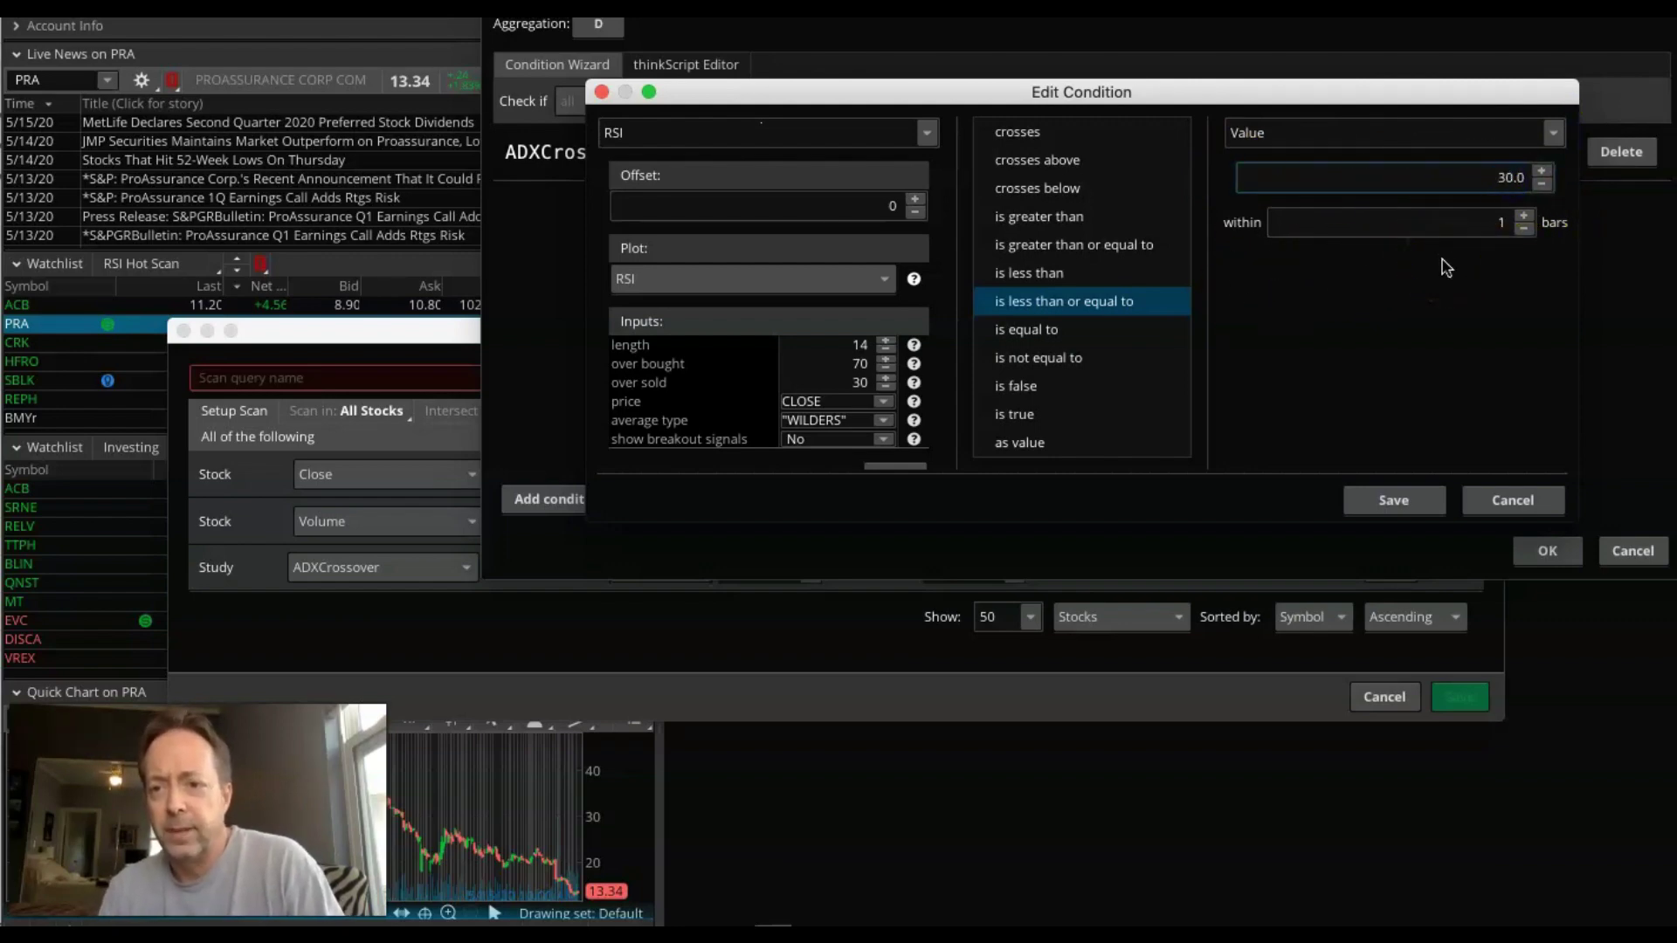
click(1524, 215)
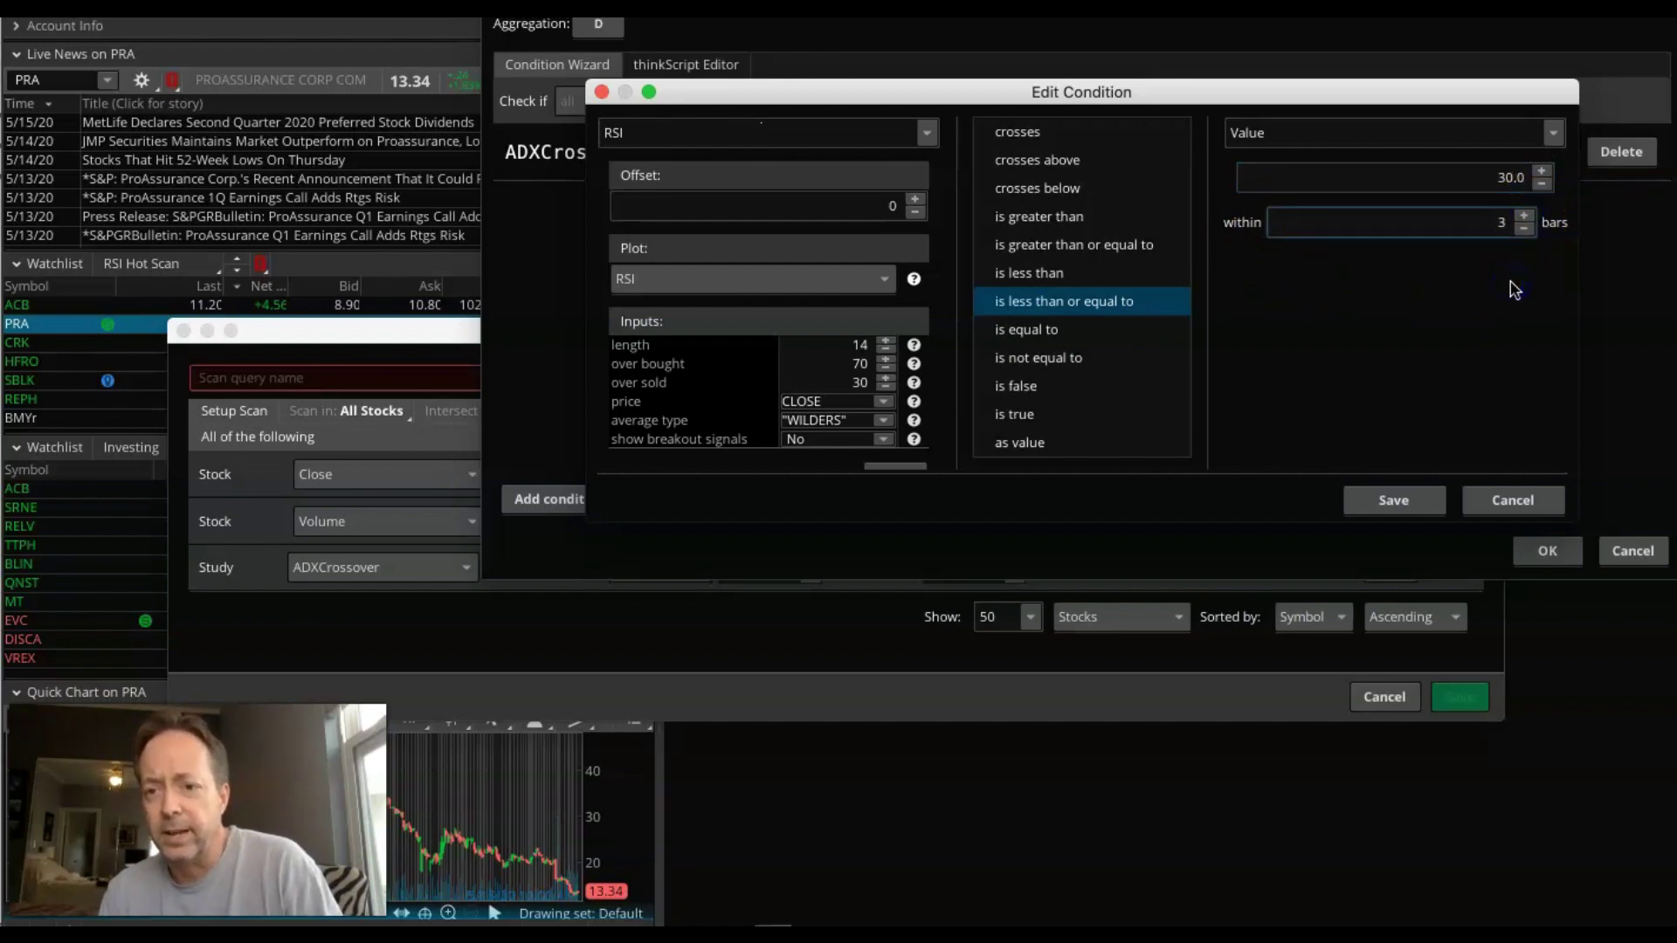
click(1394, 502)
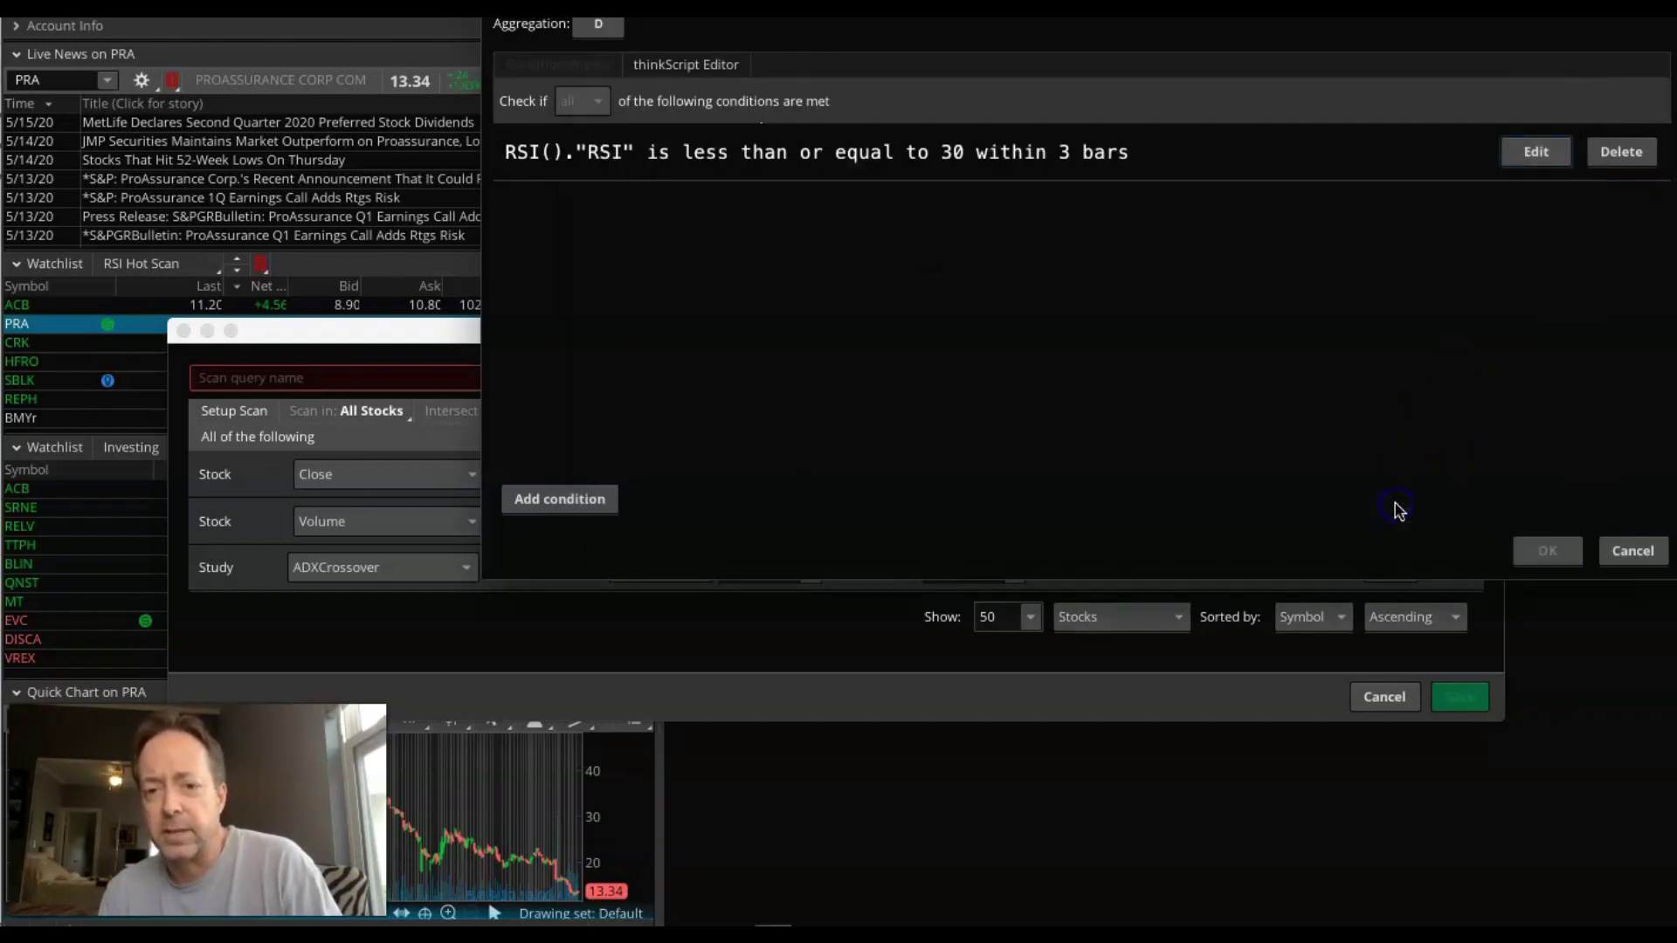
Confirm the RSI condition and save the scan query as 'Youtube RSI'
click(1018, 365)
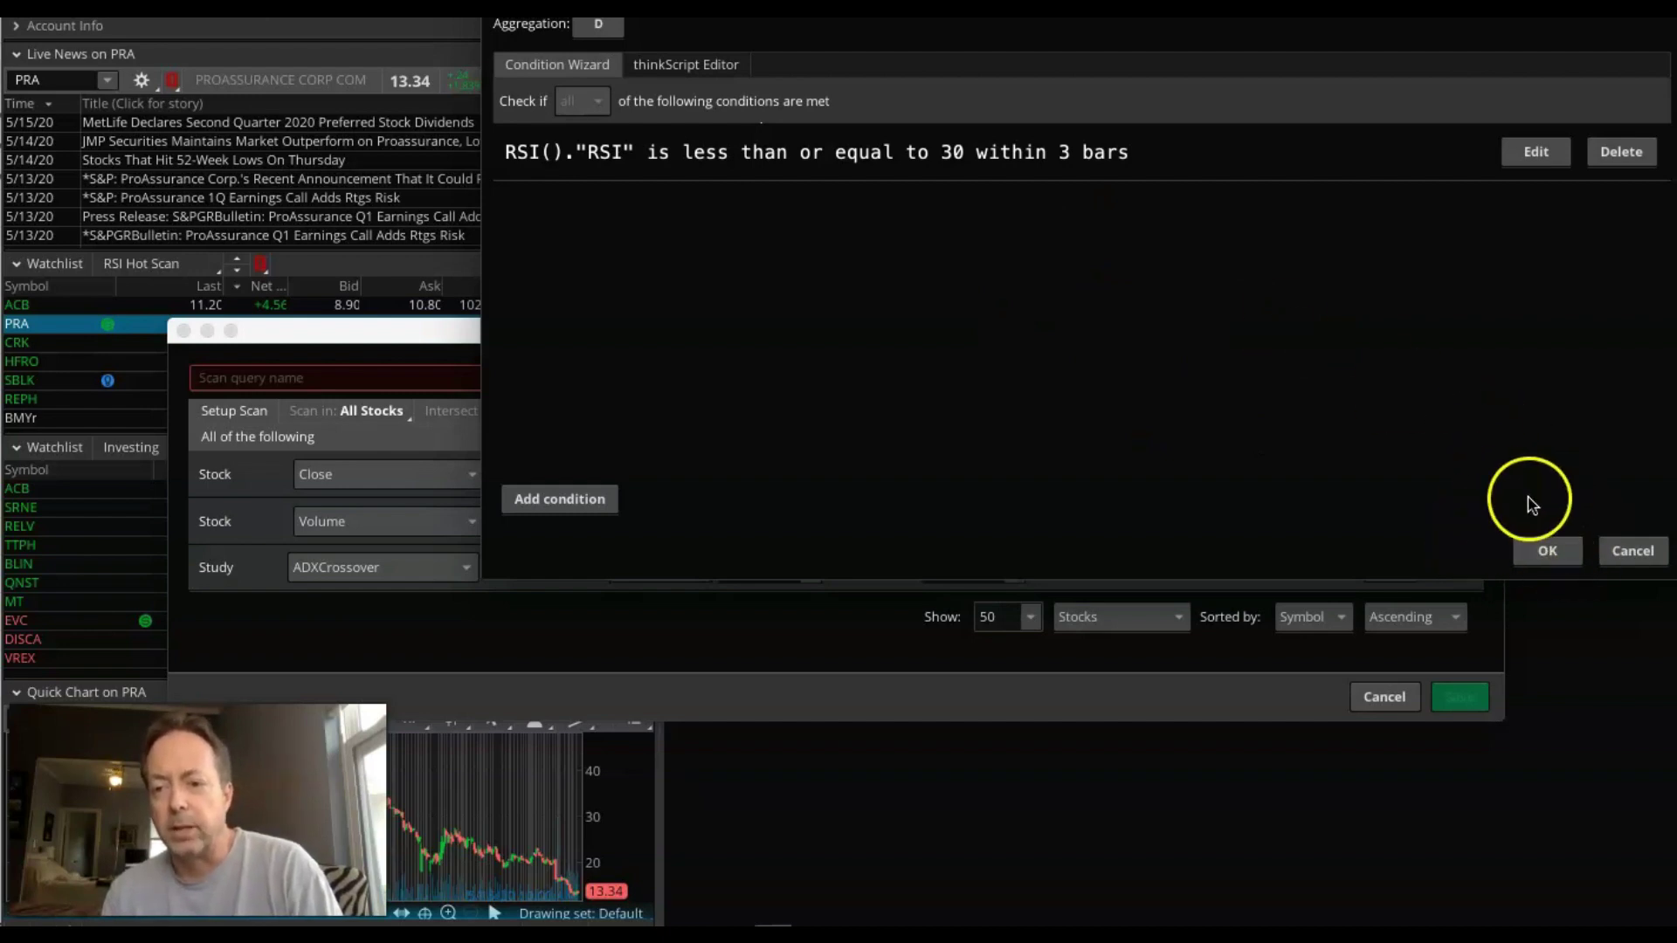
click(1547, 551)
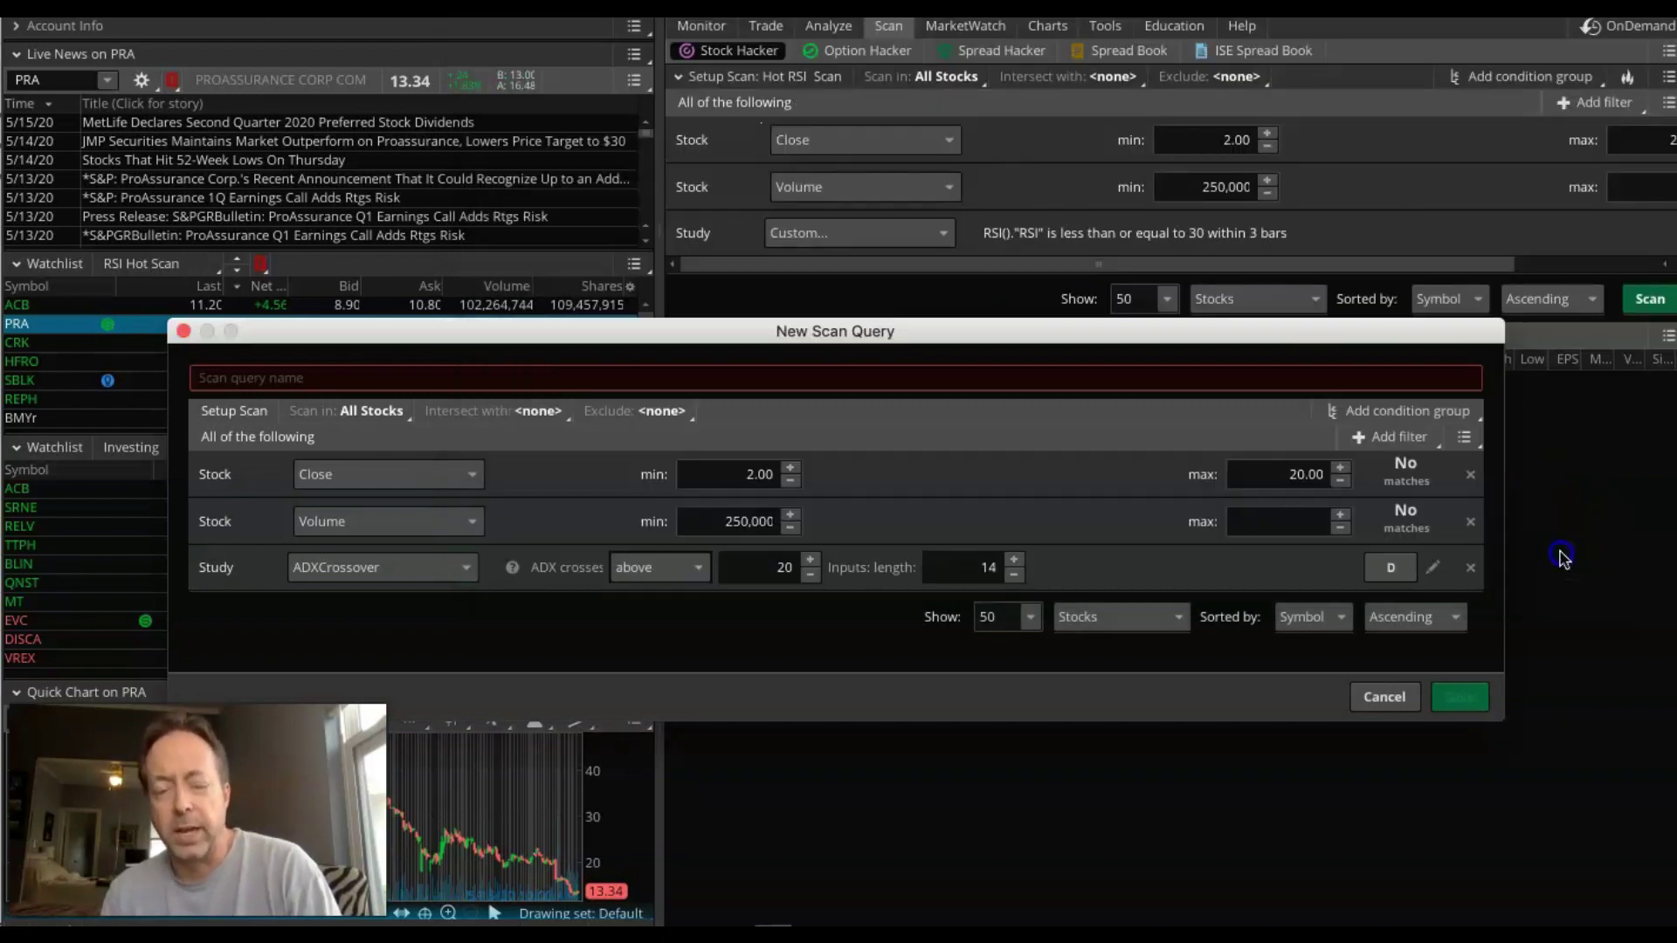
click(365, 378)
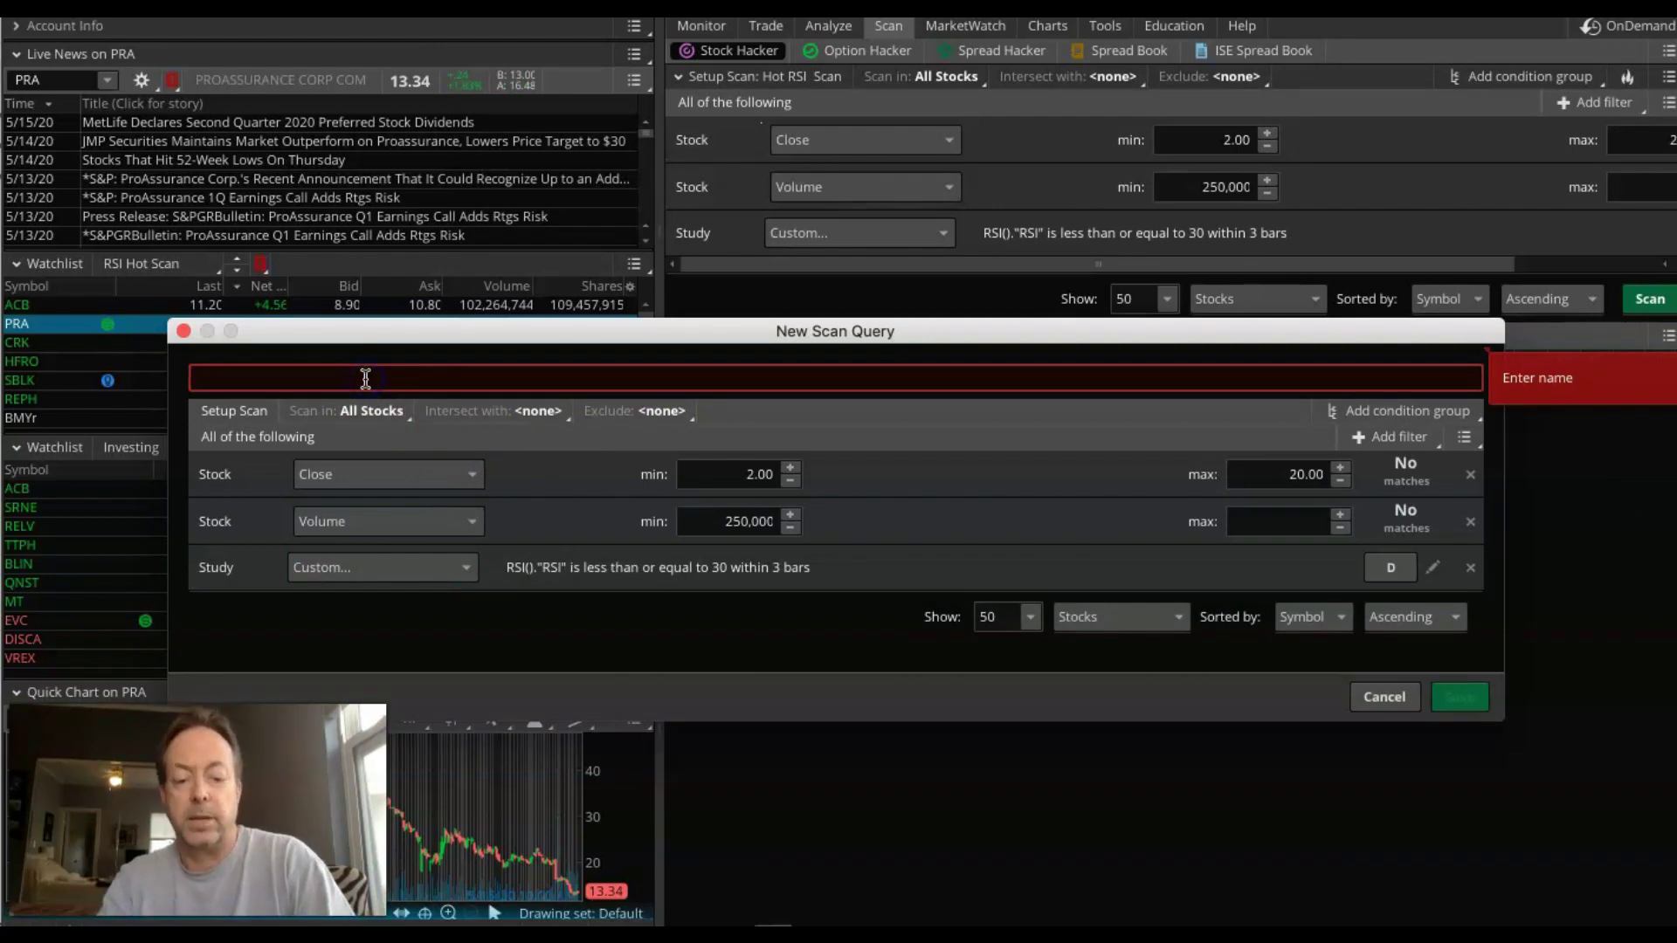
text(You)
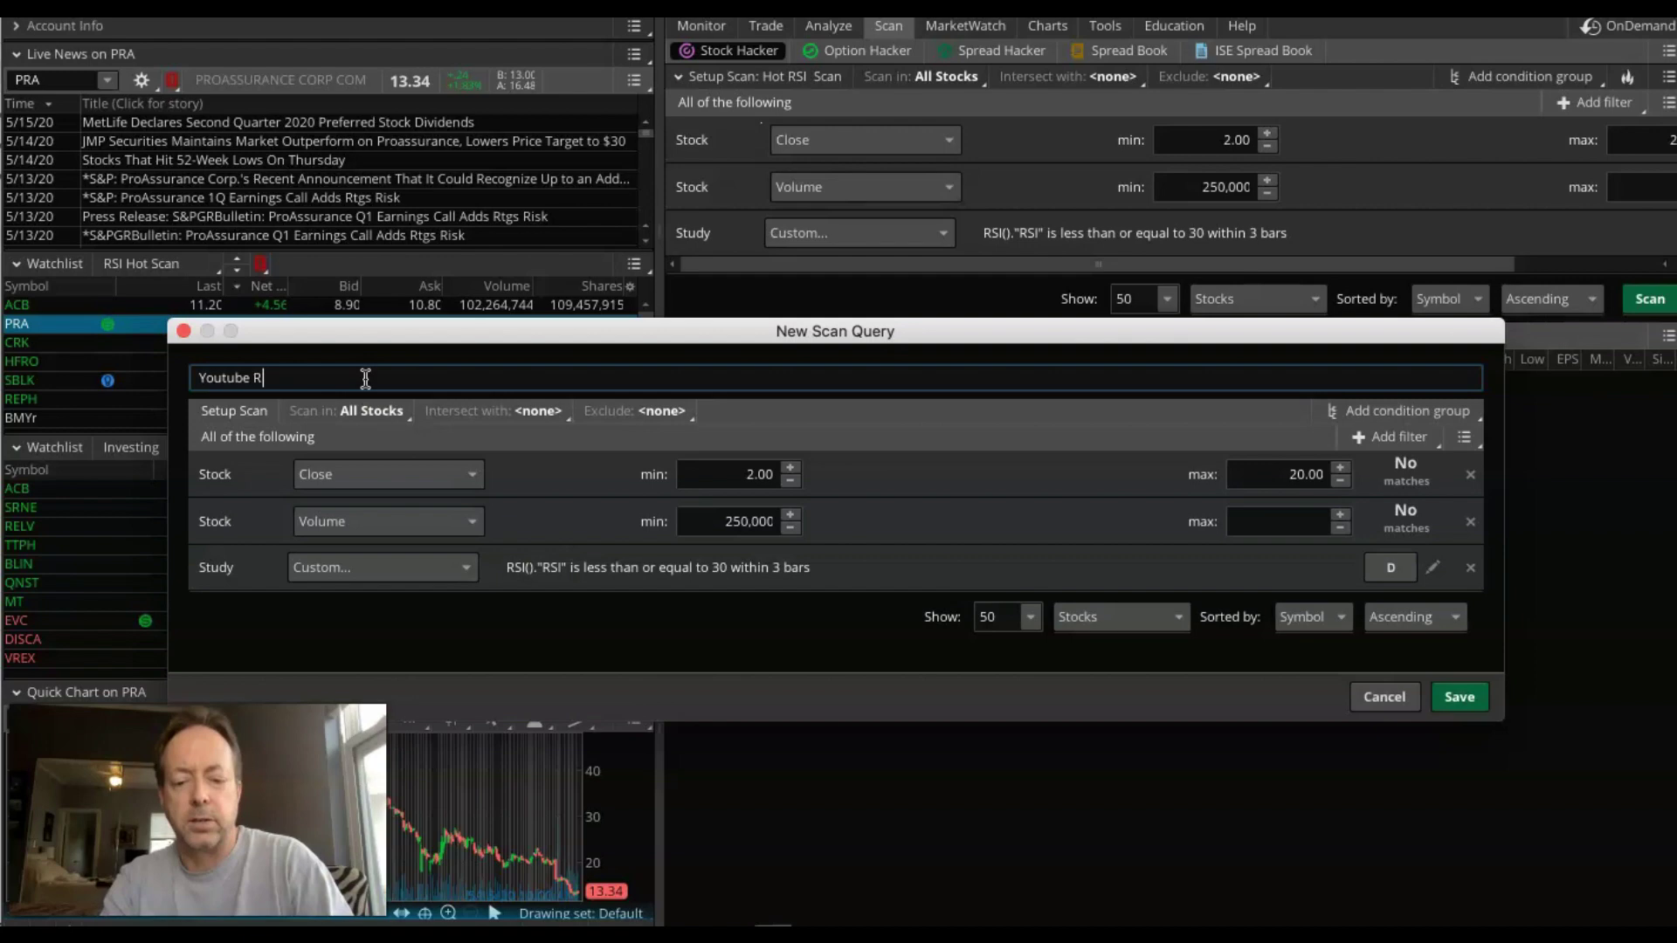
text(tube RSI)
click(1460, 697)
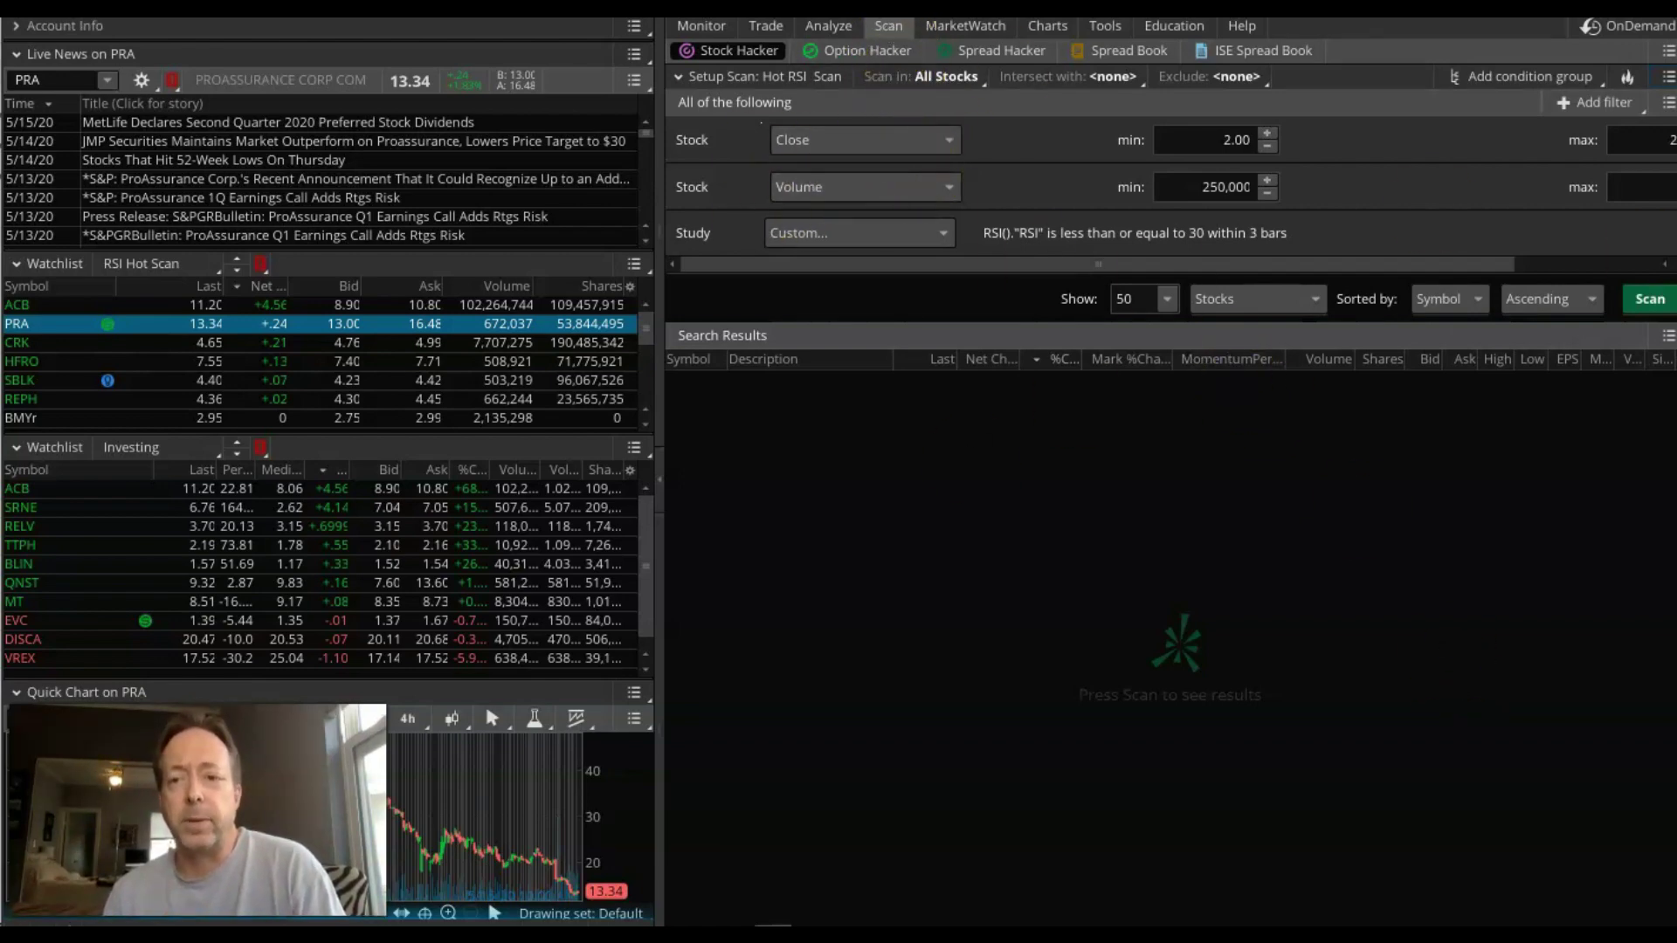
Check the saved personal scan queries without loading one, then list the upper watchlist's available watchlists
click(1667, 78)
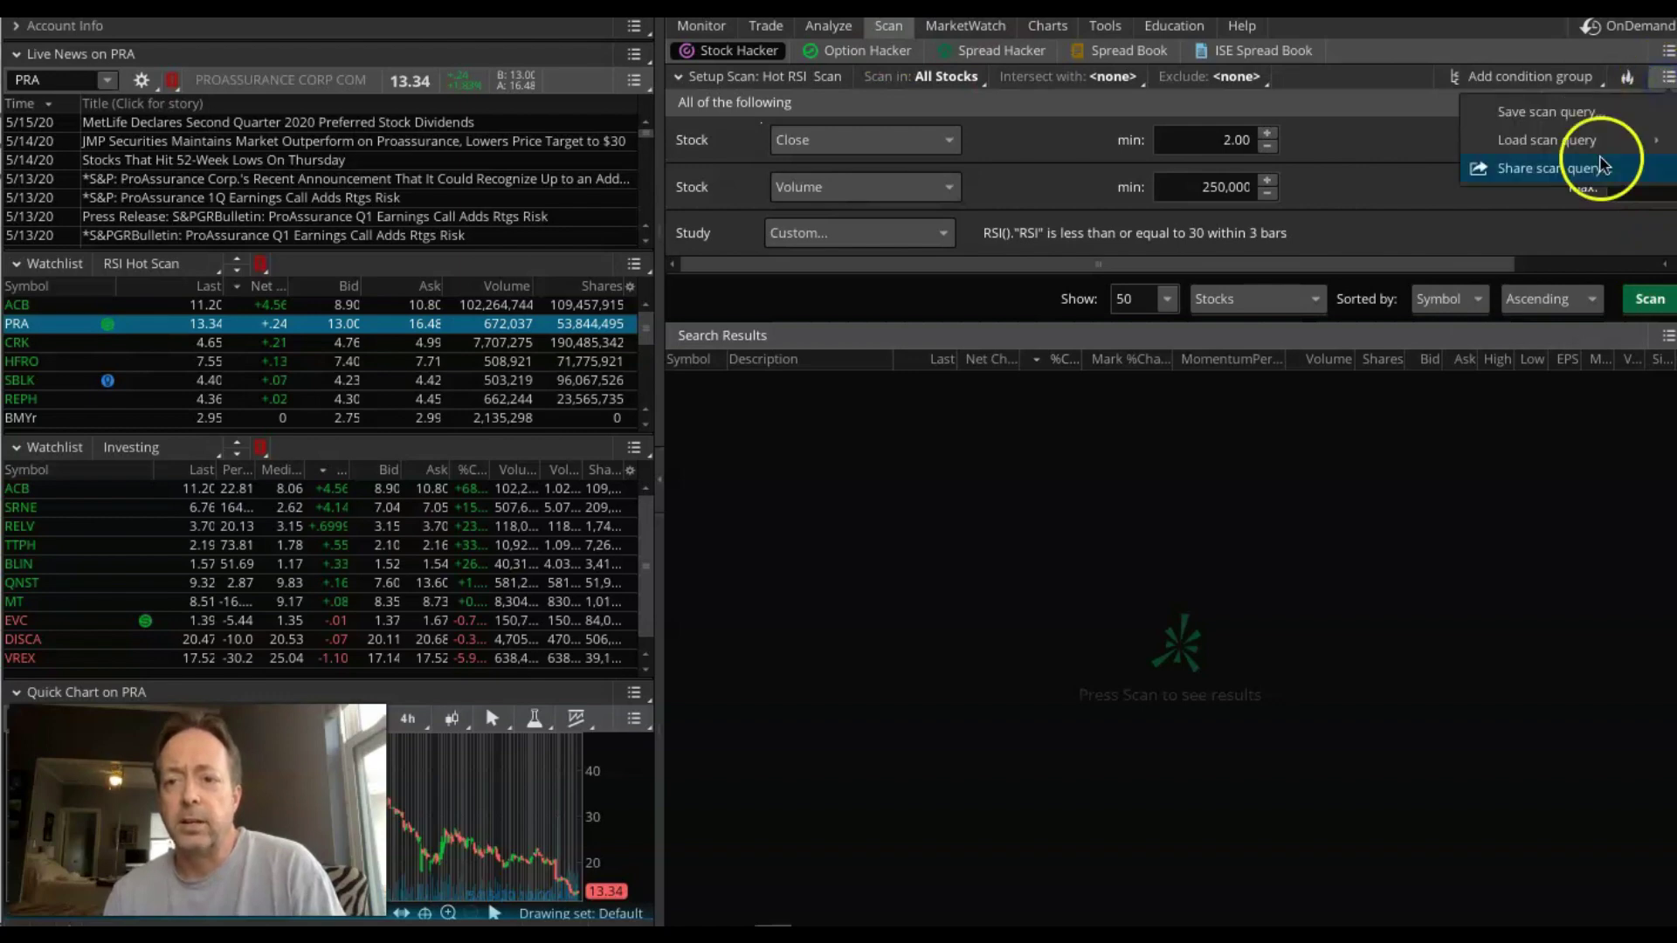
mouse_move(1567, 153)
mouse_move(1437, 141)
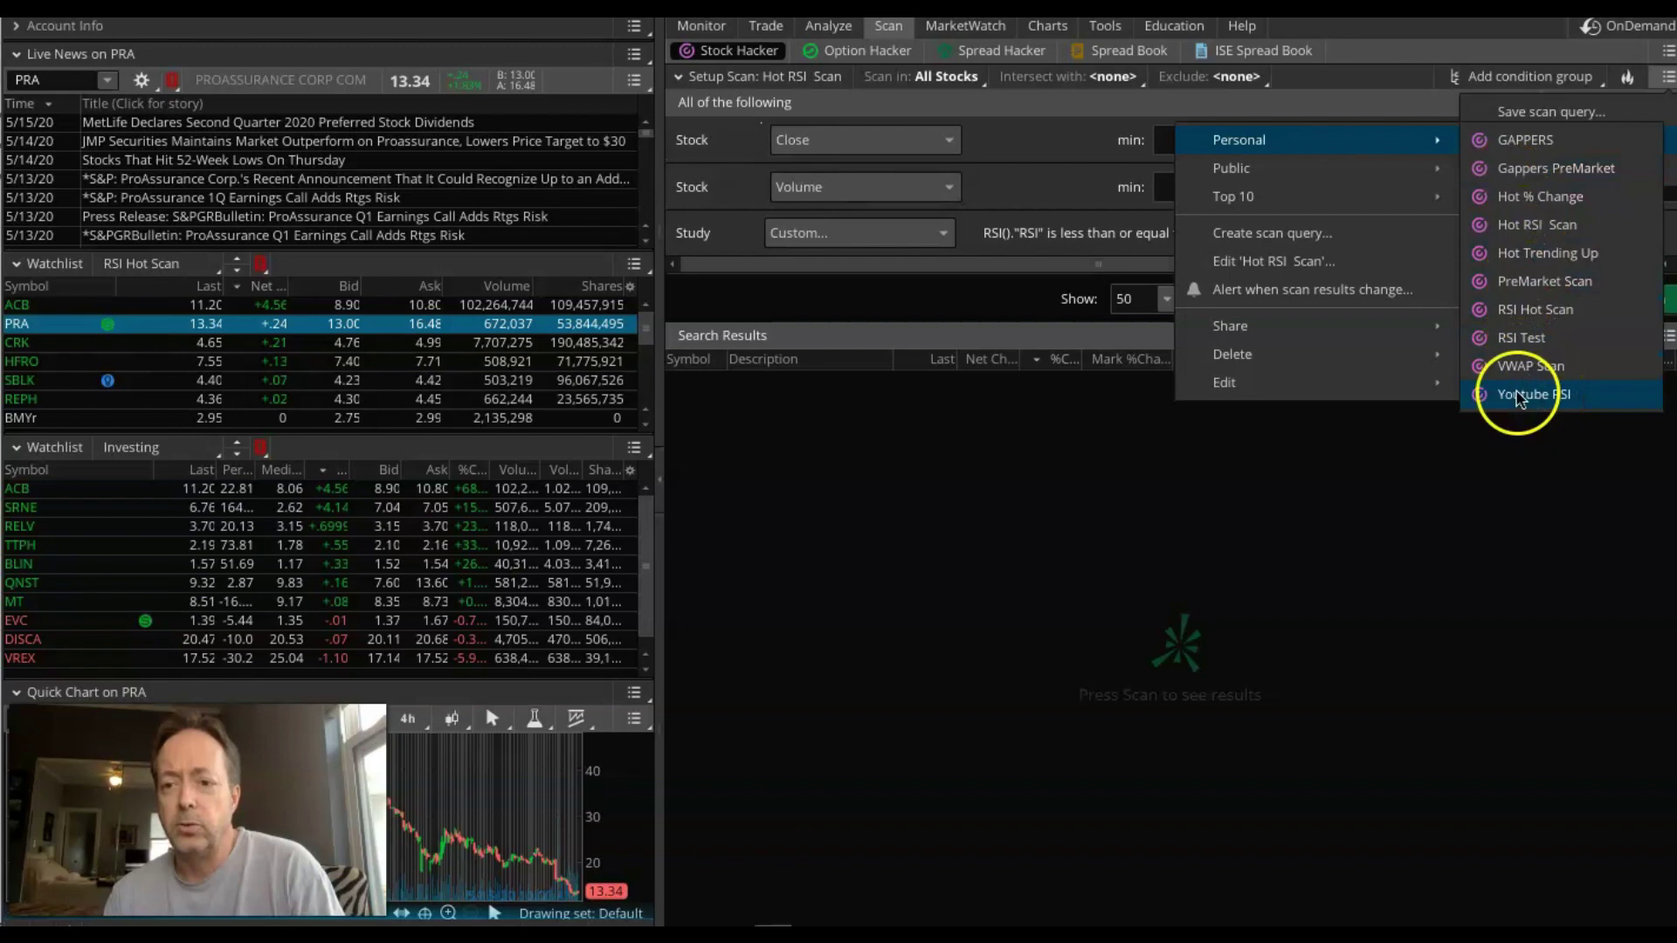
click(1371, 548)
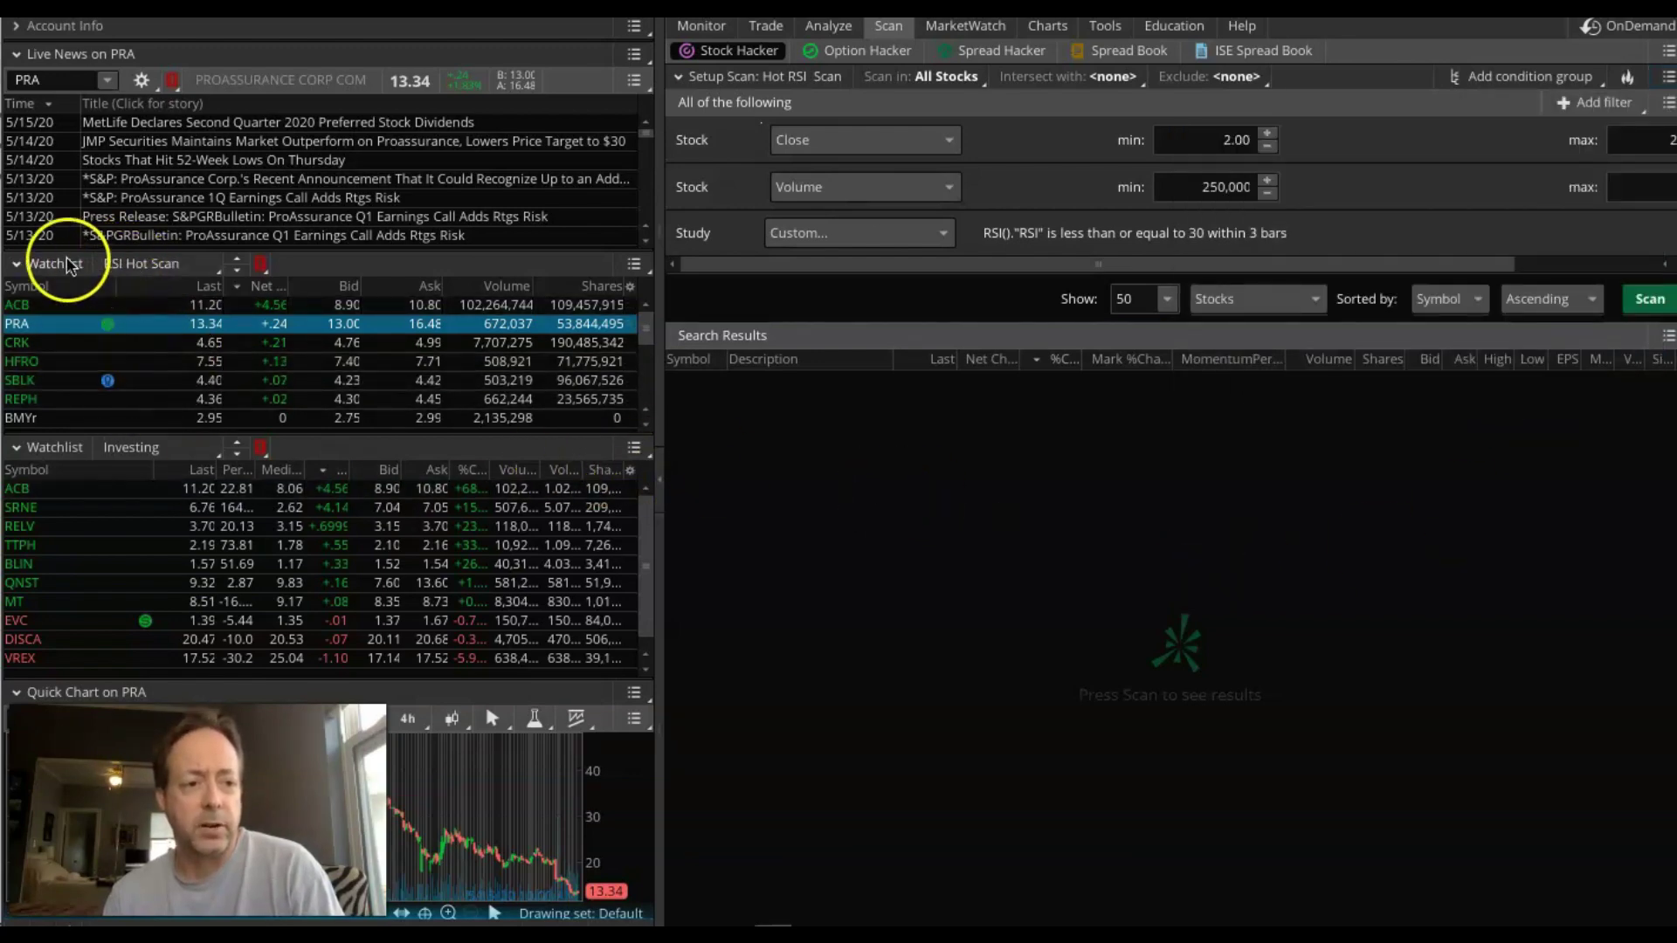
click(147, 267)
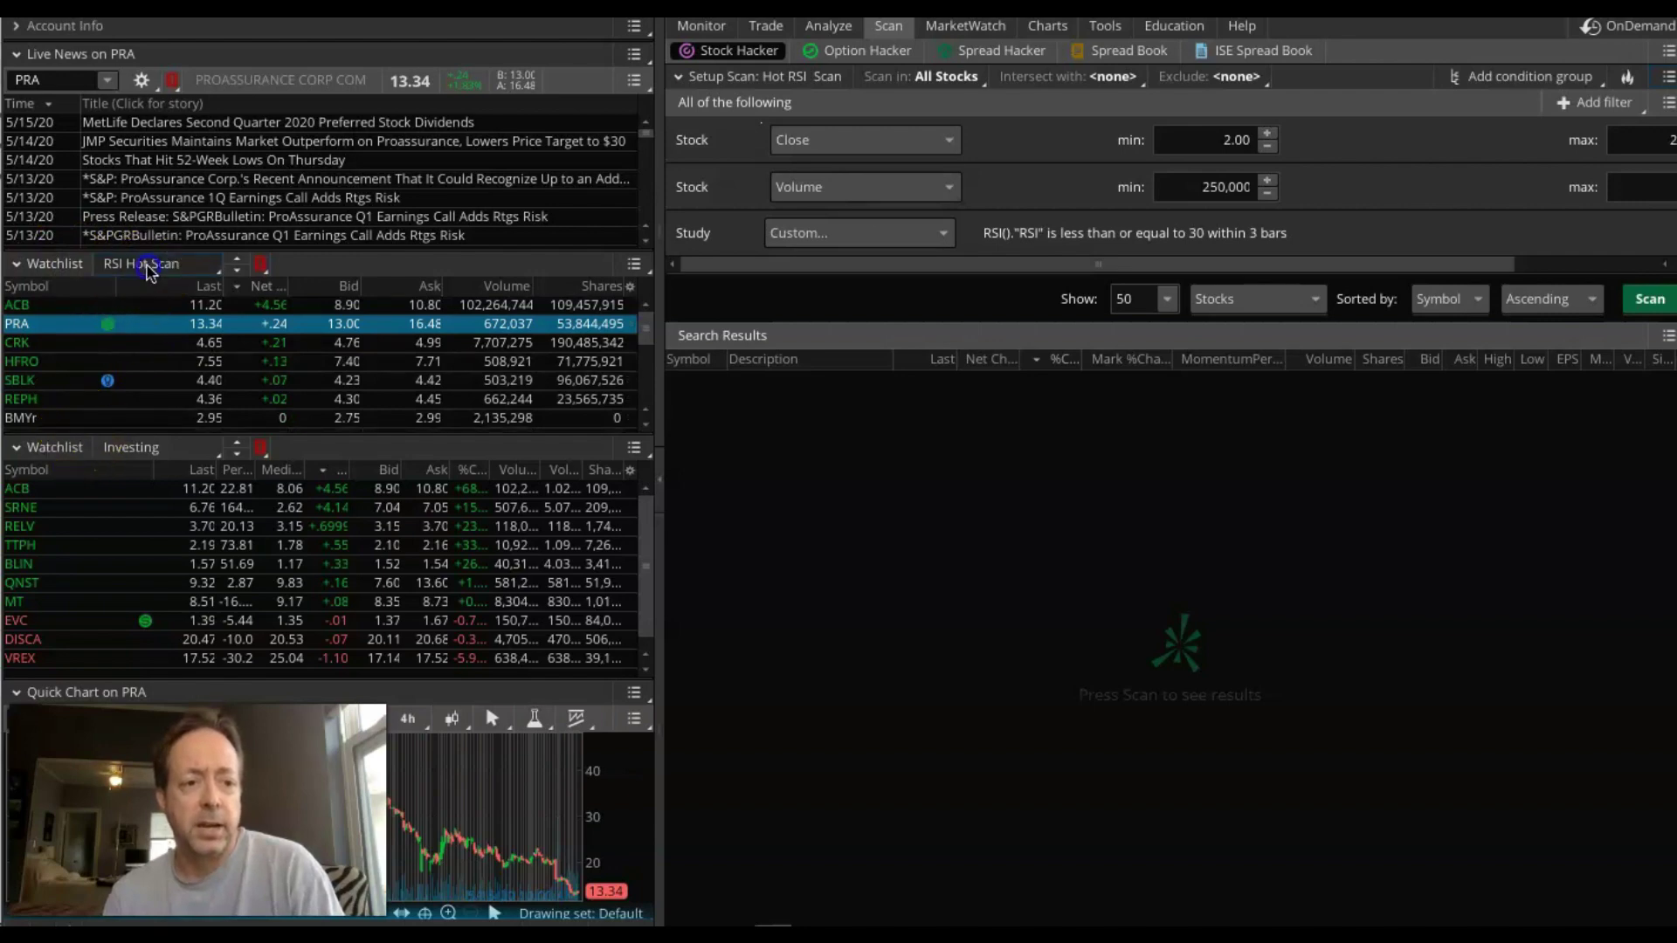
click(168, 273)
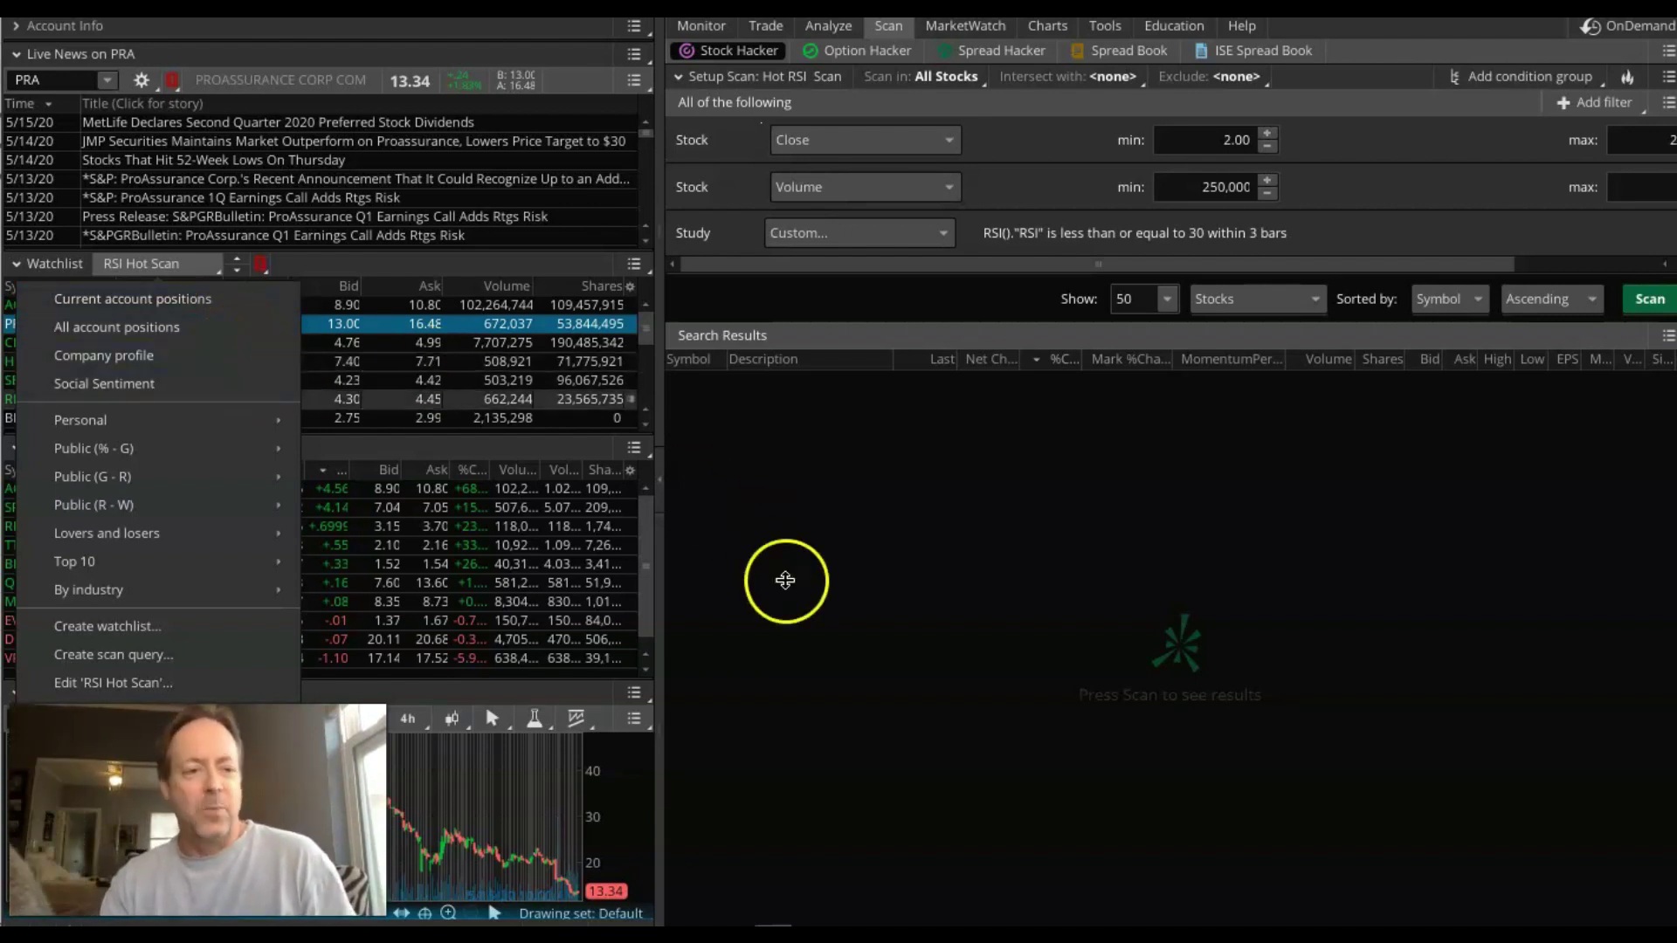
Choose Personal > Youtube RSI as the upper watchlist's list
mouse_move(208, 428)
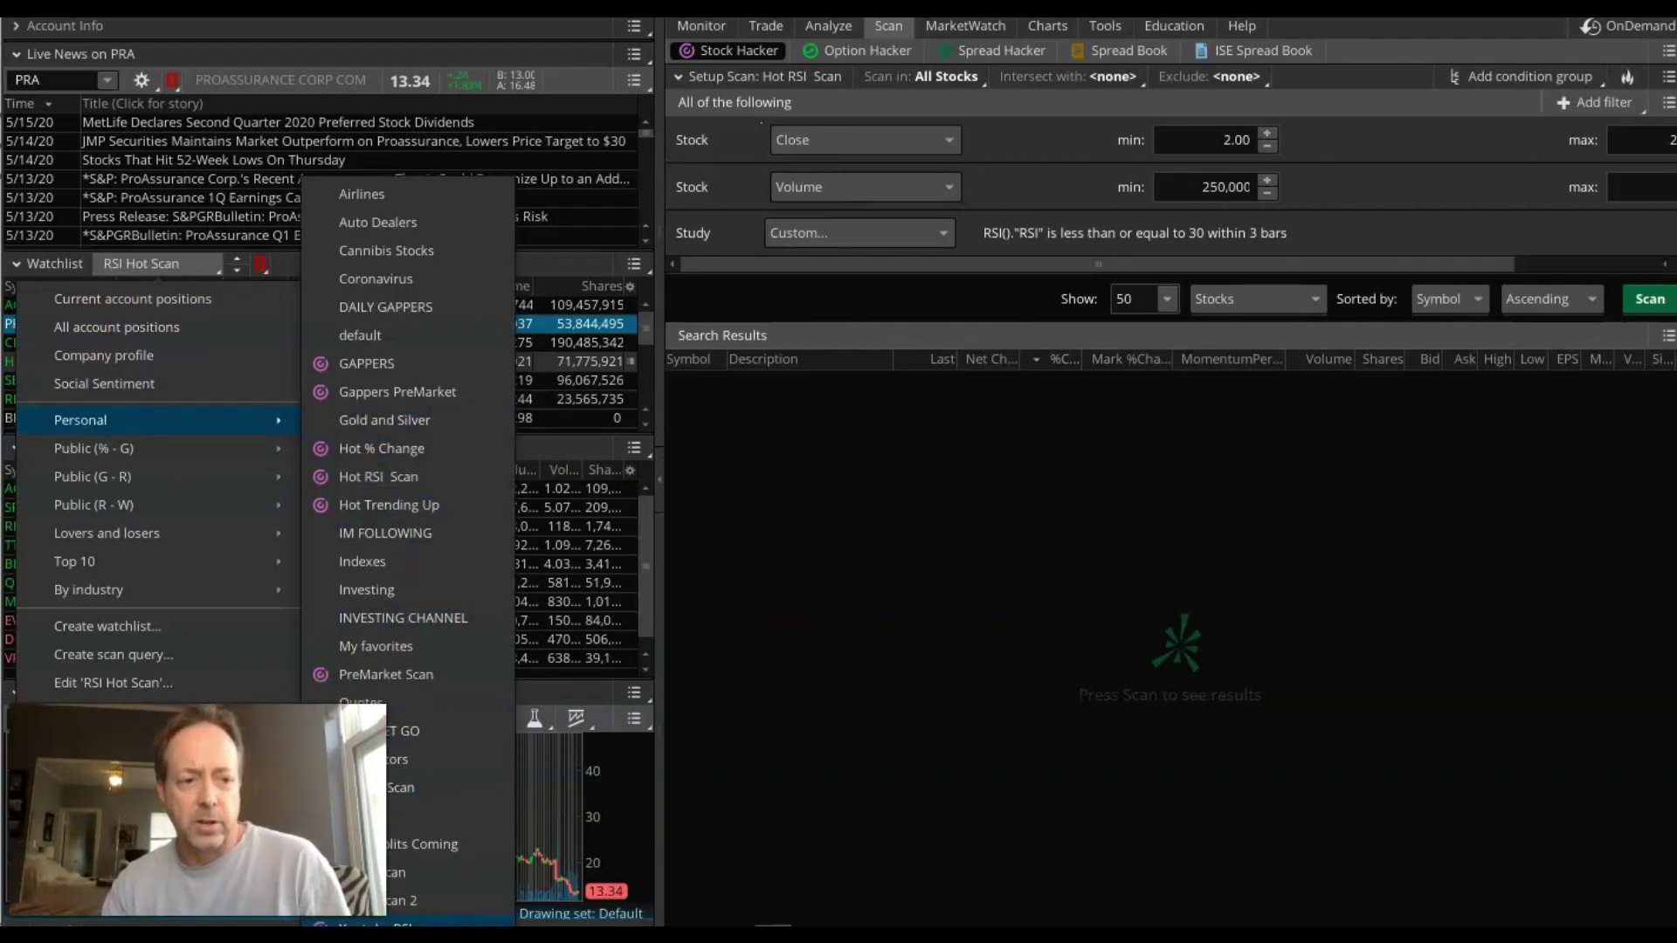
click(393, 923)
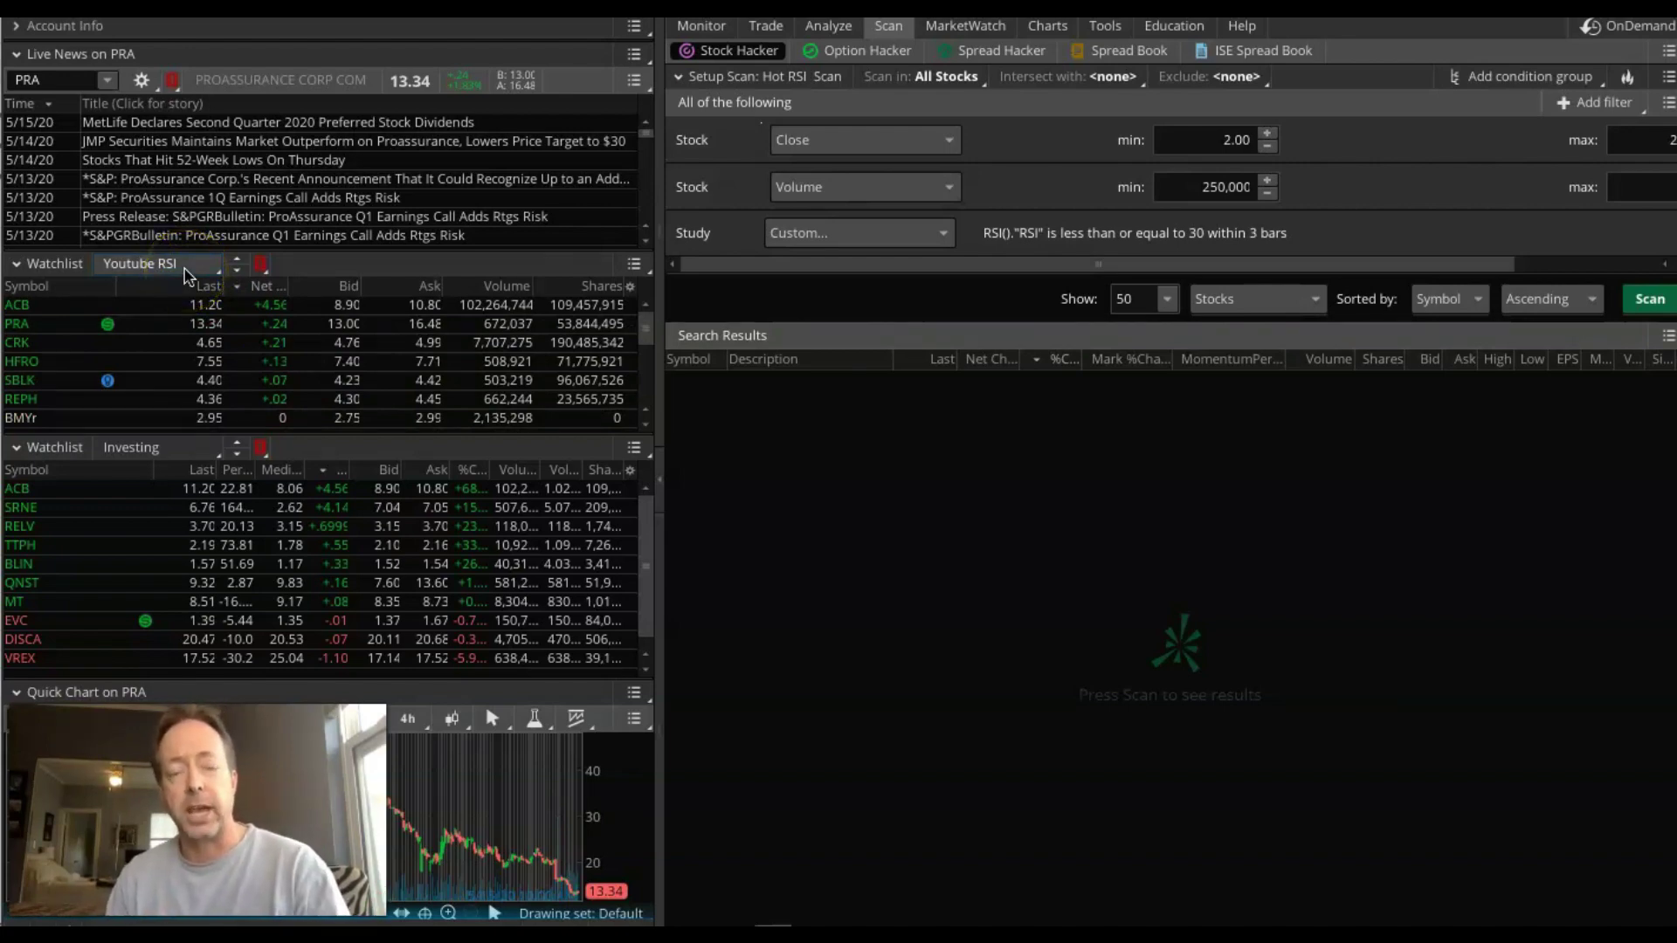
Sort the Youtube RSI watchlist by net change descending, putting ACB (+4.56) first
click(259, 286)
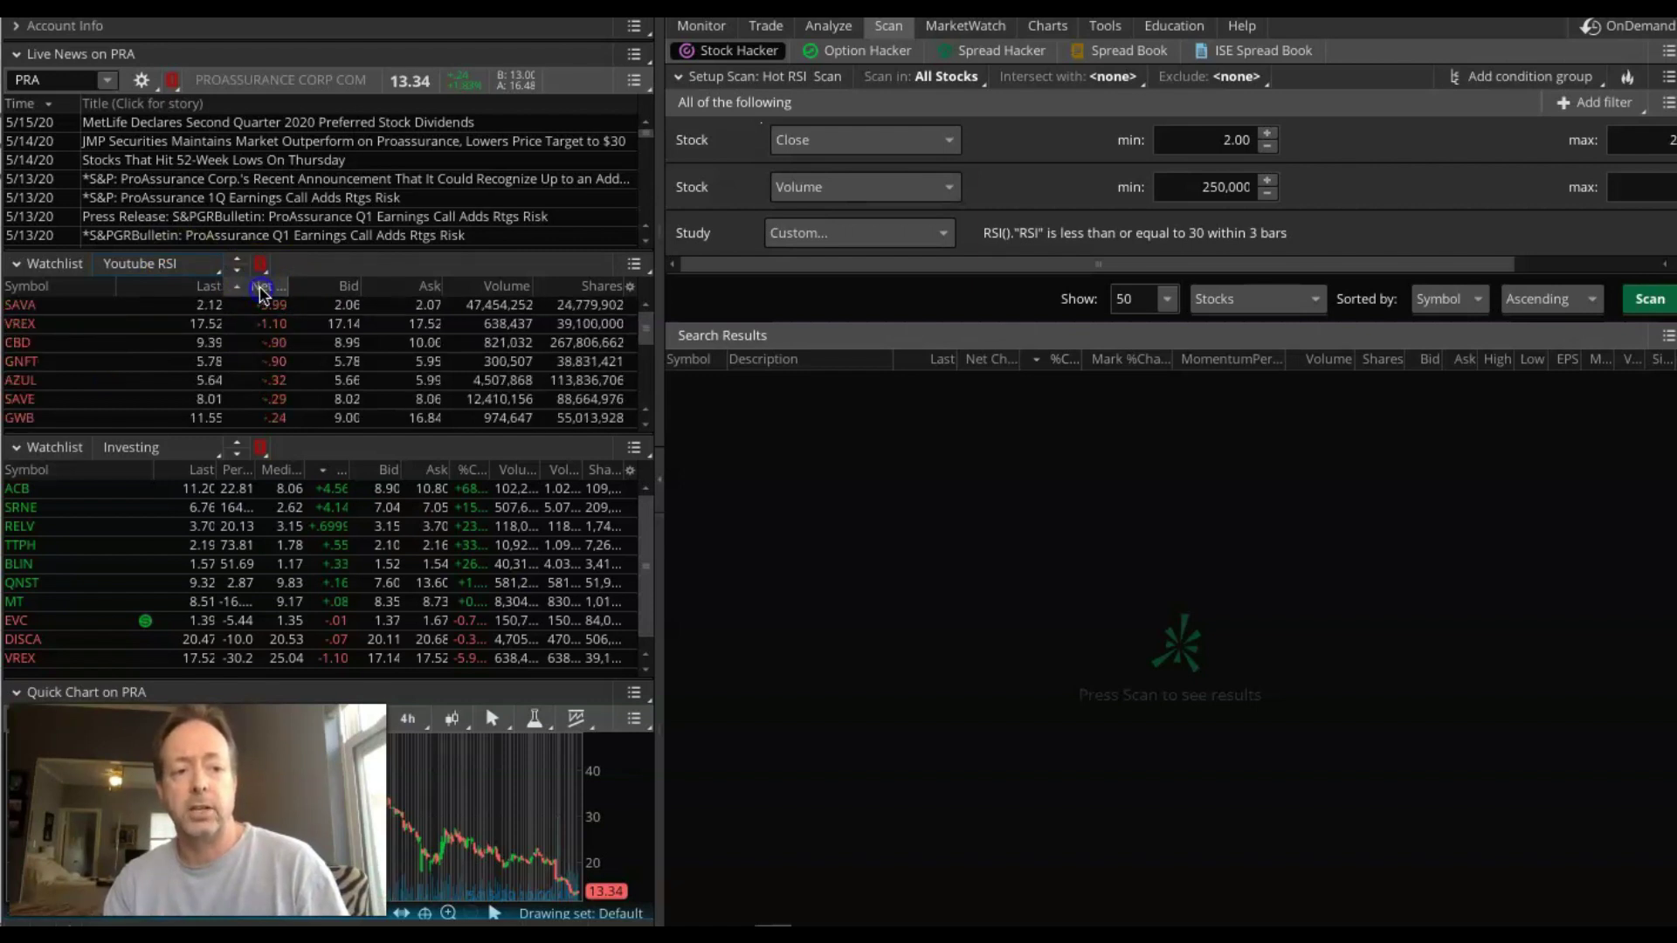
click(259, 288)
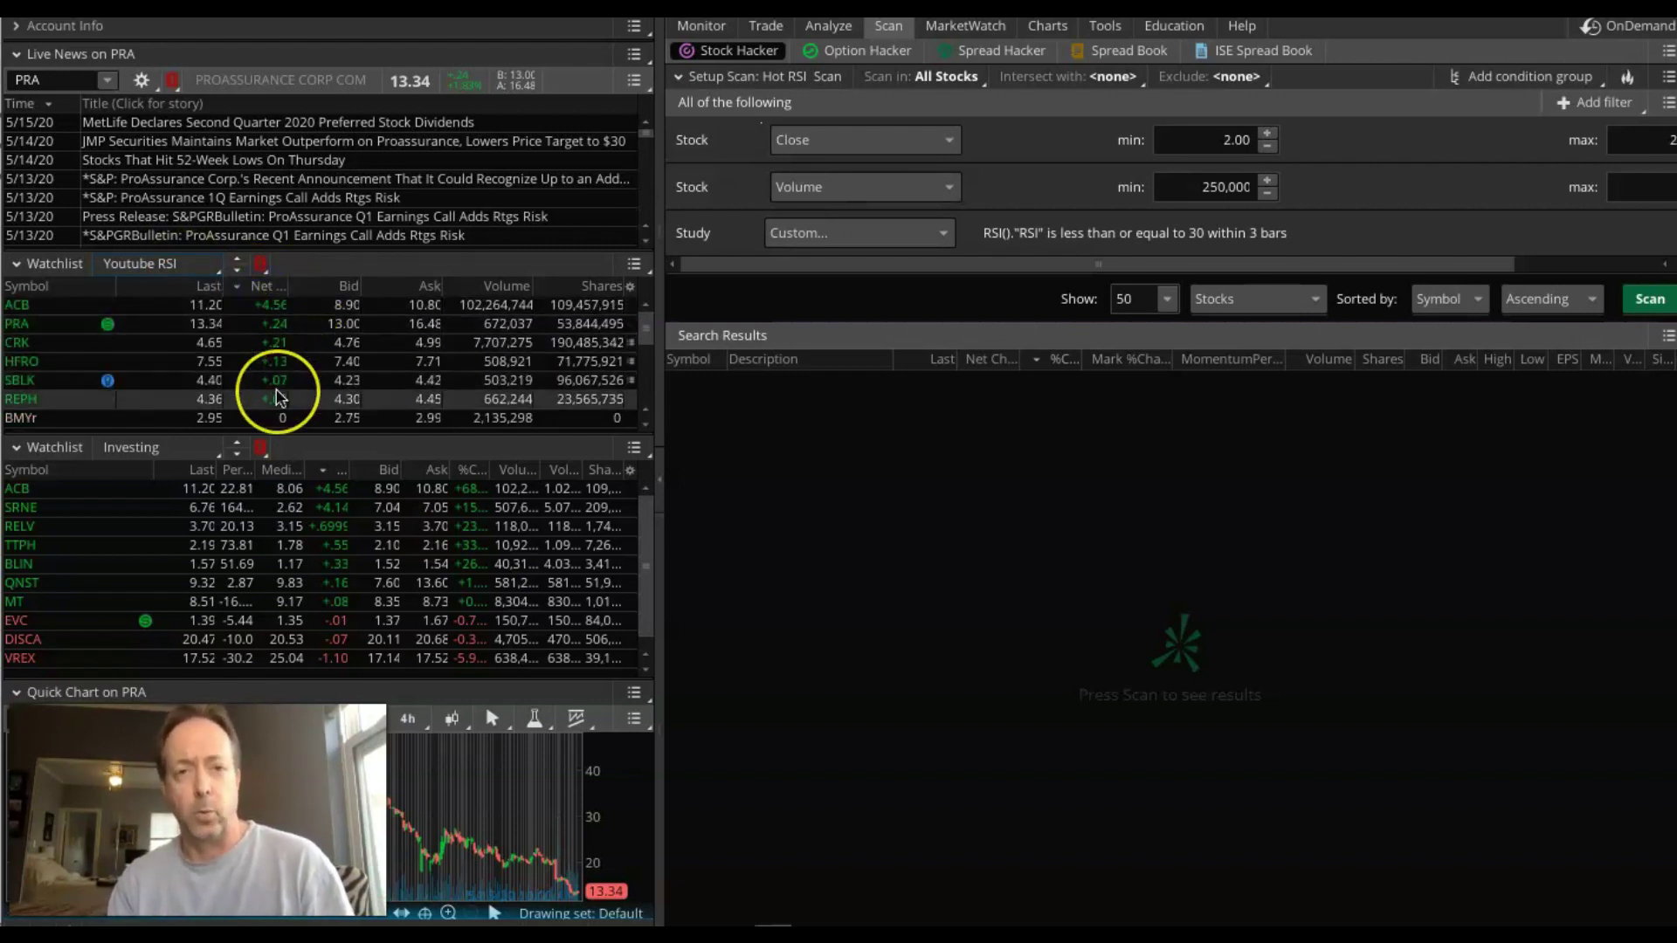